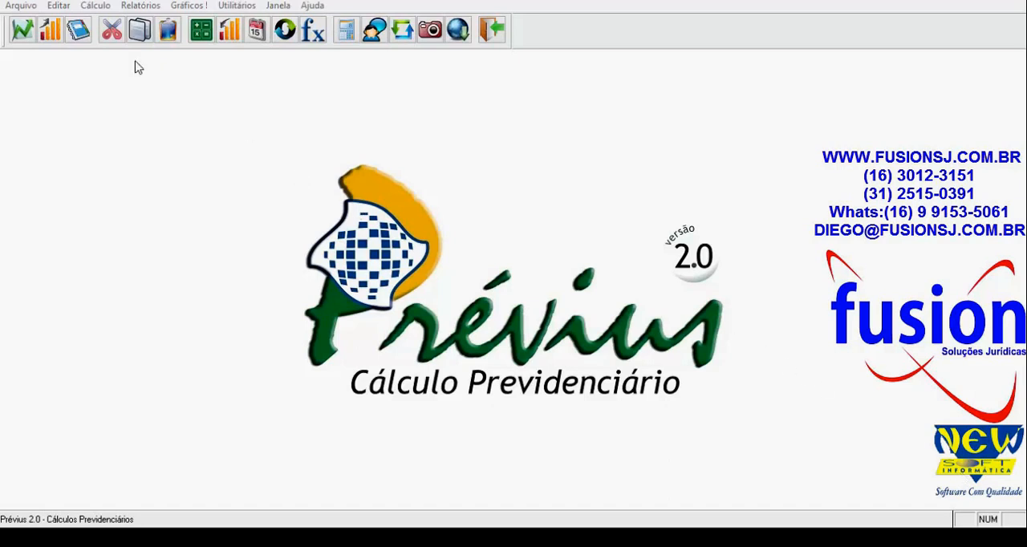
# View the correction indices list and the days remaining until each appointment in the agenda.
pyautogui.click(22, 32)
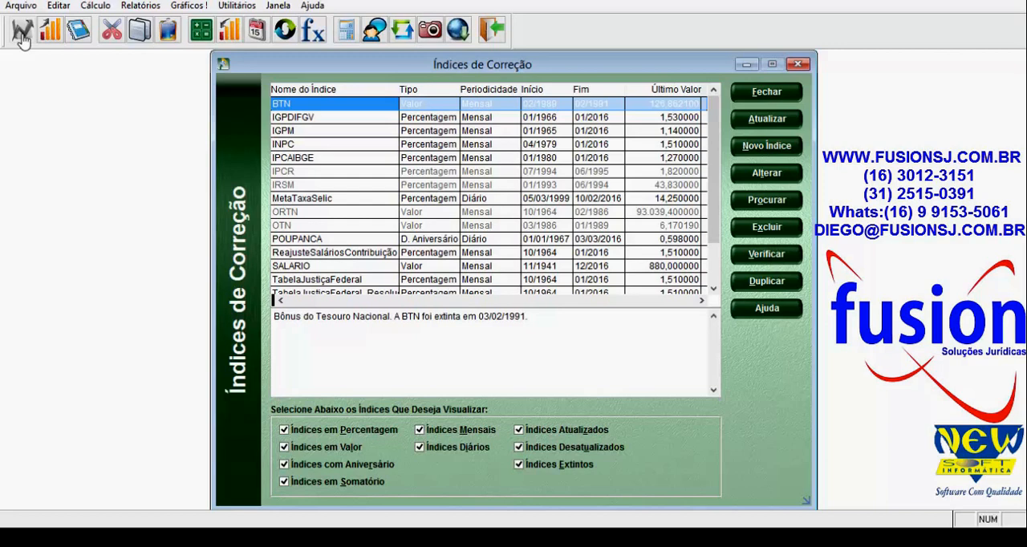
pyautogui.click(797, 64)
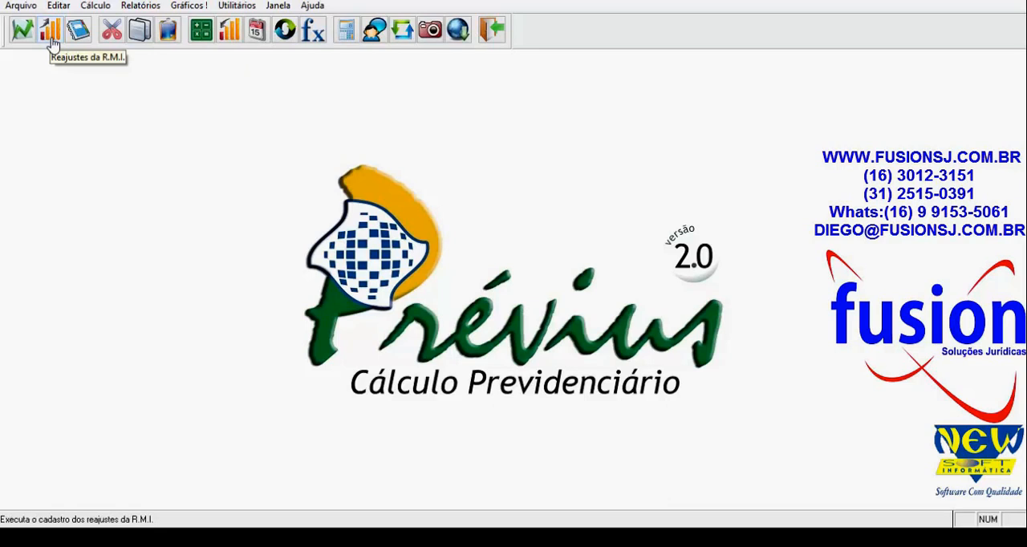
pyautogui.click(77, 42)
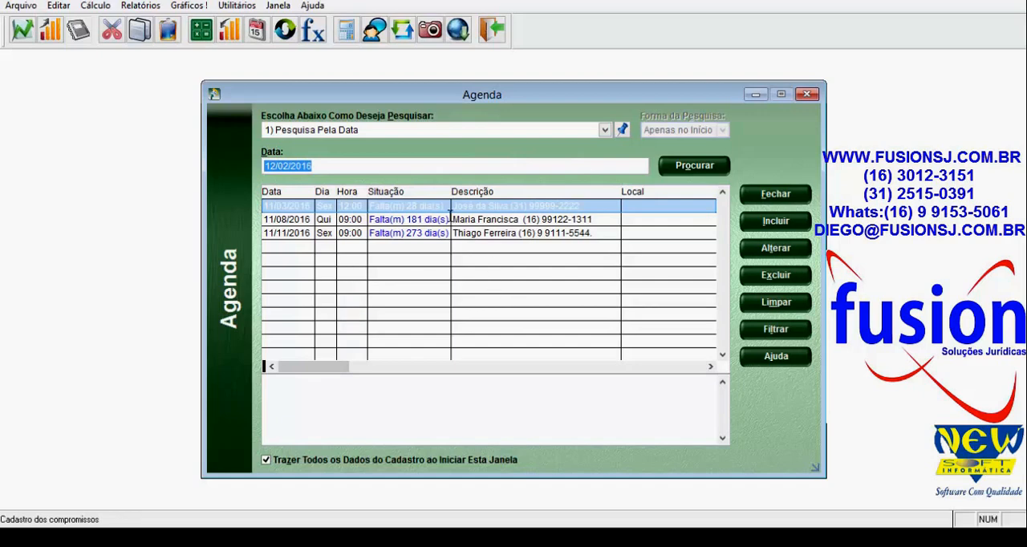
pyautogui.click(433, 206)
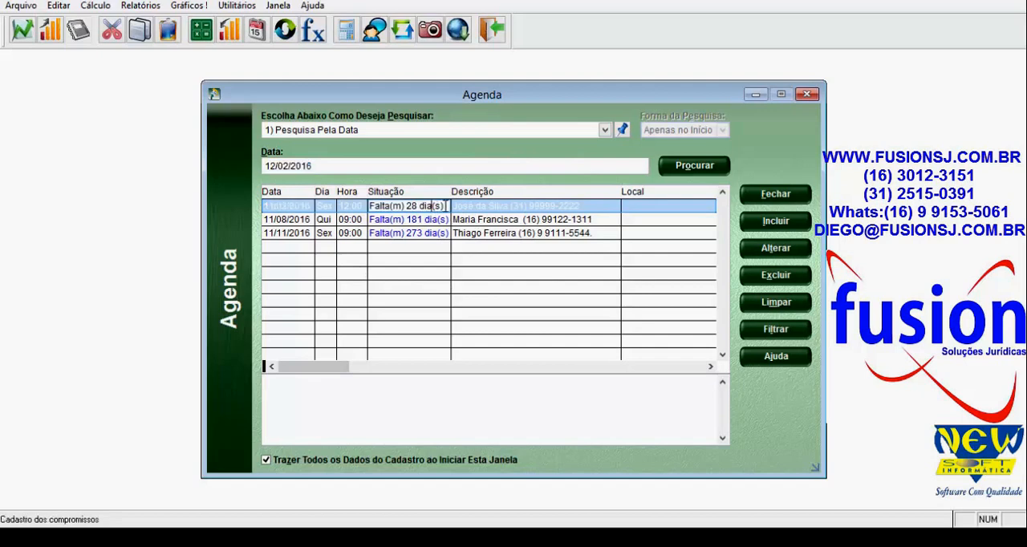
pyautogui.moveTo(446, 206); pyautogui.dragTo(406, 233)
pyautogui.click(433, 218)
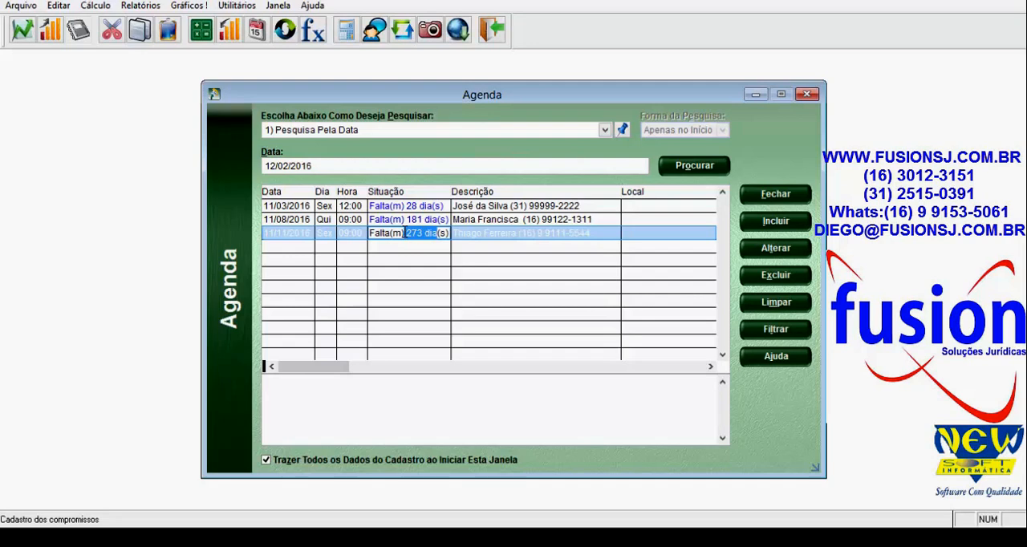
pyautogui.click(810, 95)
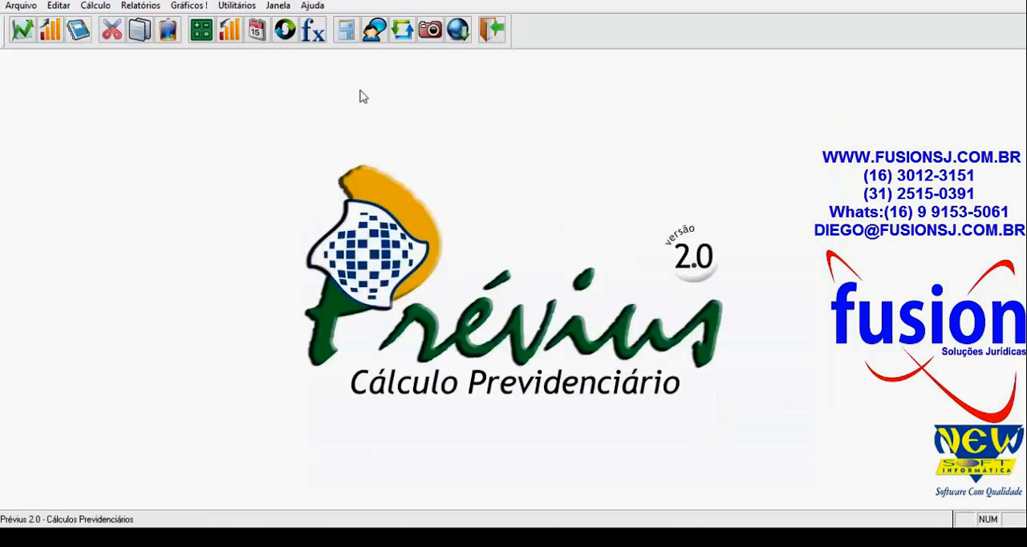
# Open the social security calculation list and look through the notes of several example revisions.
pyautogui.click(199, 39)
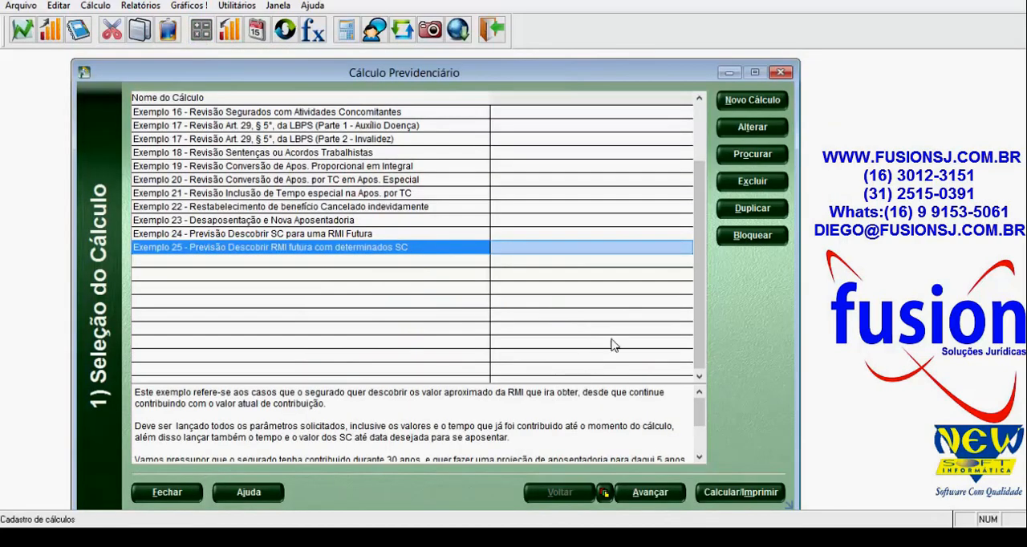
pyautogui.moveTo(697, 326); pyautogui.dragTo(692, 264)
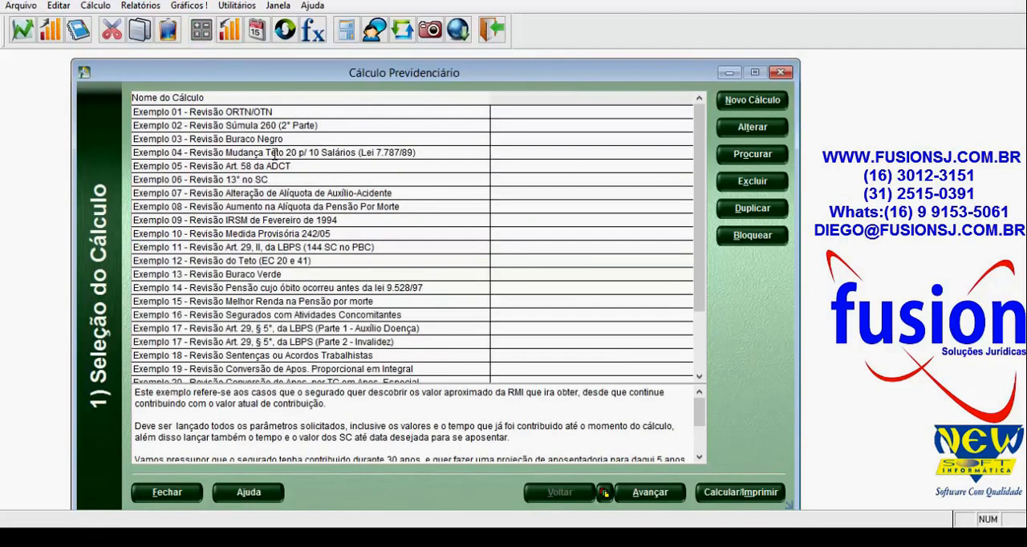
pyautogui.click(291, 116)
pyautogui.click(304, 125)
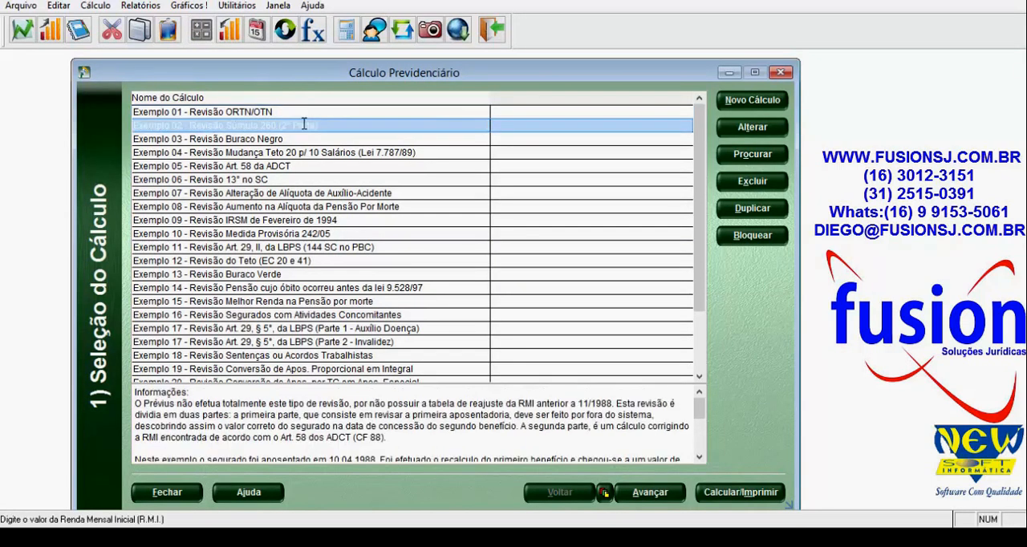
pyautogui.click(305, 138)
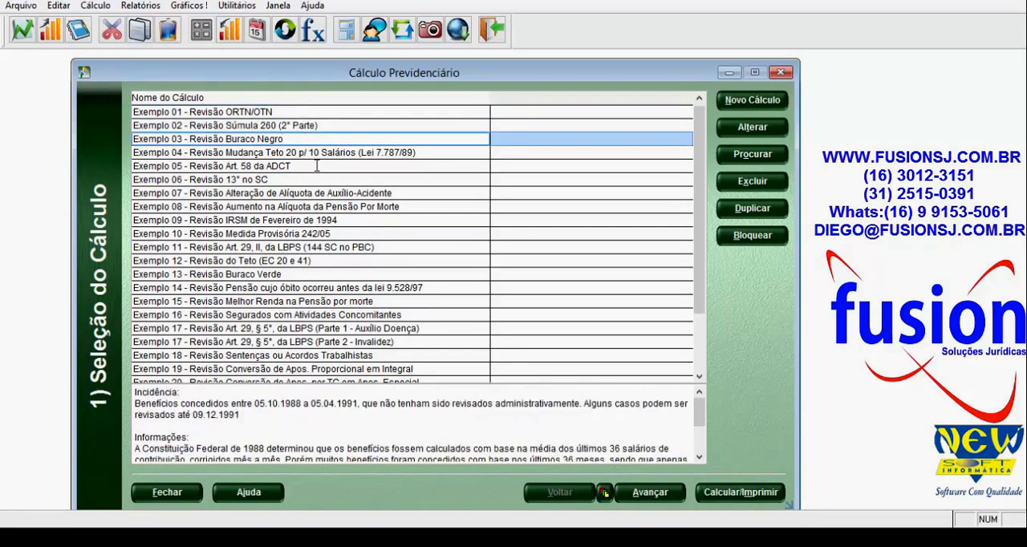
pyautogui.click(317, 166)
pyautogui.click(317, 180)
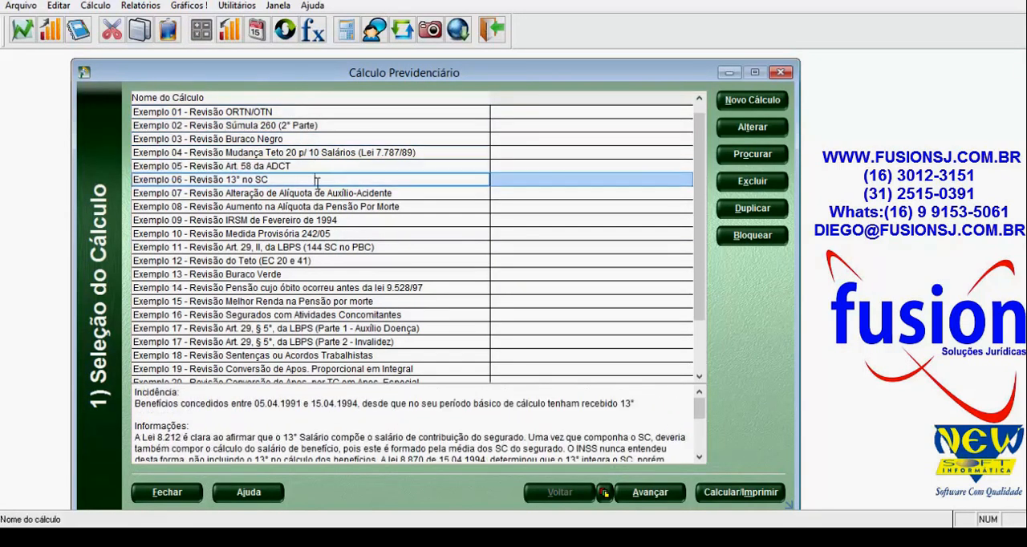
pyautogui.click(373, 261)
pyautogui.click(353, 287)
pyautogui.click(343, 313)
pyautogui.click(324, 247)
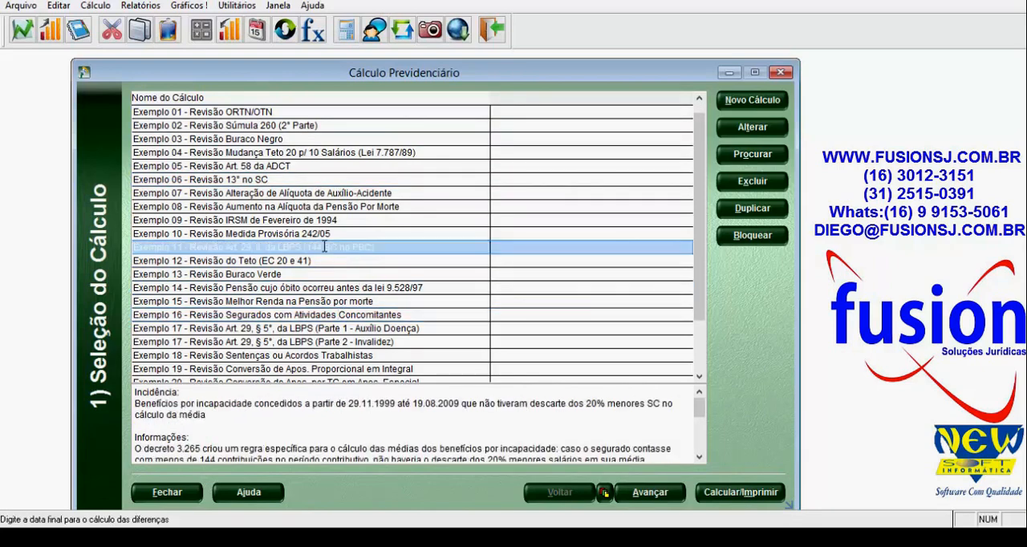
# Read the full observations of "Exemplo 05 - Revisão Art. 58 da ADCT" and close them without changes.
pyautogui.click(298, 165)
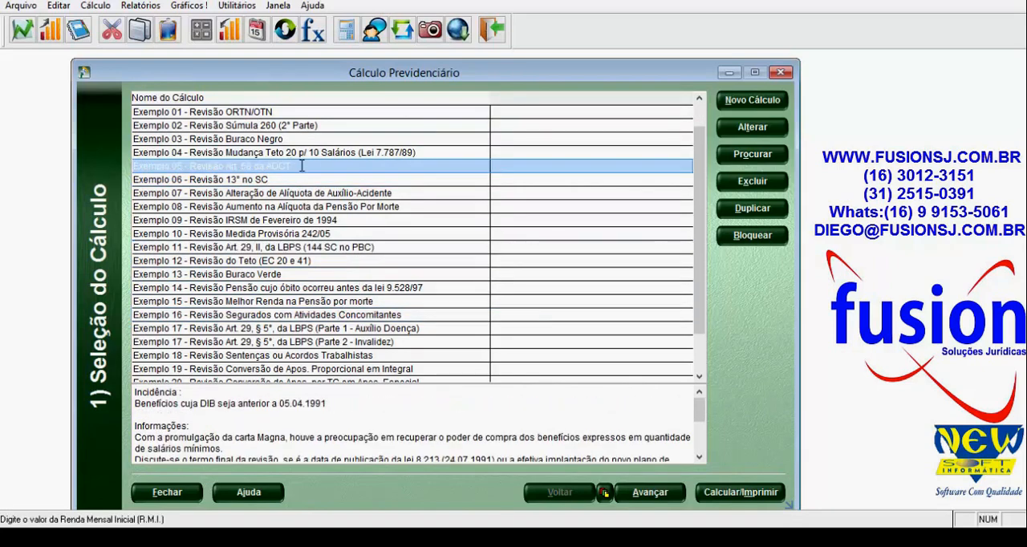
pyautogui.doubleClick(301, 165)
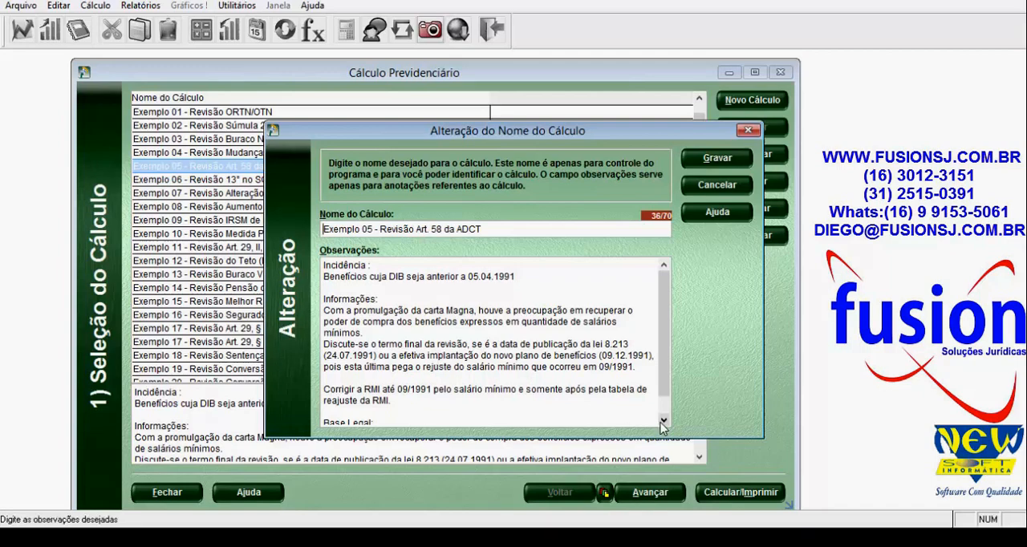
pyautogui.click(663, 422)
pyautogui.click(663, 421)
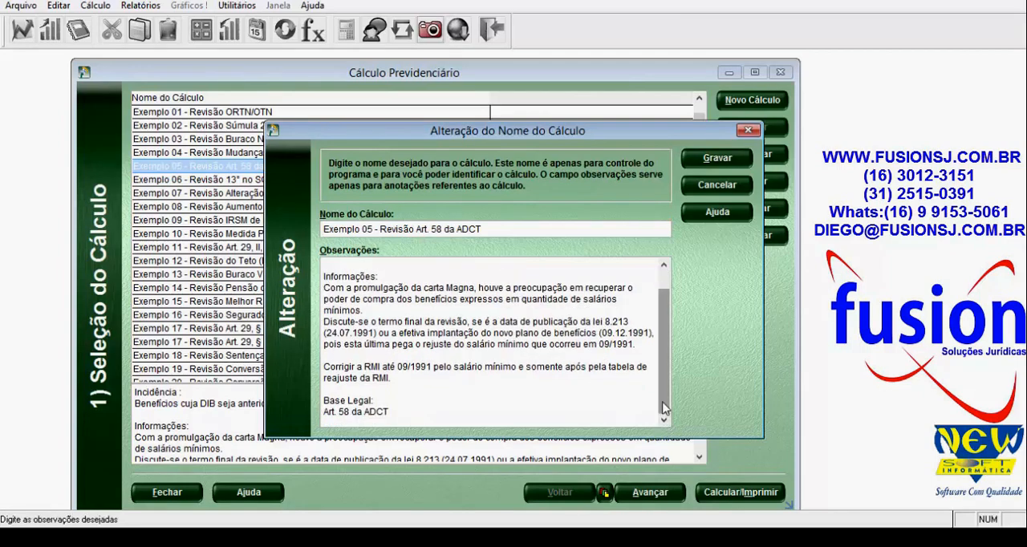
pyautogui.moveTo(663, 400); pyautogui.dragTo(665, 357)
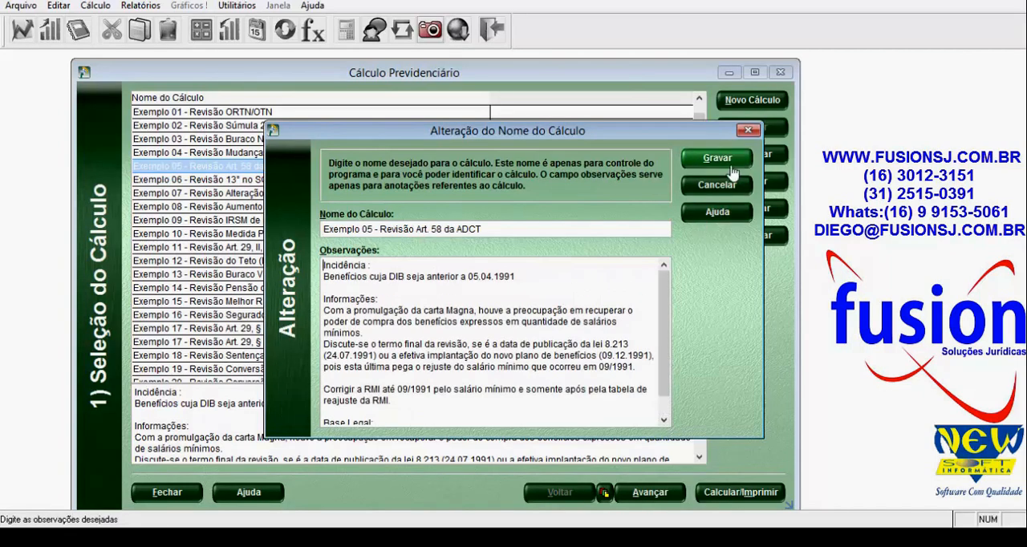
pyautogui.click(749, 130)
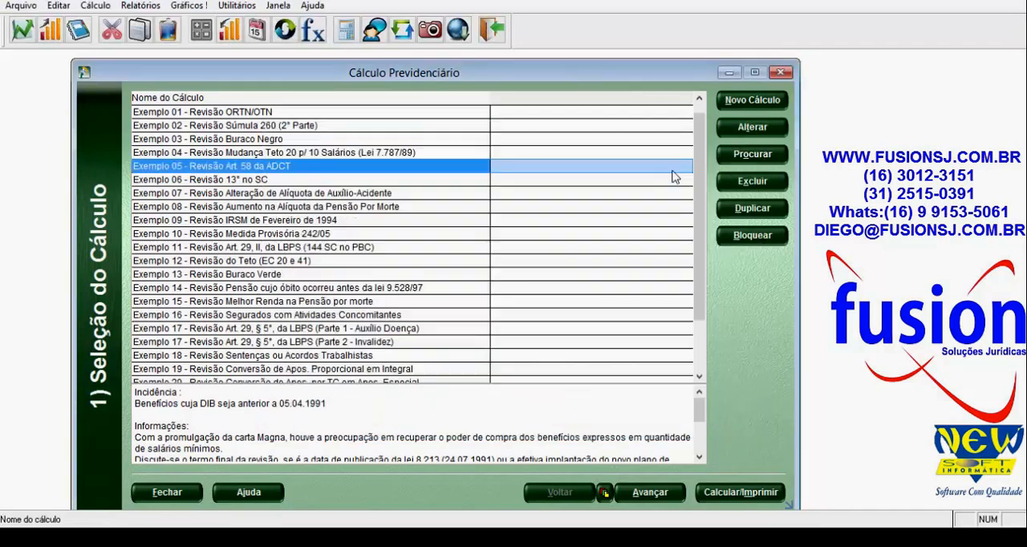
# Create a new calculation named with the client's full name, leaving the observations empty.
pyautogui.click(730, 102)
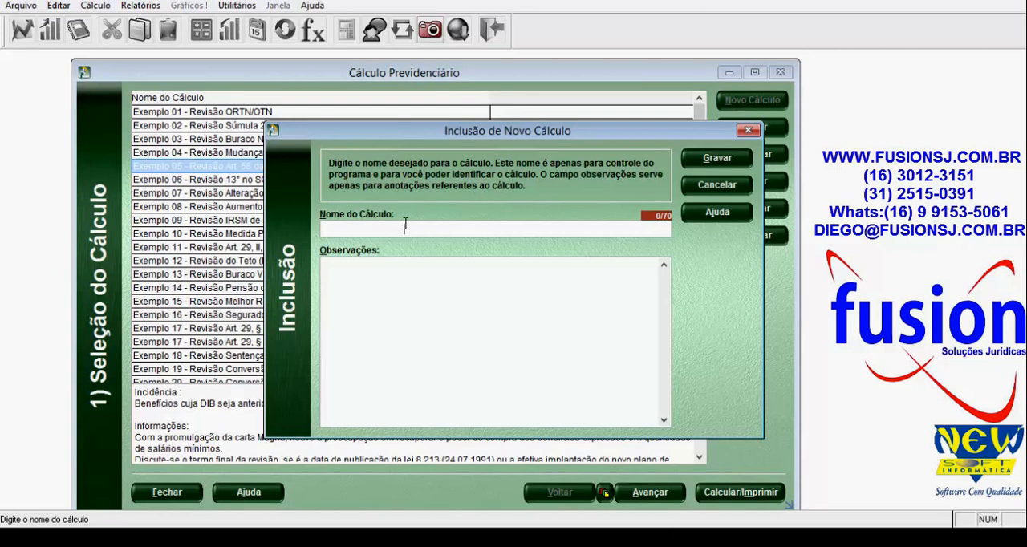
pyautogui.click(718, 157)
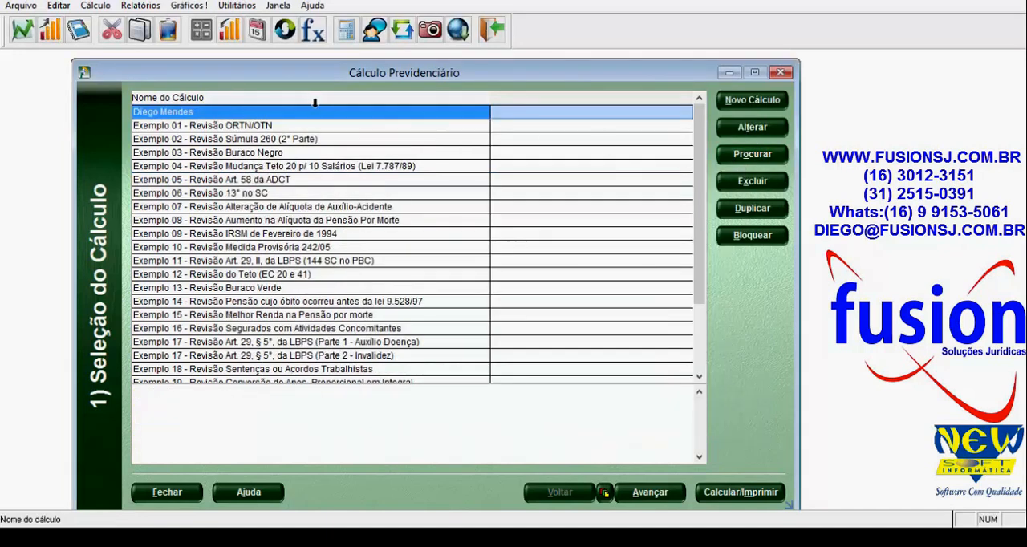
# Proceed to the new calculation's initial data, reading and dismissing the tip about importing contributions from the INSS site.
pyautogui.click(157, 112)
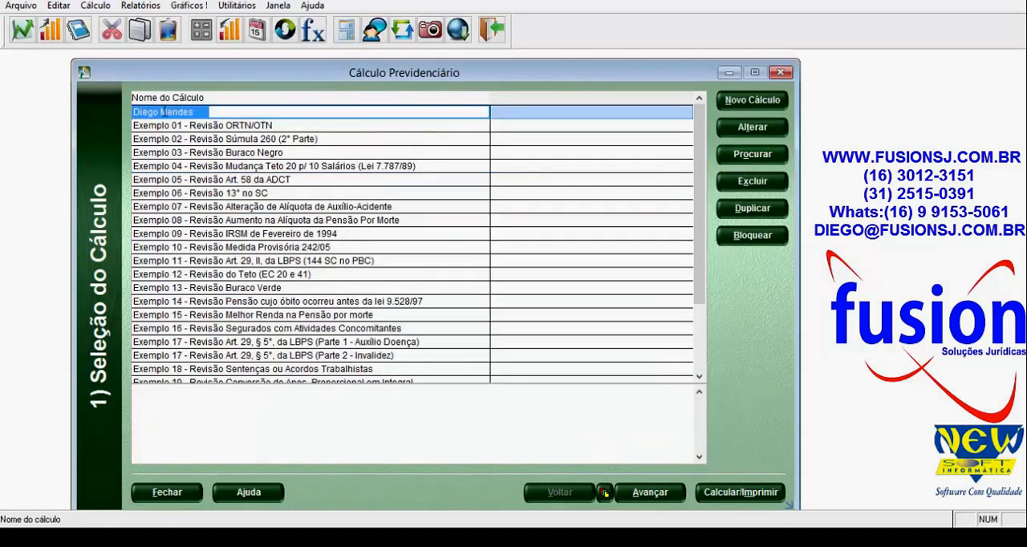
pyautogui.click(634, 495)
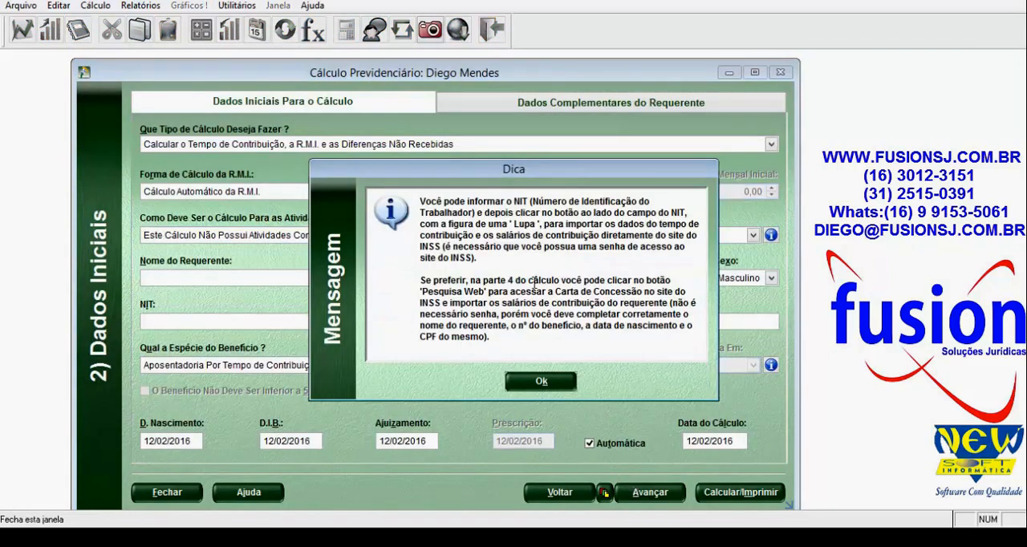
pyautogui.moveTo(477, 259); pyautogui.dragTo(416, 199)
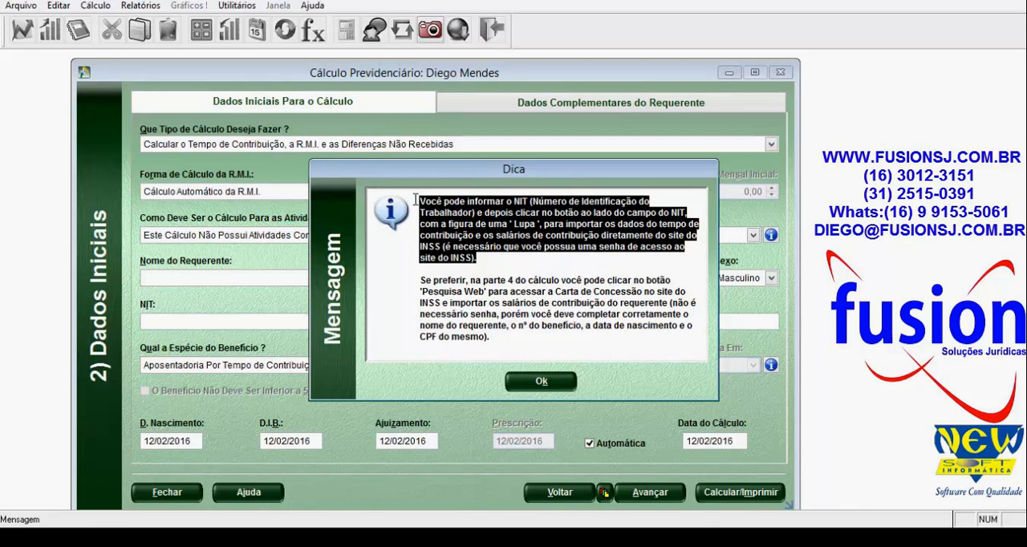
pyautogui.click(543, 382)
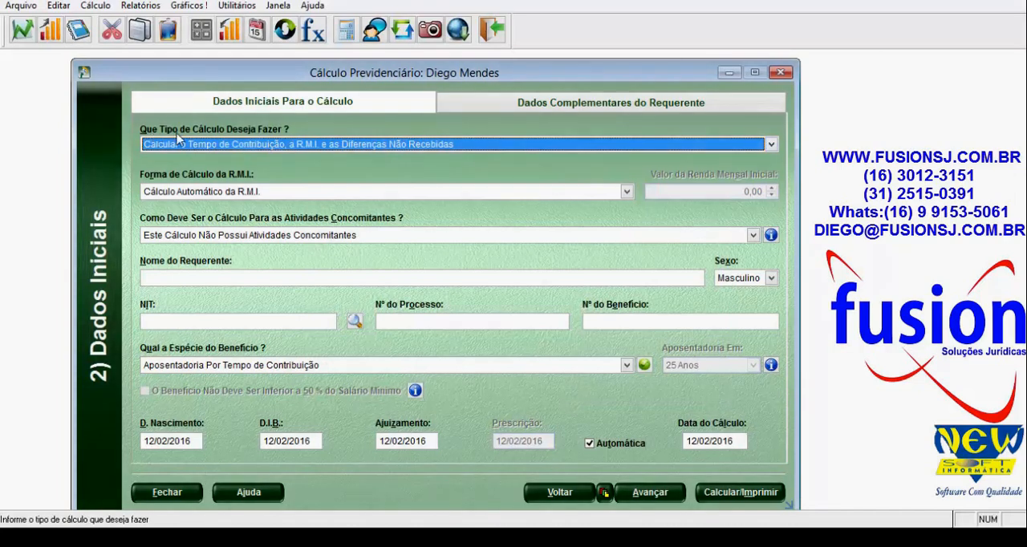
# Set the calculation type to "Calcular o Valor do Melhor Benefício em Um Determinado Período" and the initial D.I.B. to 12/02/2010.
pyautogui.click(287, 145)
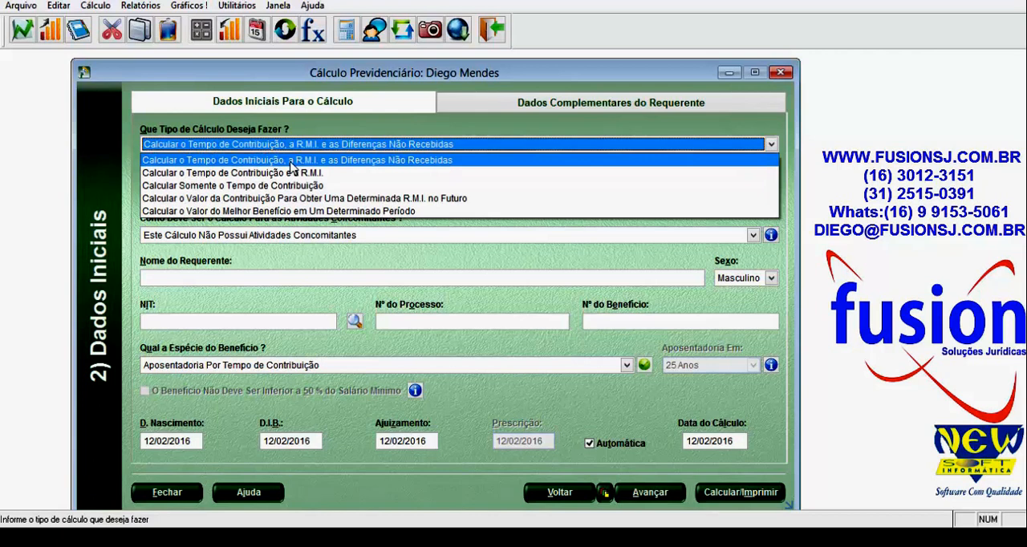
pyautogui.click(303, 212)
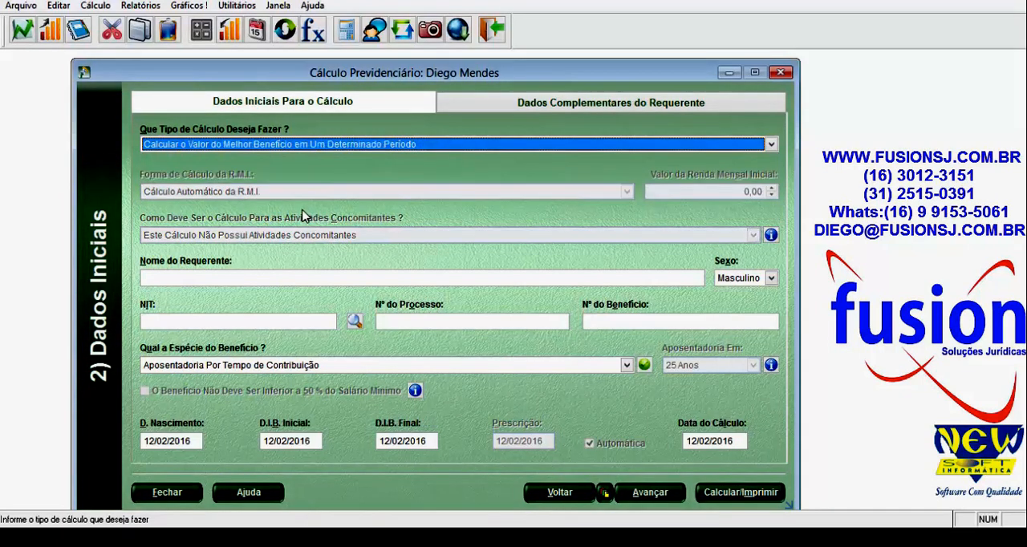
pyautogui.click(308, 443)
pyautogui.press('Tab')
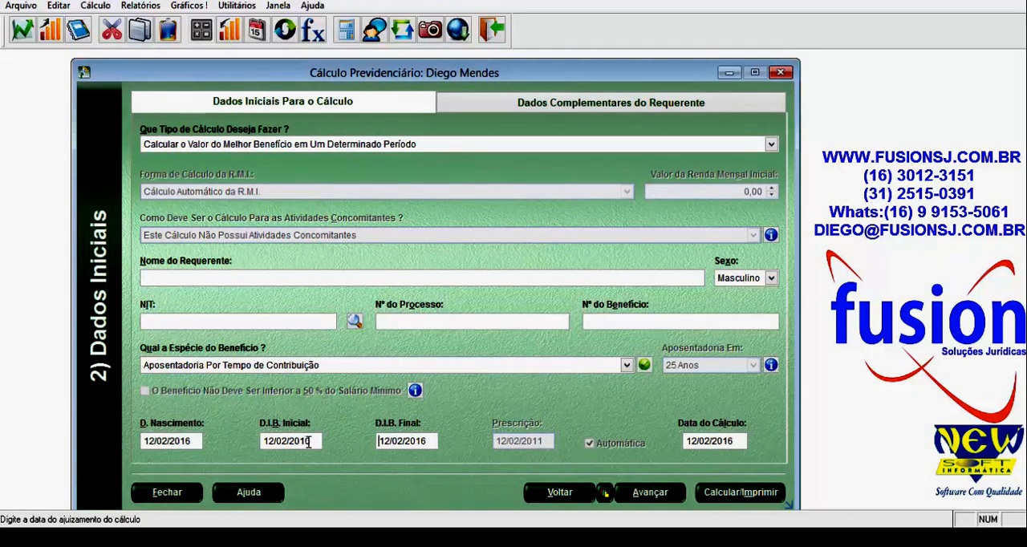
pyautogui.click(427, 443)
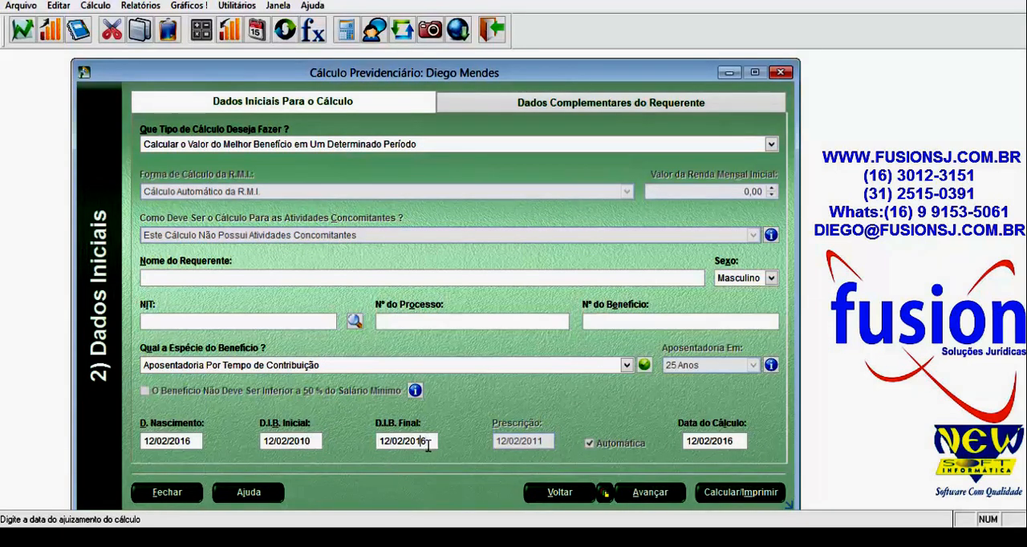
pyautogui.click(302, 442)
pyautogui.moveTo(312, 441); pyautogui.dragTo(271, 437)
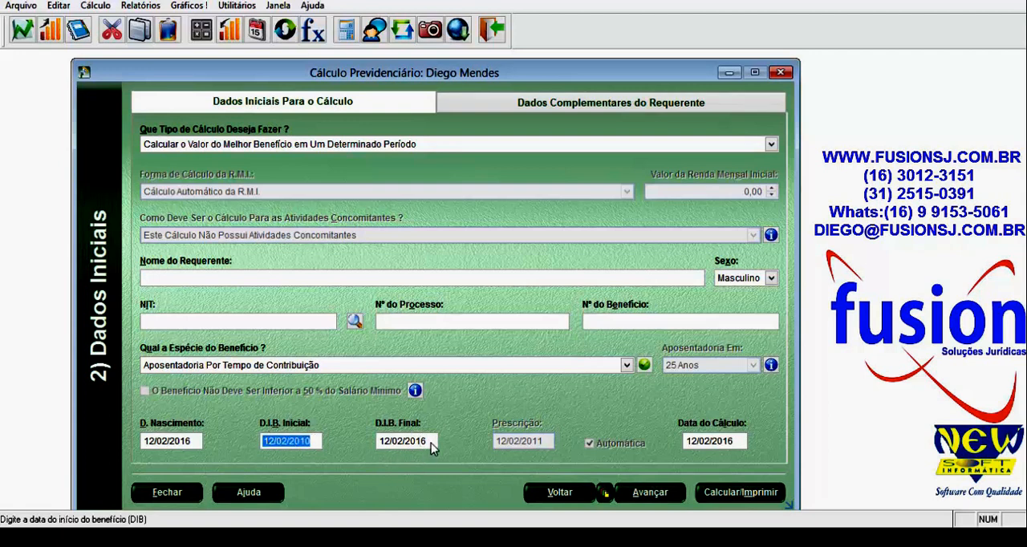
pyautogui.moveTo(431, 443); pyautogui.dragTo(384, 443)
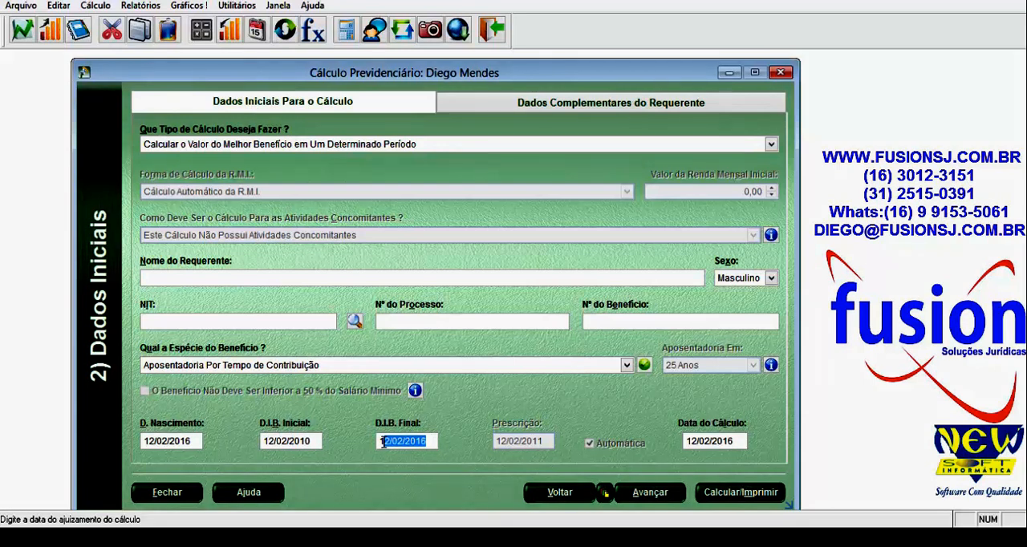
# Set the calculation type to "Calcular o Tempo de Contribuição e a R.M.I.", keeping automatic R.M.I. calculation and no concurrent activities.
pyautogui.click(345, 143)
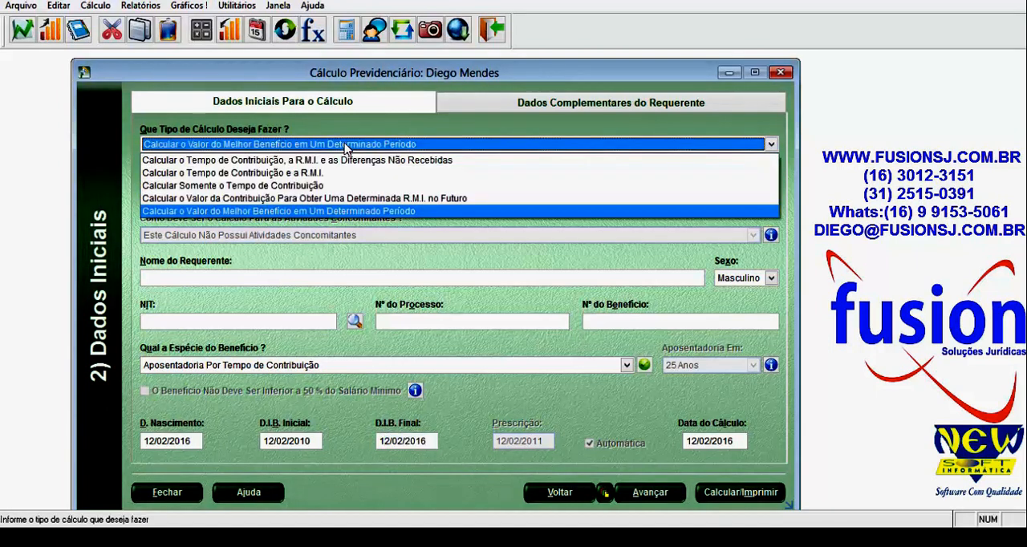
pyautogui.click(331, 173)
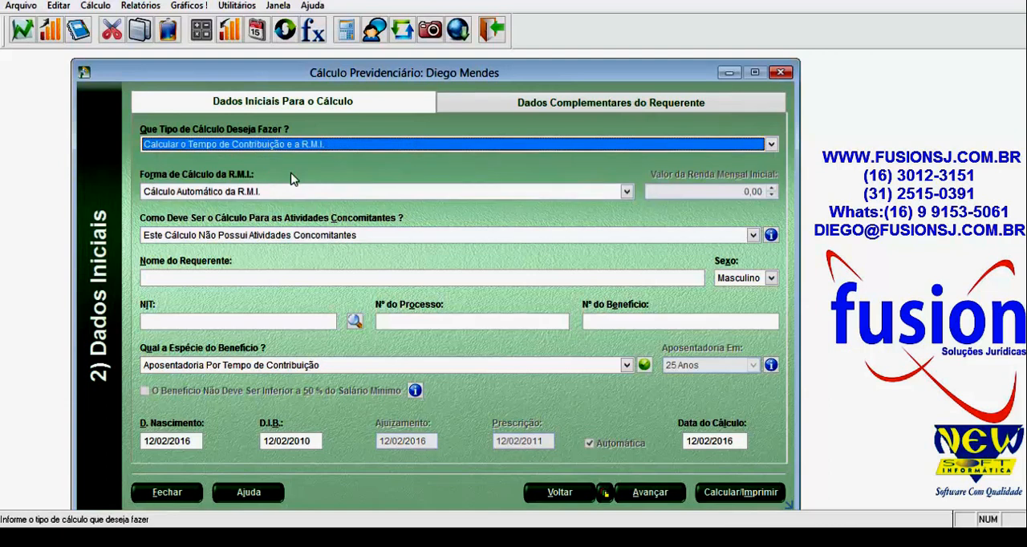
pyautogui.click(230, 194)
pyautogui.click(228, 195)
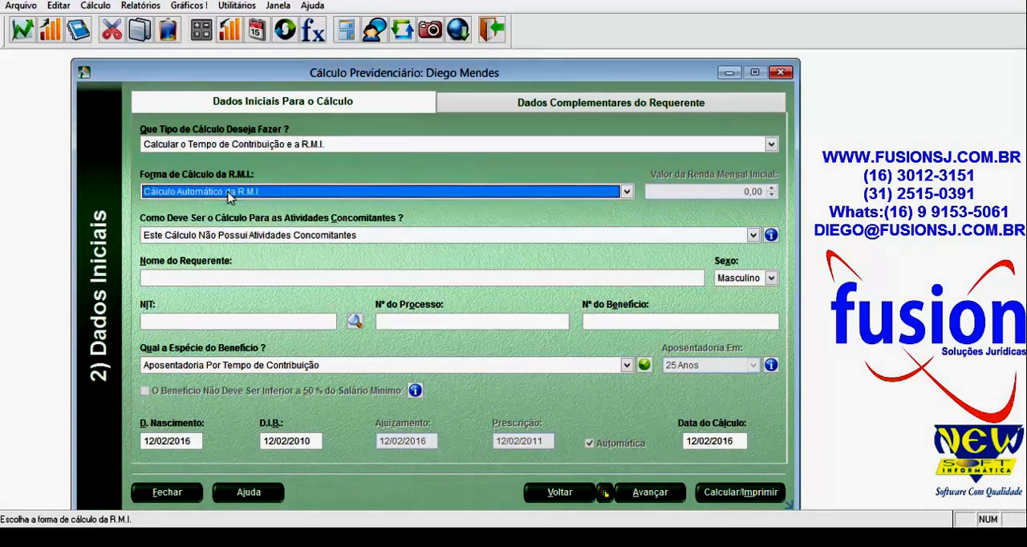
pyautogui.click(232, 237)
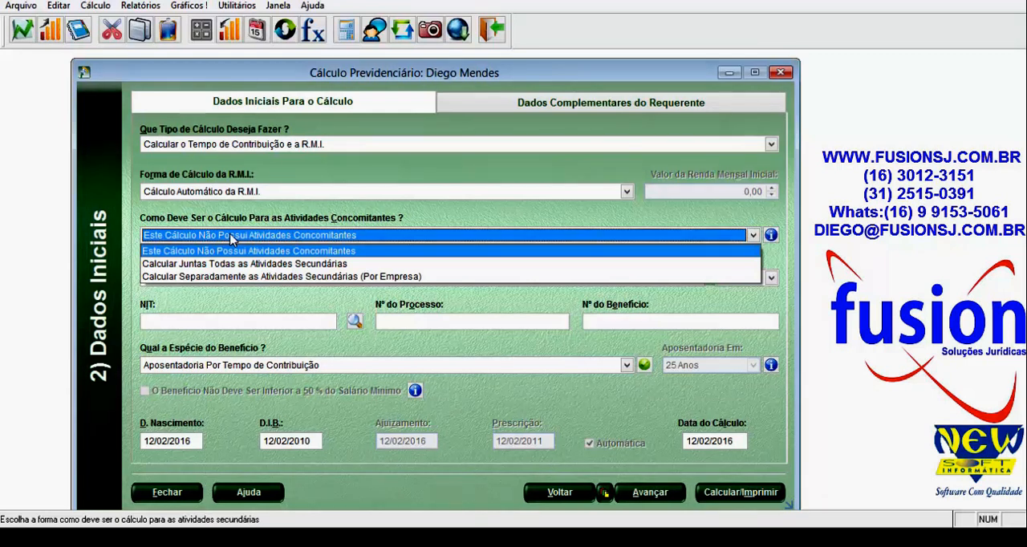
pyautogui.click(232, 239)
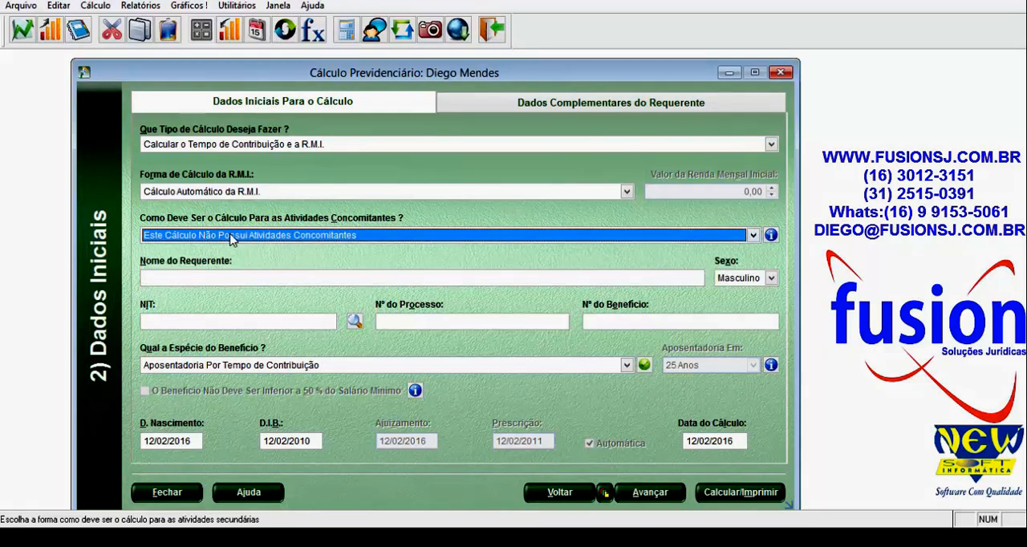
# Review the applicant's name, NIT, process number and benefit number fields without filling them in, keeping the sex as Masculino.
pyautogui.click(213, 278)
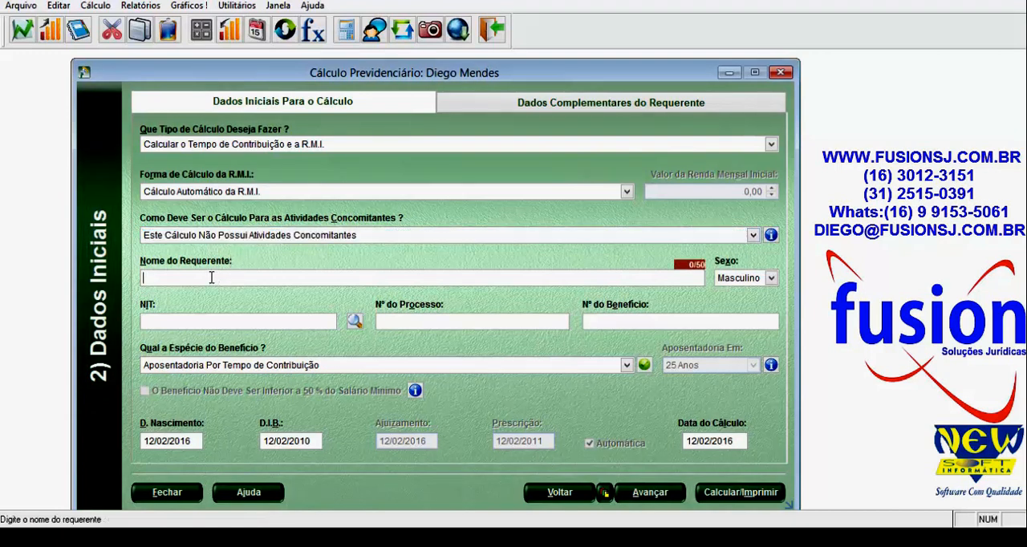
pyautogui.click(759, 279)
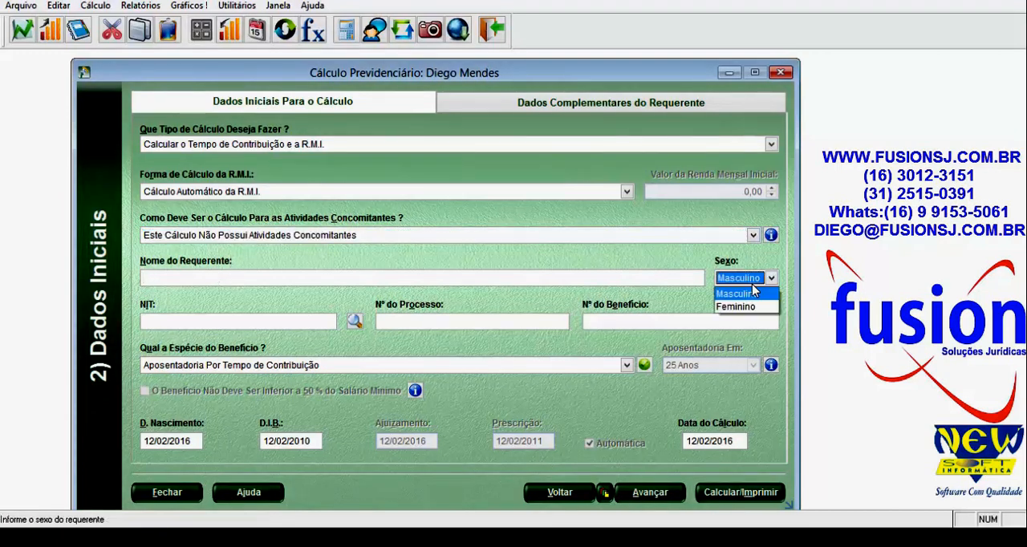
pyautogui.click(755, 293)
pyautogui.click(315, 322)
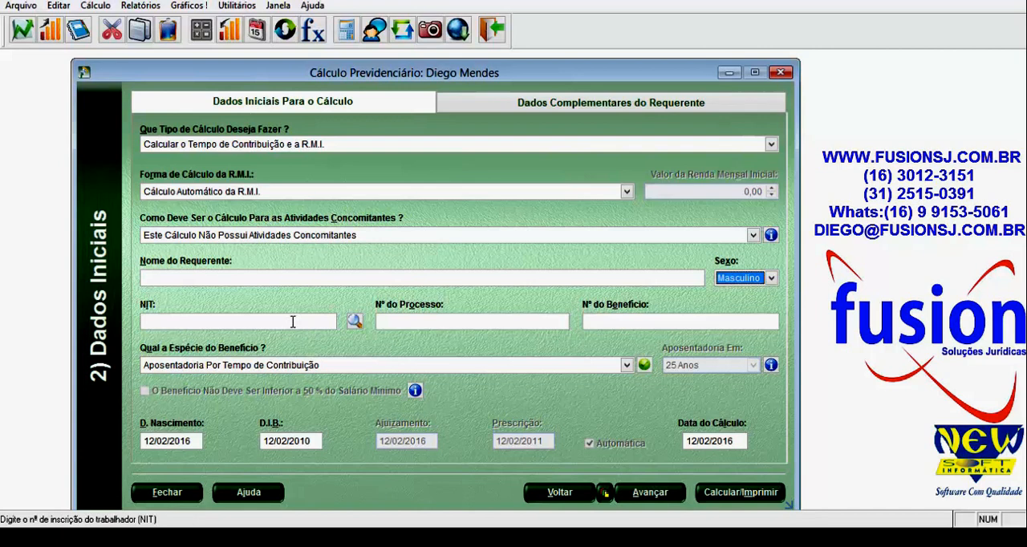
pyautogui.click(417, 323)
pyautogui.click(643, 324)
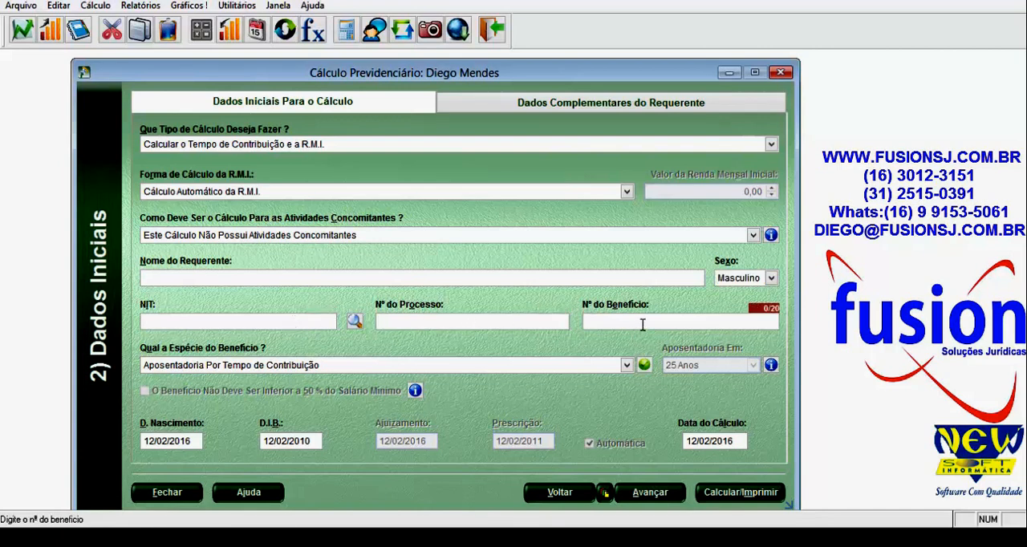
pyautogui.click(289, 323)
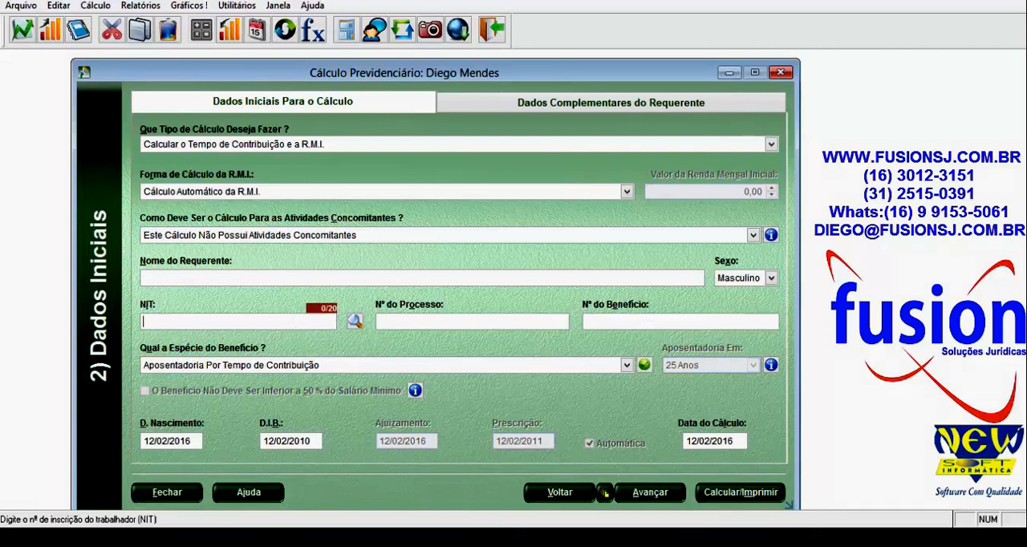
# Keep the benefit type as "Aposentadoria Por Tempo de Contribuição", leave the birth date unchanged, and set the D.I.B. to 12/02/2016.
pyautogui.click(284, 368)
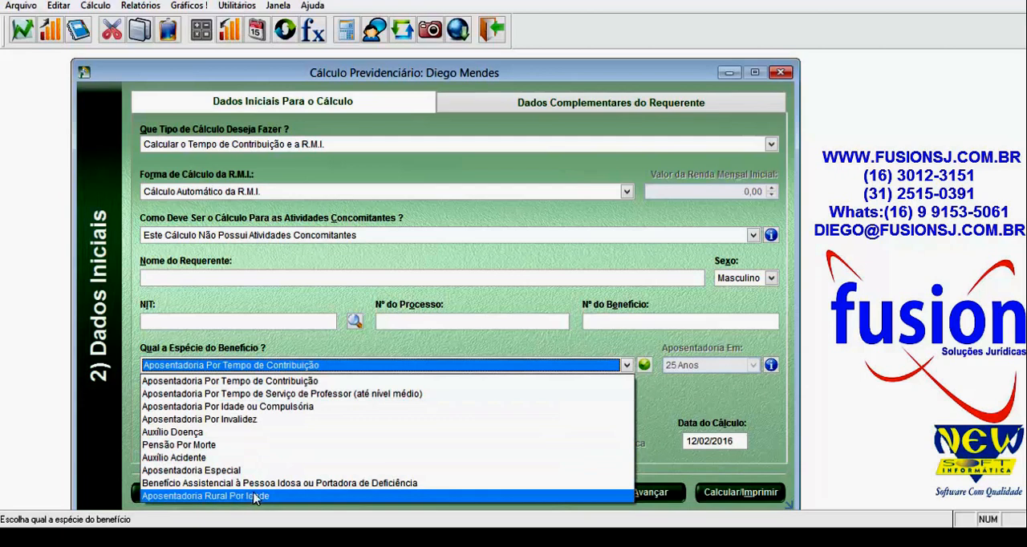
pyautogui.click(297, 382)
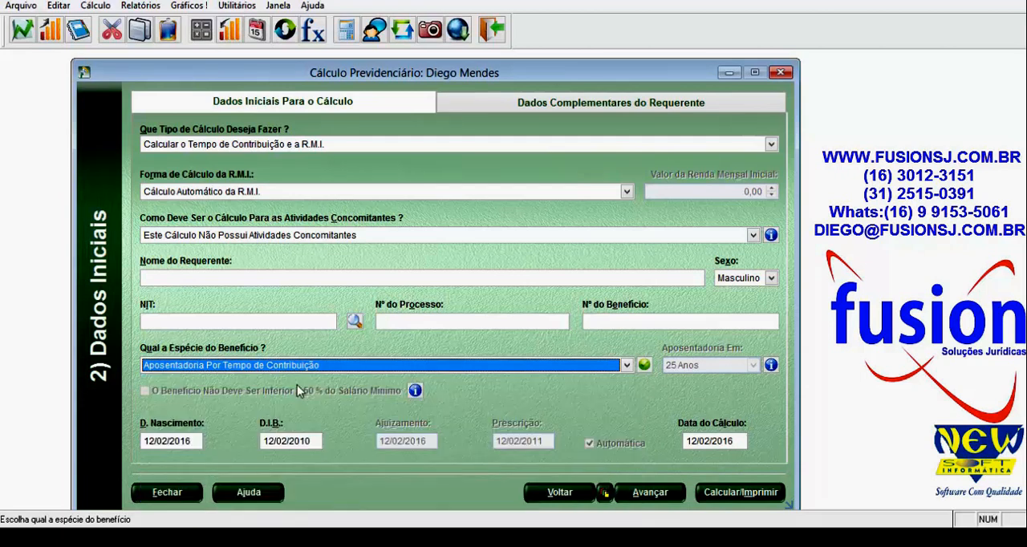
pyautogui.click(187, 442)
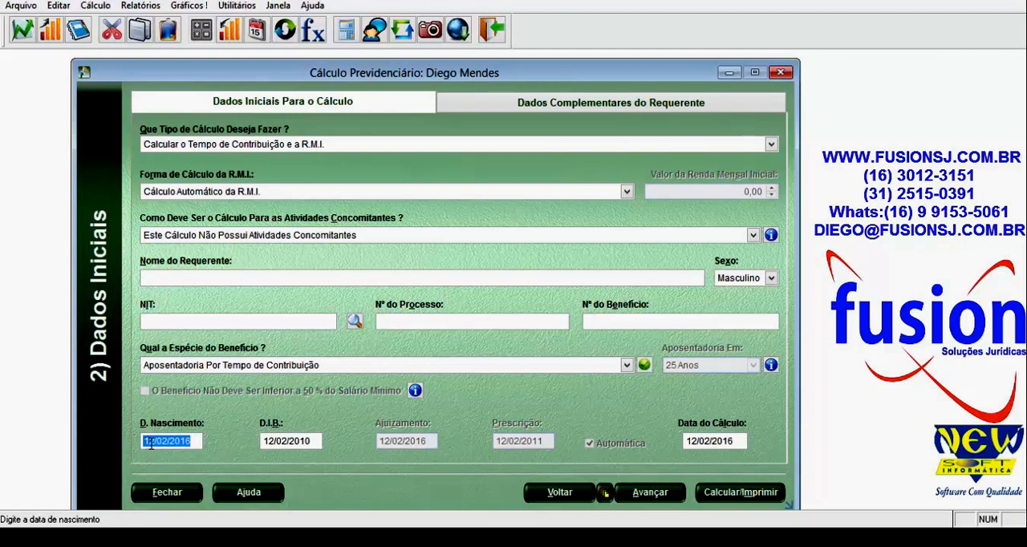
pyautogui.click(308, 442)
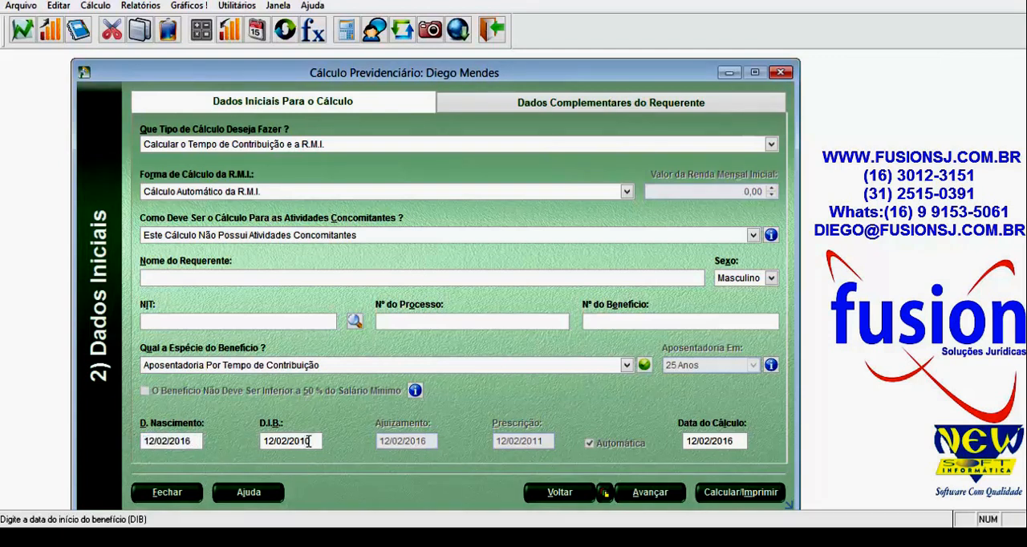
pyautogui.press('Tab')
pyautogui.moveTo(316, 441); pyautogui.dragTo(256, 443)
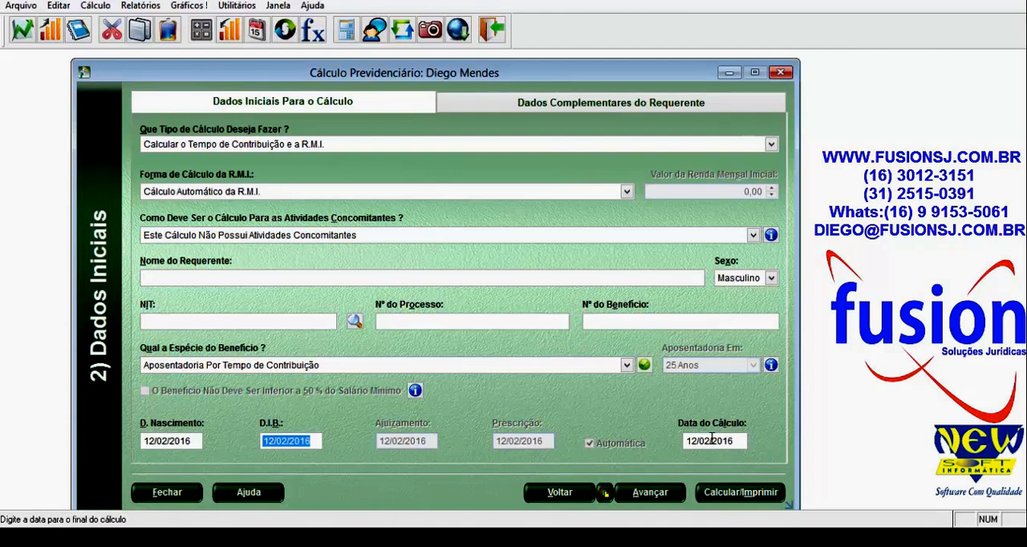
# Paste the applicant's NIT into the initial data and open the INSS site search for it.
pyautogui.click(209, 321)
pyautogui.hotkey('ctrl', 'v')
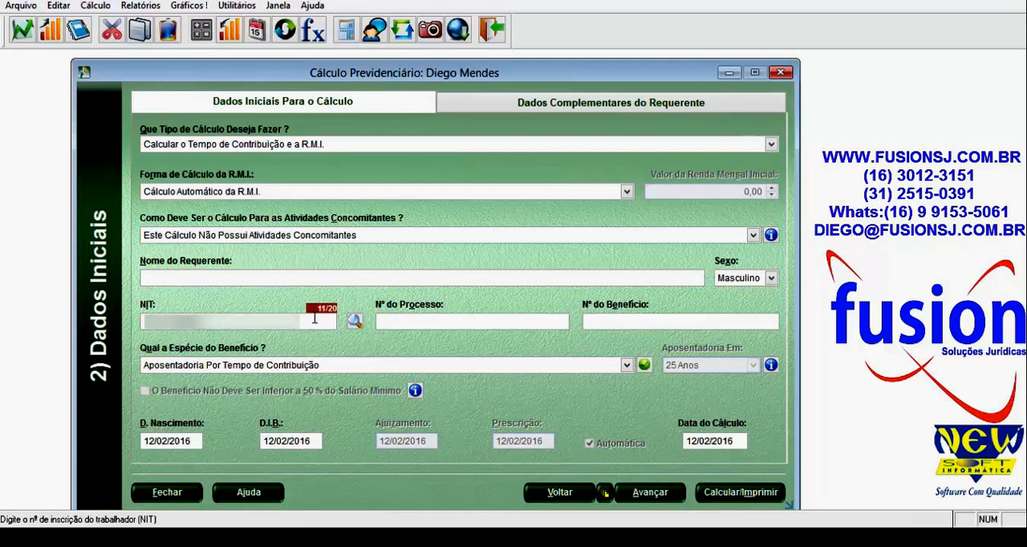
pyautogui.click(355, 321)
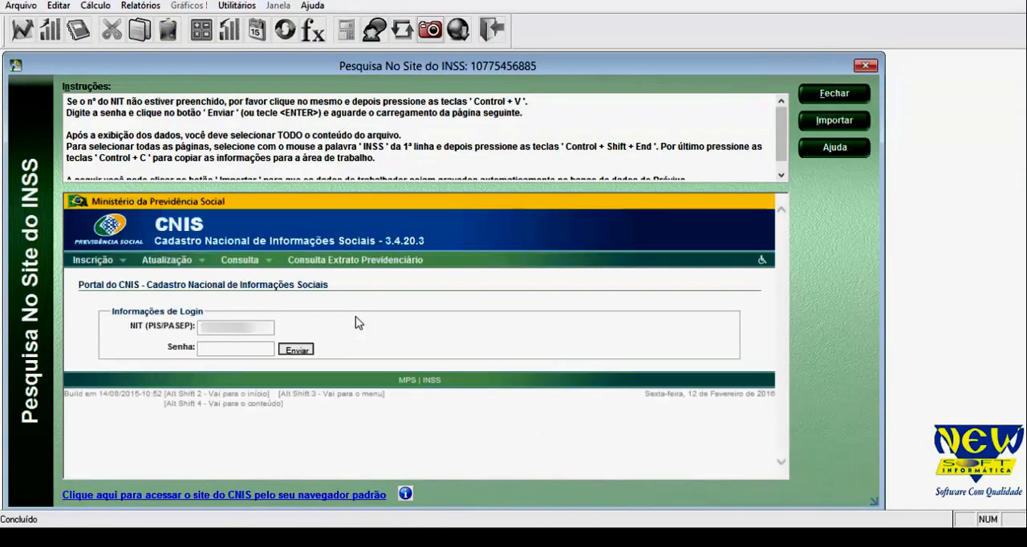
# Enter the account password on the CNIS portal login and submit it to load the contribution statement.
pyautogui.write('••••')
pyautogui.click(298, 352)
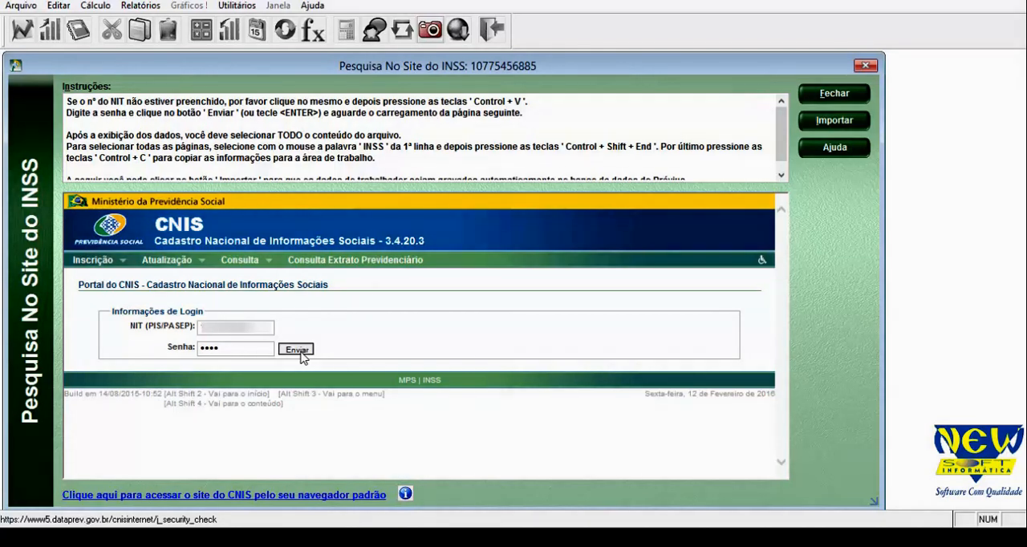
pyautogui.click(297, 351)
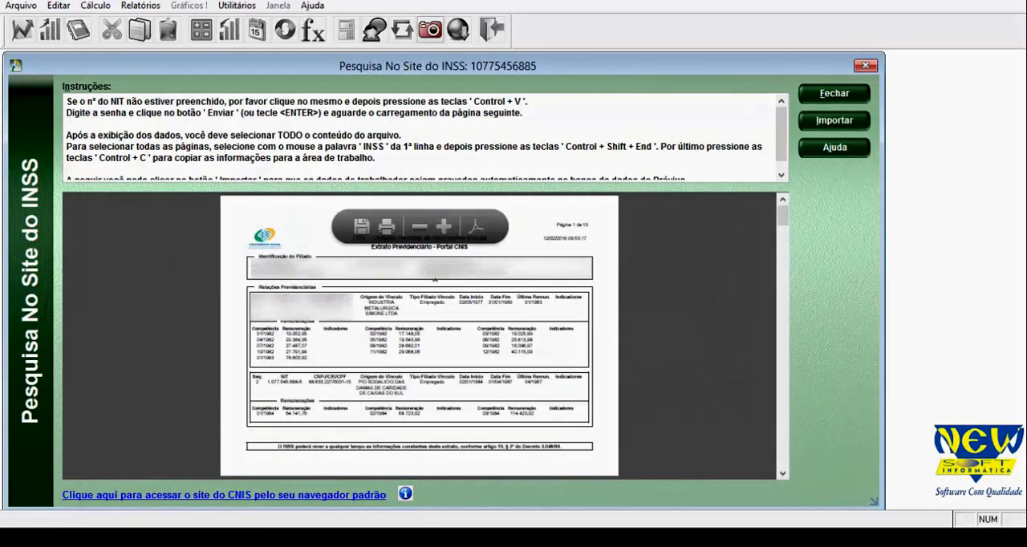
# Select the whole CNIS statement from the "INSS" heading through the last page and copy it.
pyautogui.moveTo(414, 212); pyautogui.dragTo(248, 196)
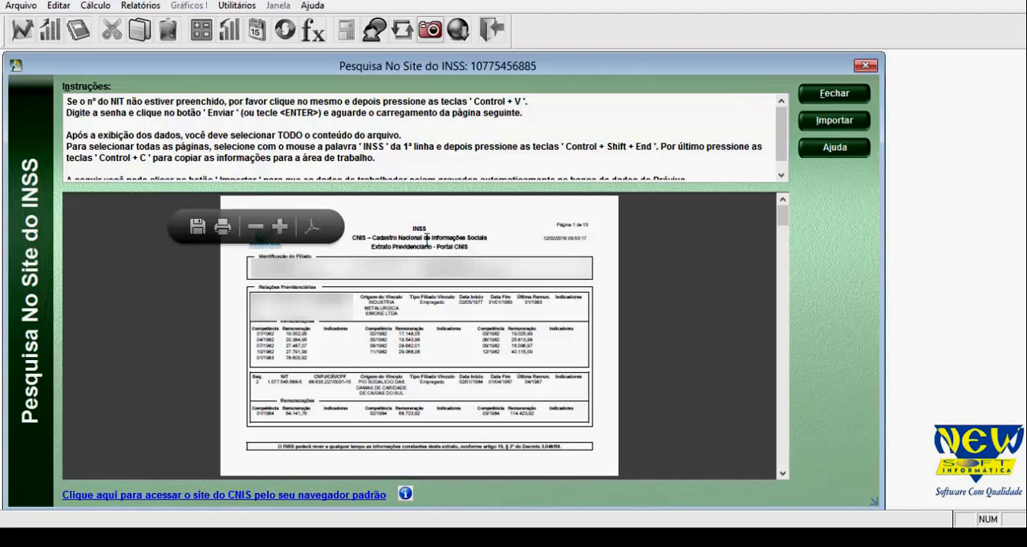
pyautogui.moveTo(412, 229); pyautogui.dragTo(430, 229)
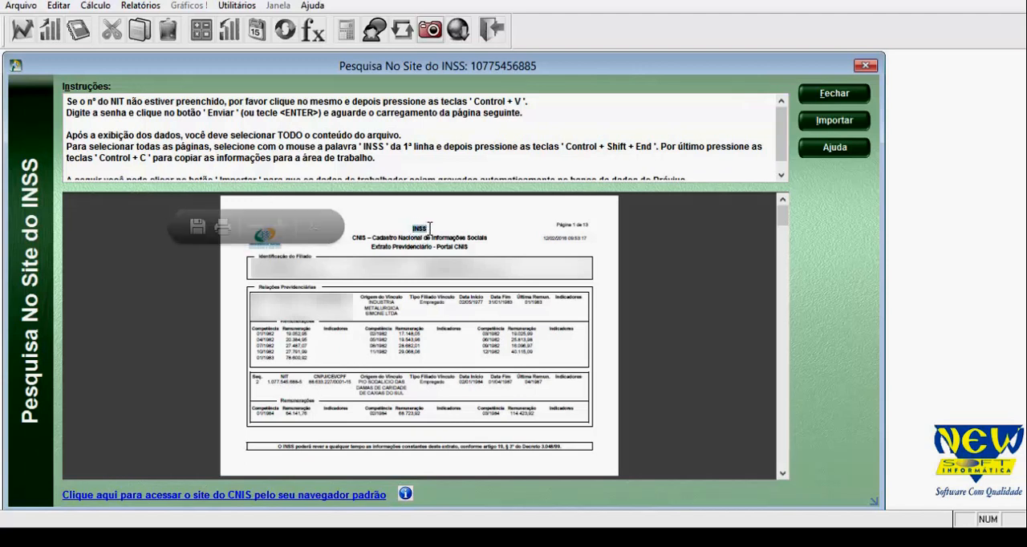
pyautogui.hotkey('ctrl', 'shift', 'End')
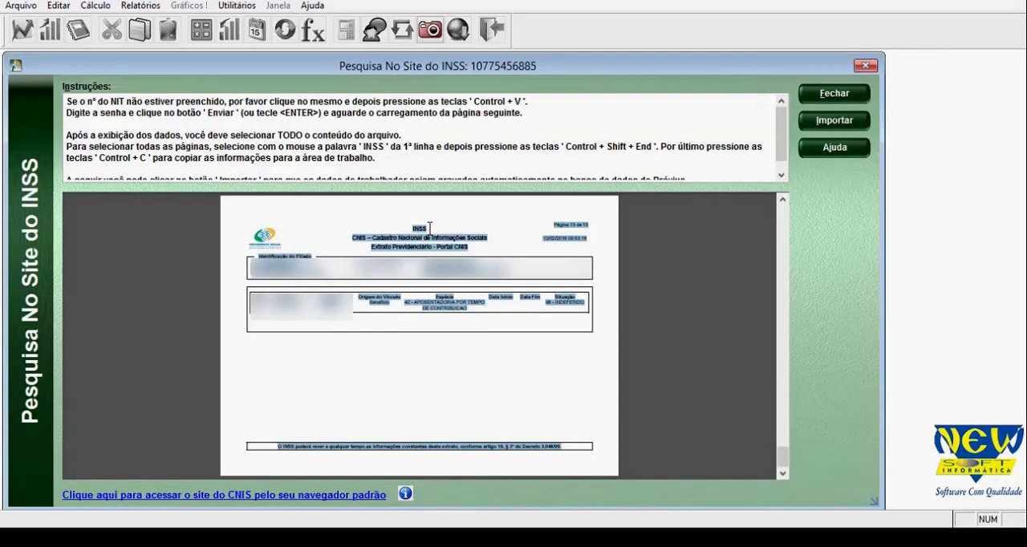
pyautogui.hotkey('ctrl', 'c')
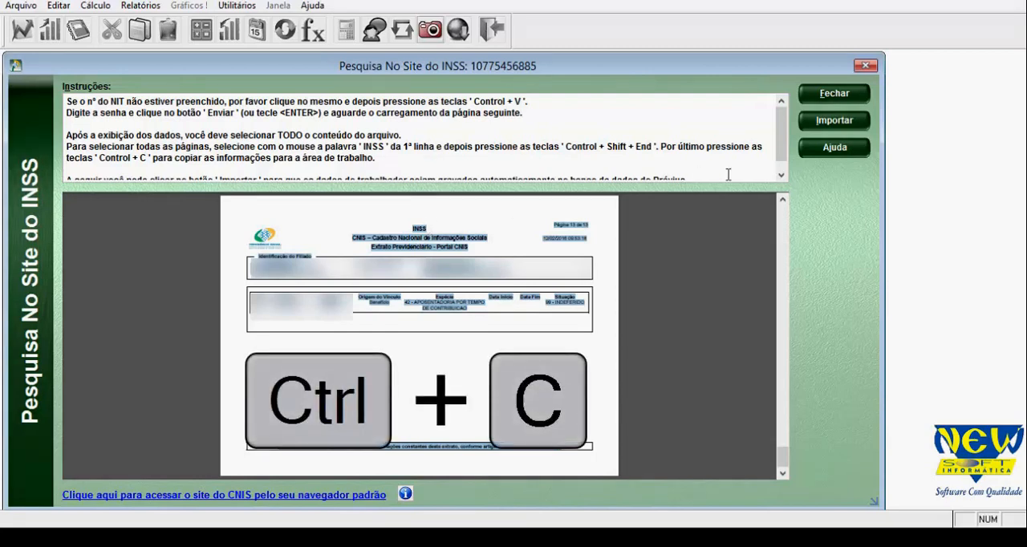
# Import the copied contribution data into the Prévius database, confirming the overwrite of existing salaries, and close the INSS search.
pyautogui.click(824, 121)
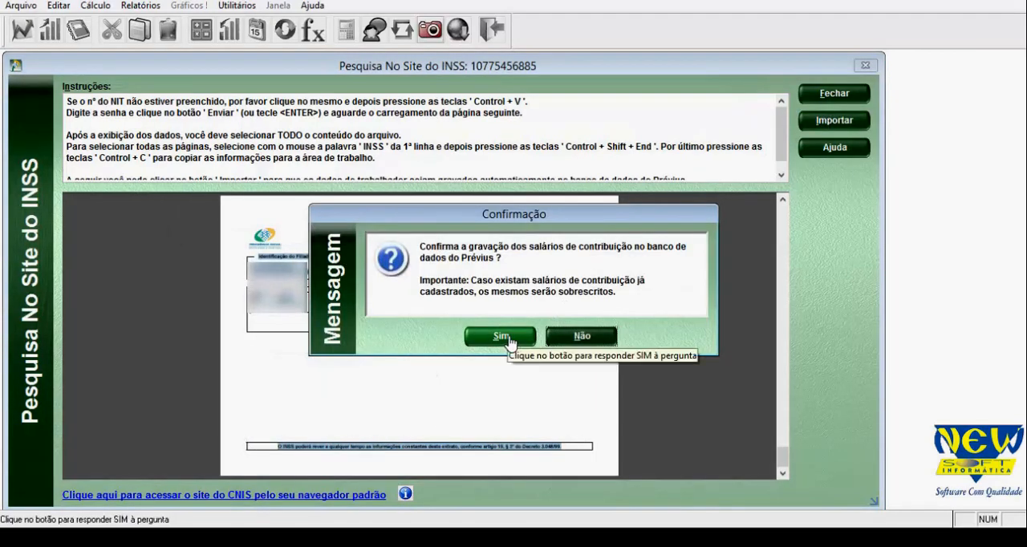
pyautogui.click(511, 341)
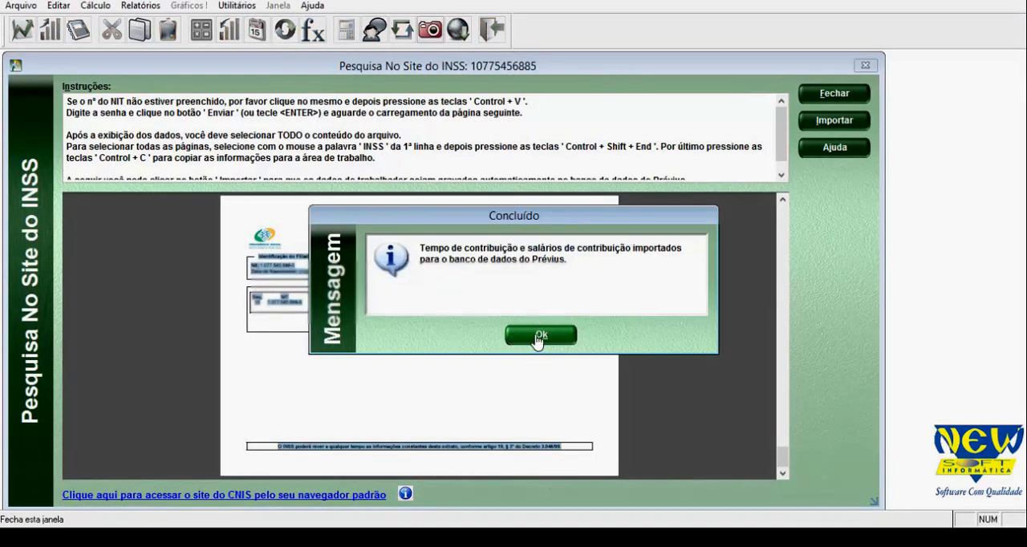
pyautogui.click(510, 341)
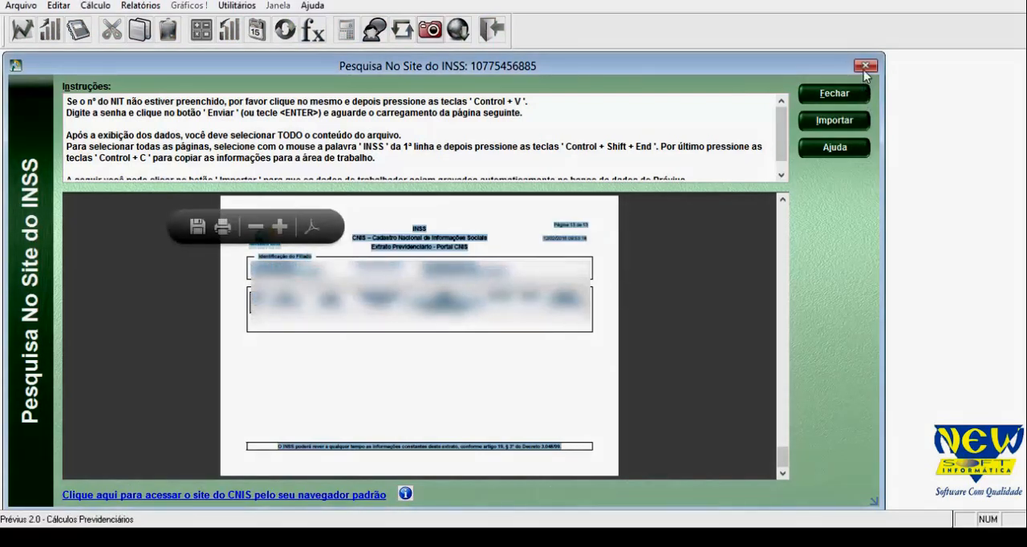
pyautogui.click(835, 94)
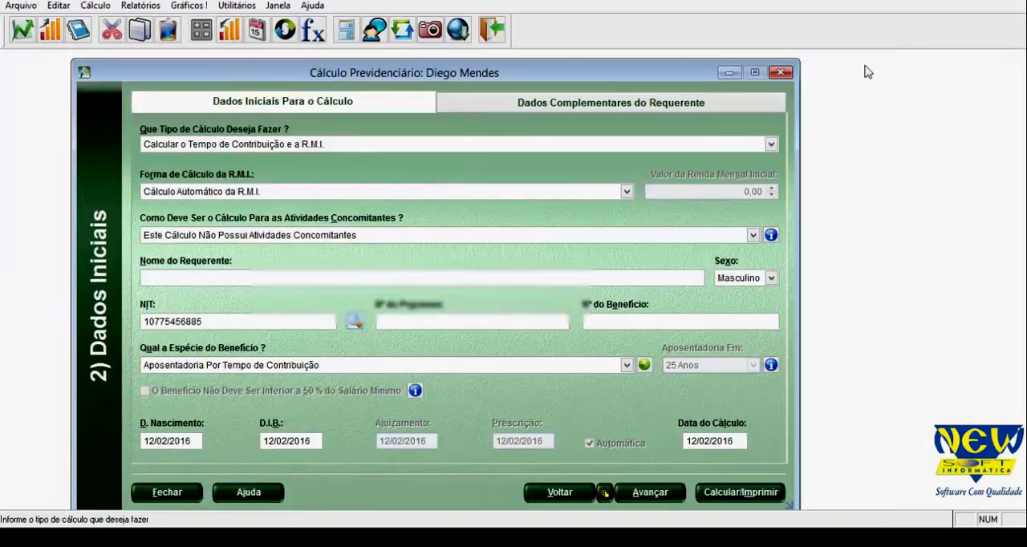
# Advance to the contribution time stage and review the full list of imported employment periods.
pyautogui.click(646, 493)
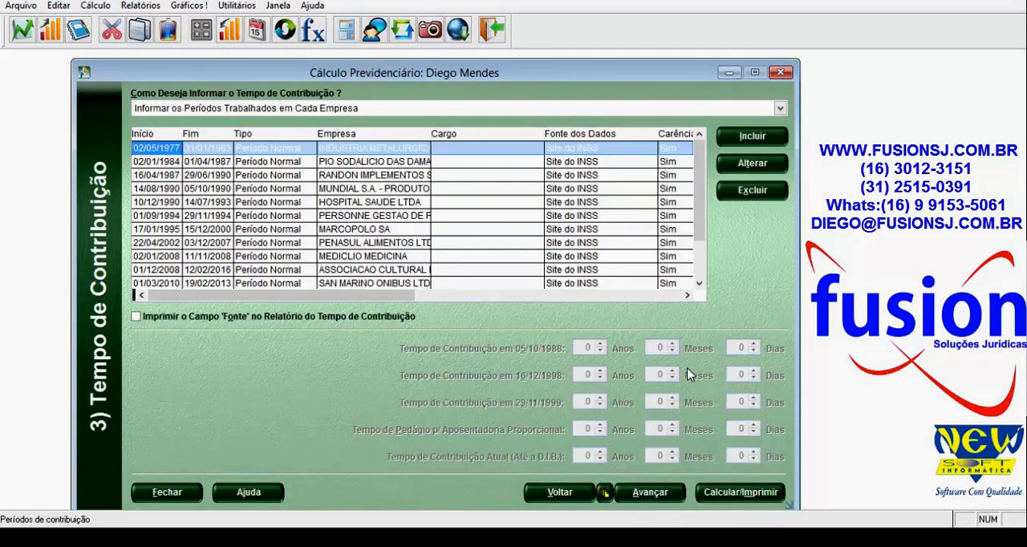
pyautogui.click(700, 285)
pyautogui.click(699, 285)
pyautogui.click(699, 284)
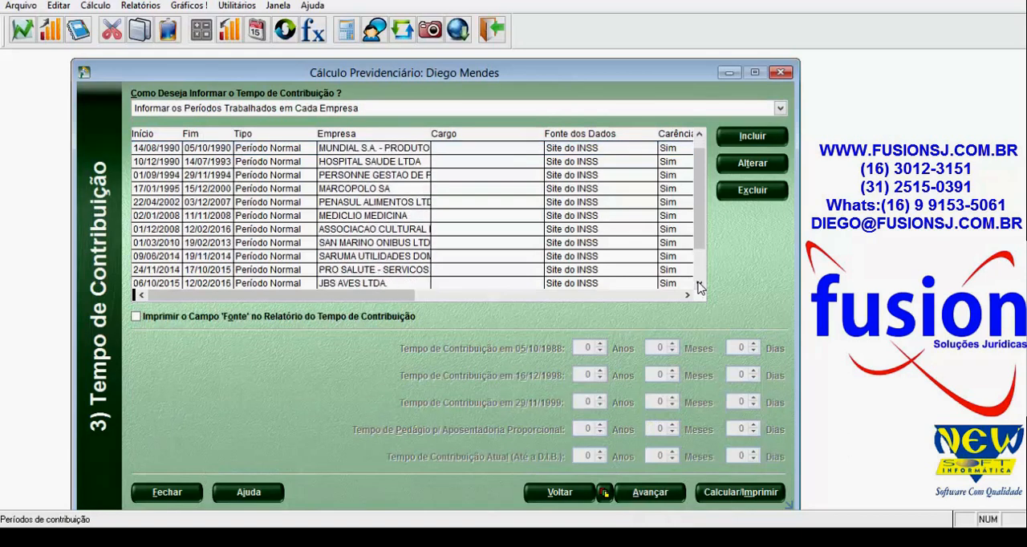
pyautogui.click(699, 286)
pyautogui.click(699, 287)
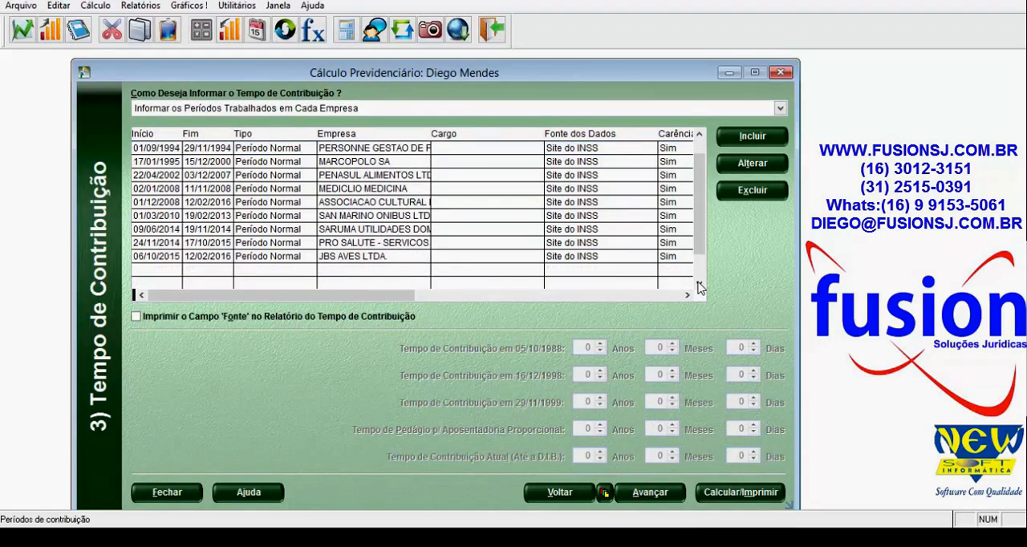
pyautogui.moveTo(700, 232); pyautogui.dragTo(698, 178)
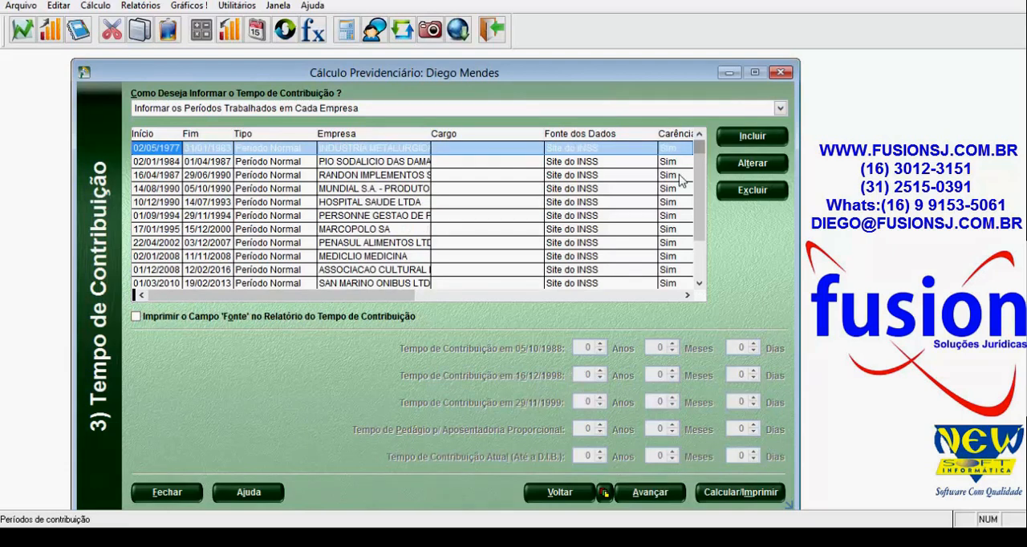
# Open the first employment period for editing and set its type to Período Especial with a factor of 1,4.
pyautogui.doubleClick(380, 148)
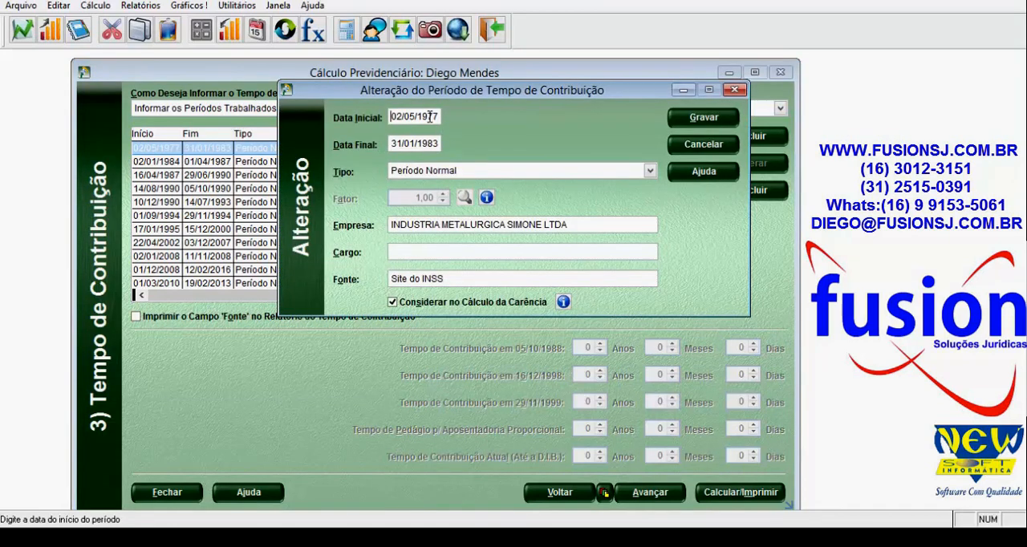
pyautogui.moveTo(429, 117); pyautogui.dragTo(443, 140)
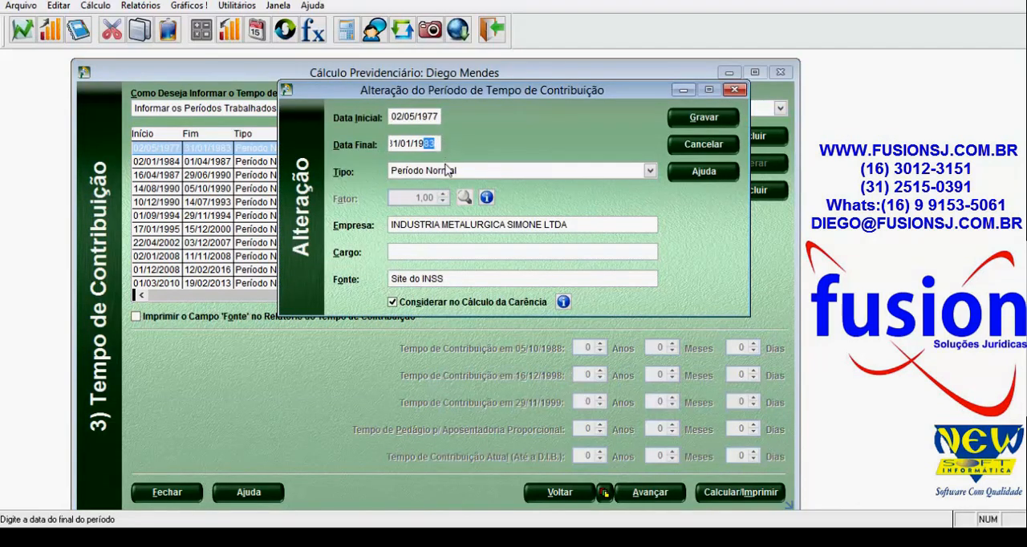
pyautogui.click(443, 170)
pyautogui.click(447, 199)
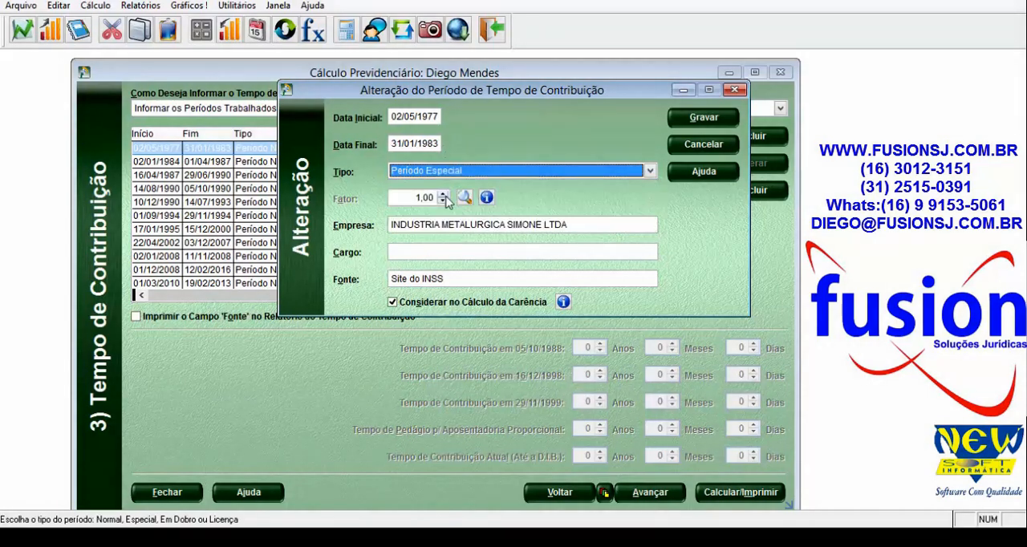
pyautogui.click(418, 200)
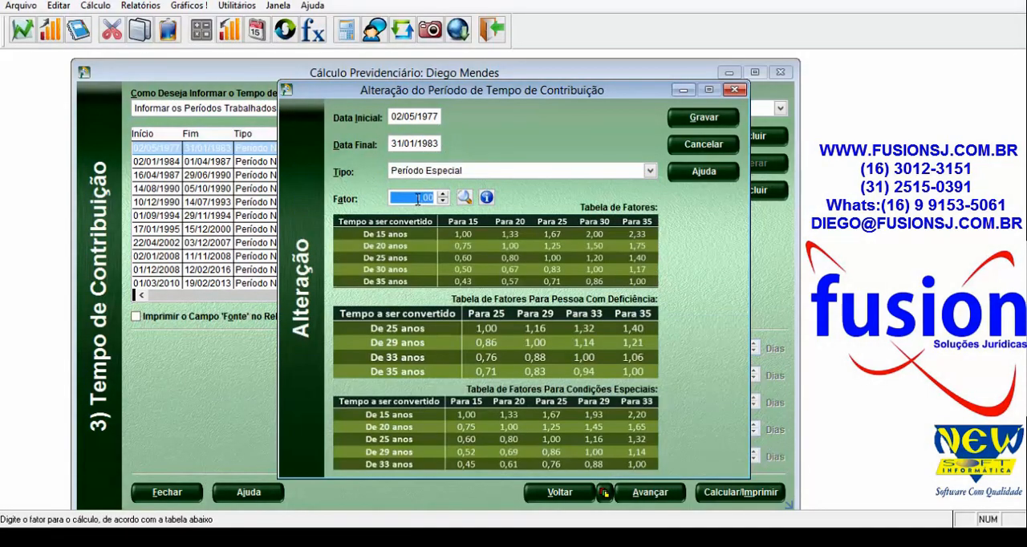
pyautogui.write('1,4')
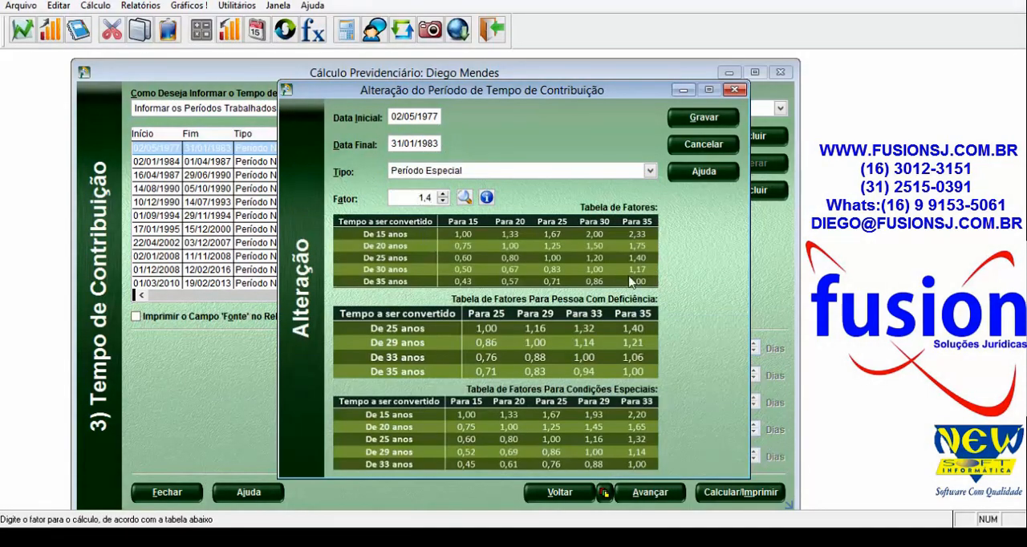
# Consult the harmful agents classification table (Anexo IV do Decreto 3048/99), examining agent descriptions and exposure times for several codes through 4.0.2.
pyautogui.click(465, 198)
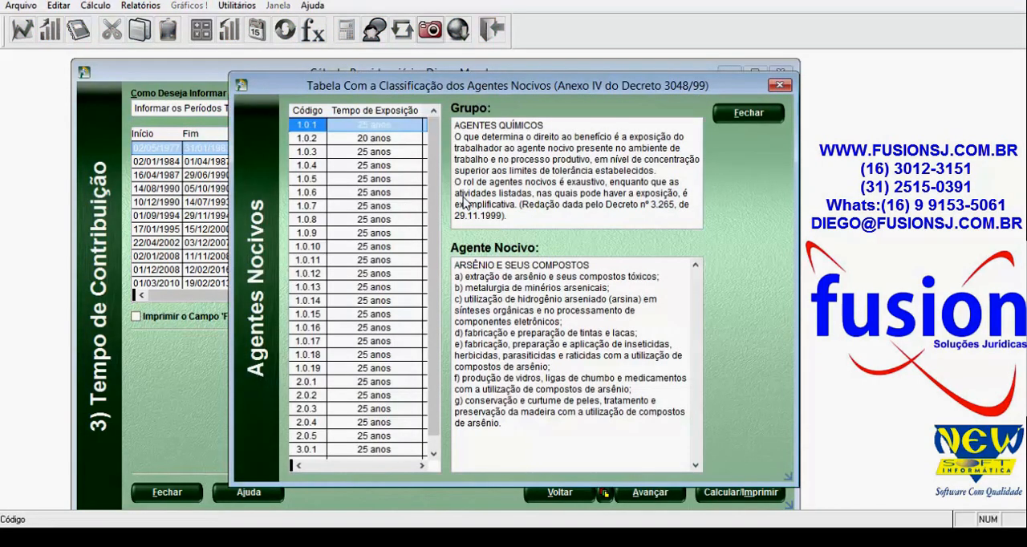
pyautogui.click(367, 178)
pyautogui.click(412, 246)
pyautogui.click(395, 288)
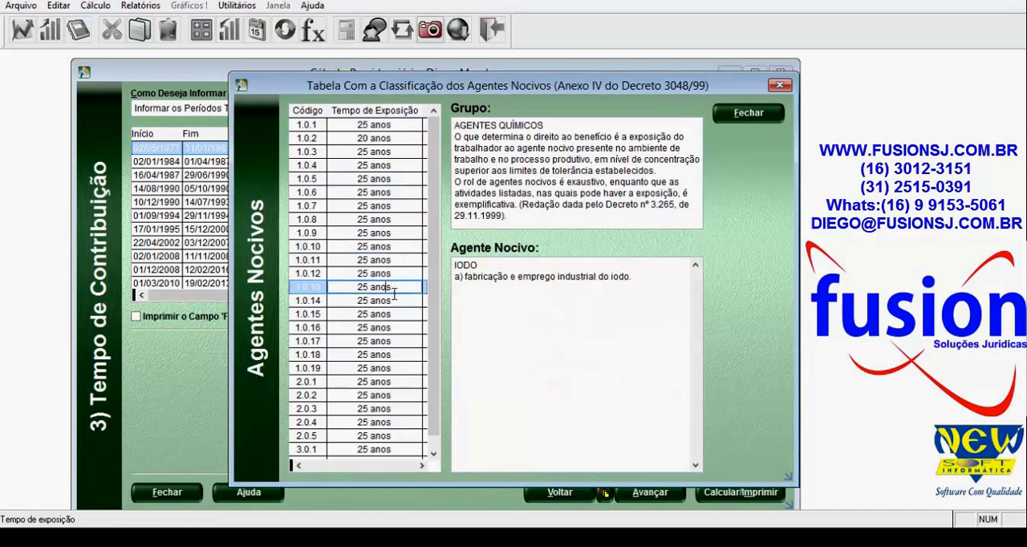
pyautogui.click(390, 341)
pyautogui.click(389, 354)
pyautogui.scroll(-5, 390, 410)
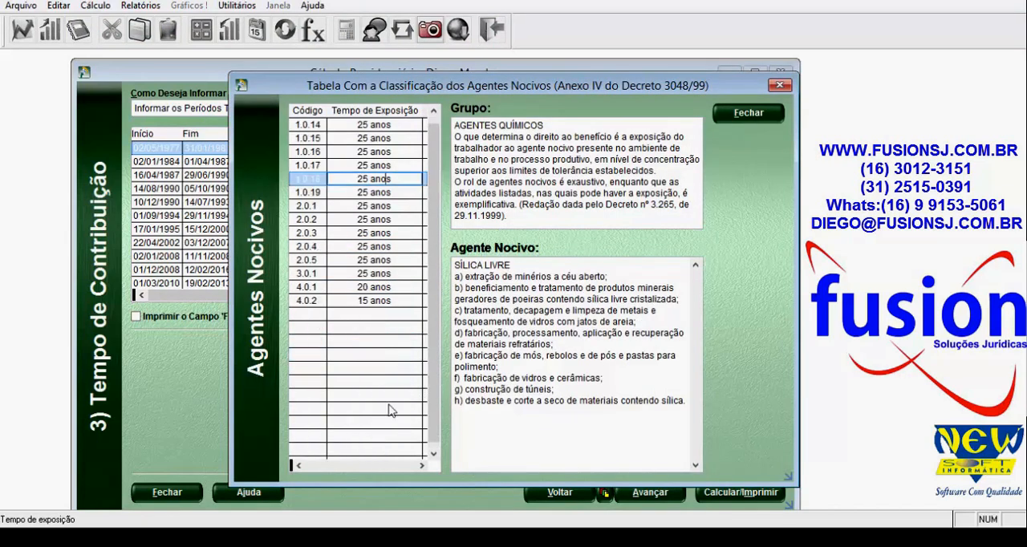
pyautogui.click(382, 273)
pyautogui.click(381, 286)
pyautogui.click(384, 301)
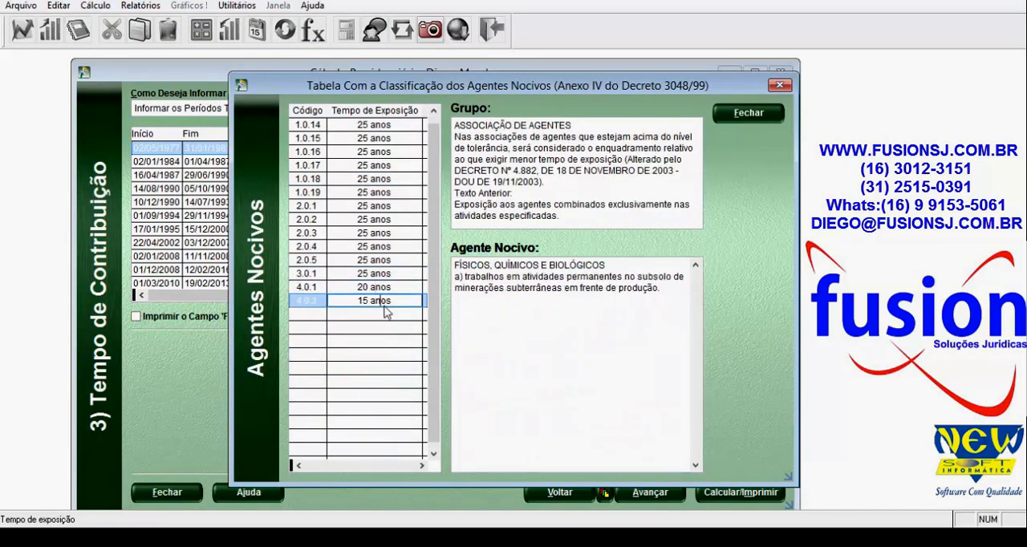
# Check agent code 2.0.4 in the harmful agents table, close the table and save the first period as Período Especial.
pyautogui.click(382, 274)
pyautogui.click(380, 248)
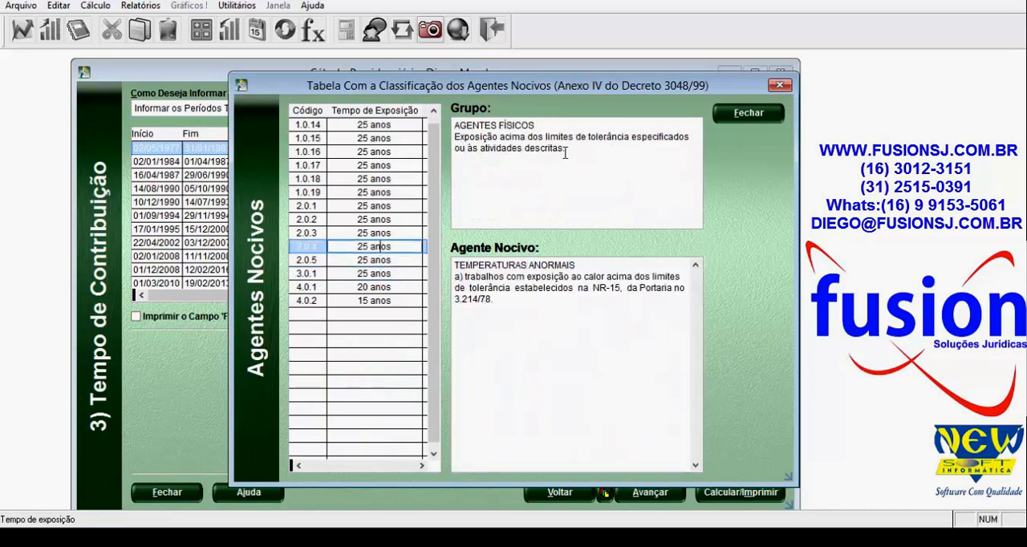
pyautogui.click(780, 85)
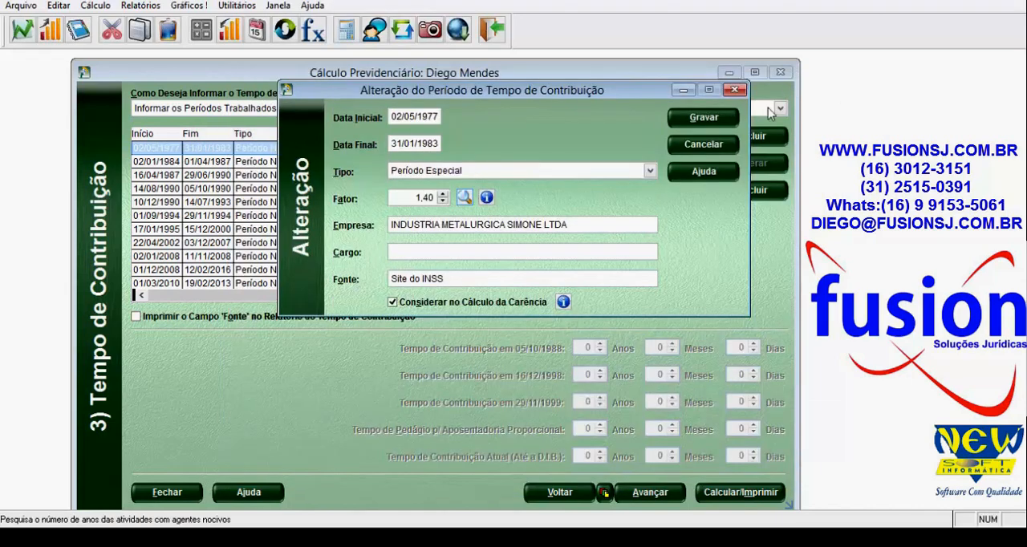
pyautogui.click(694, 119)
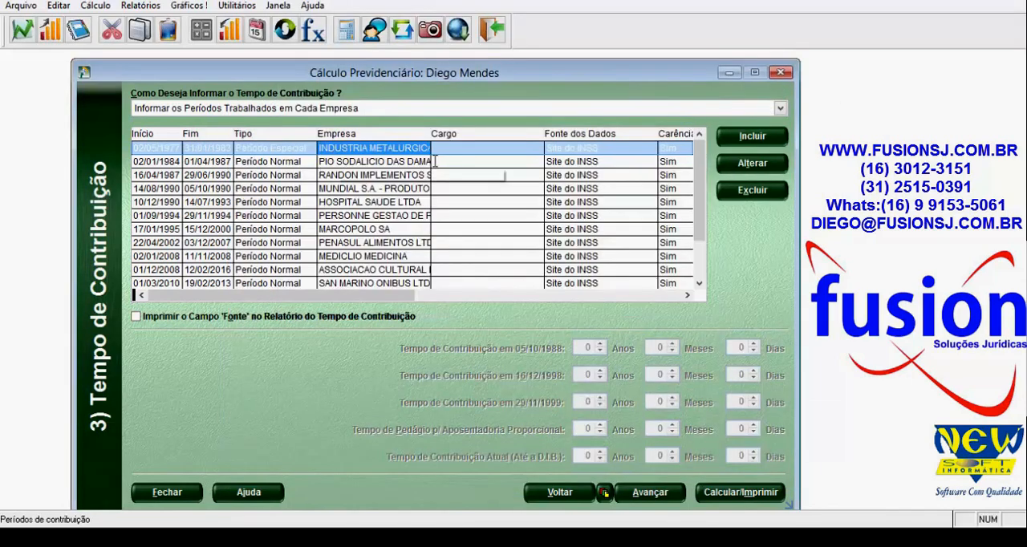
# Start a new contribution period of type Período Normal with start date 13/02/1976 and end date 14/01/1977.
pyautogui.scroll(-3, 692, 253)
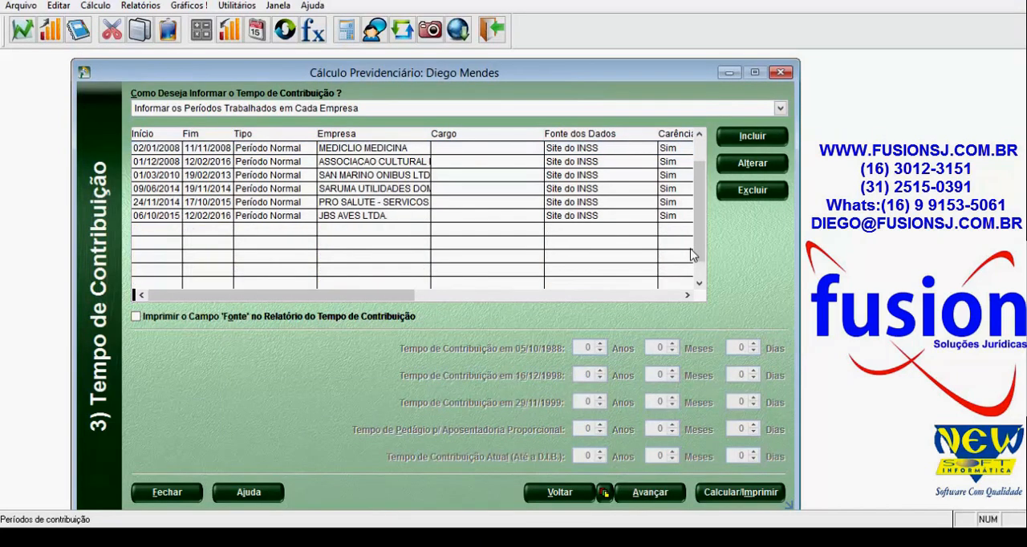
pyautogui.moveTo(698, 170); pyautogui.dragTo(696, 130)
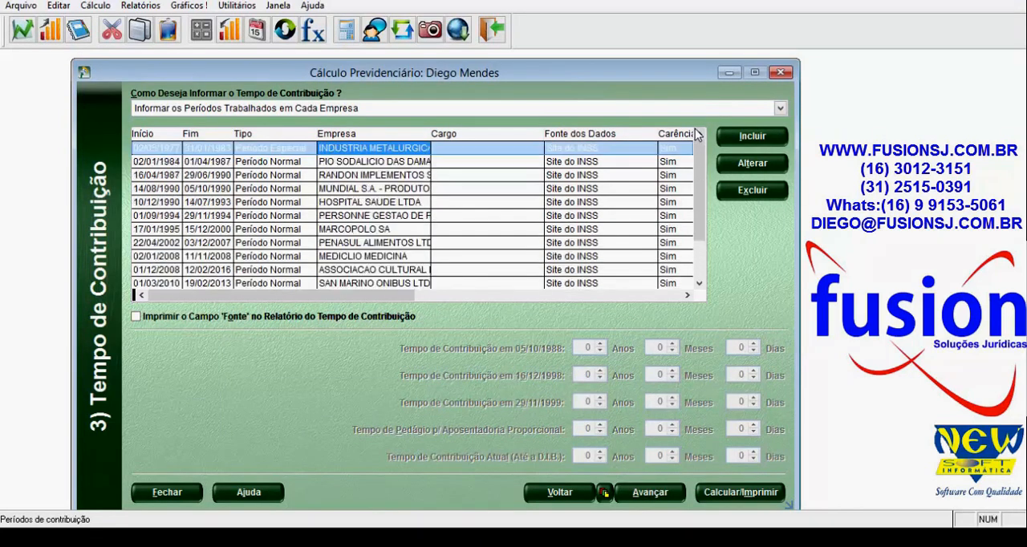
pyautogui.click(753, 136)
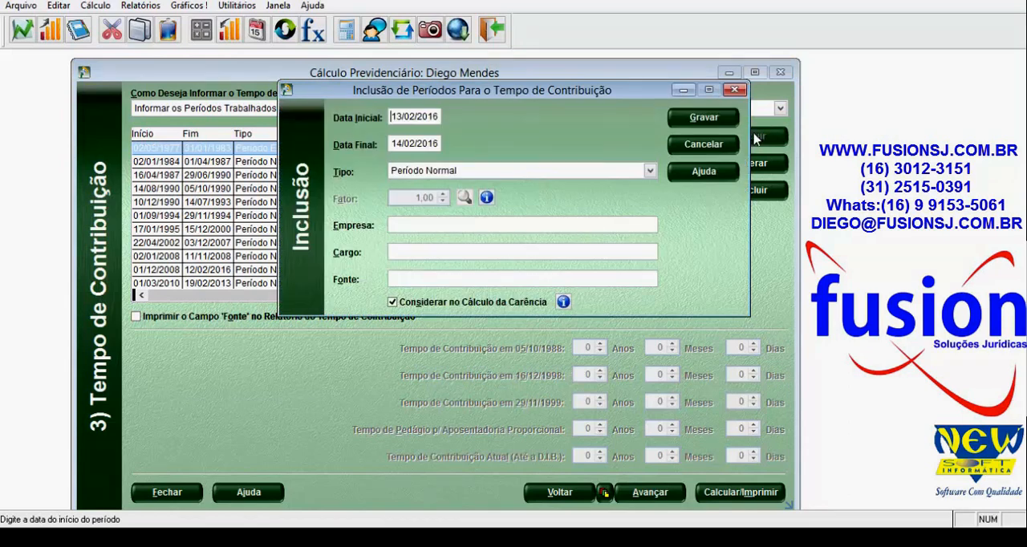
pyautogui.click(431, 139)
pyautogui.click(418, 117)
pyautogui.write('19')
pyautogui.write('76')
pyautogui.press('Tab')
pyautogui.write('1977')
pyautogui.press('Tab')
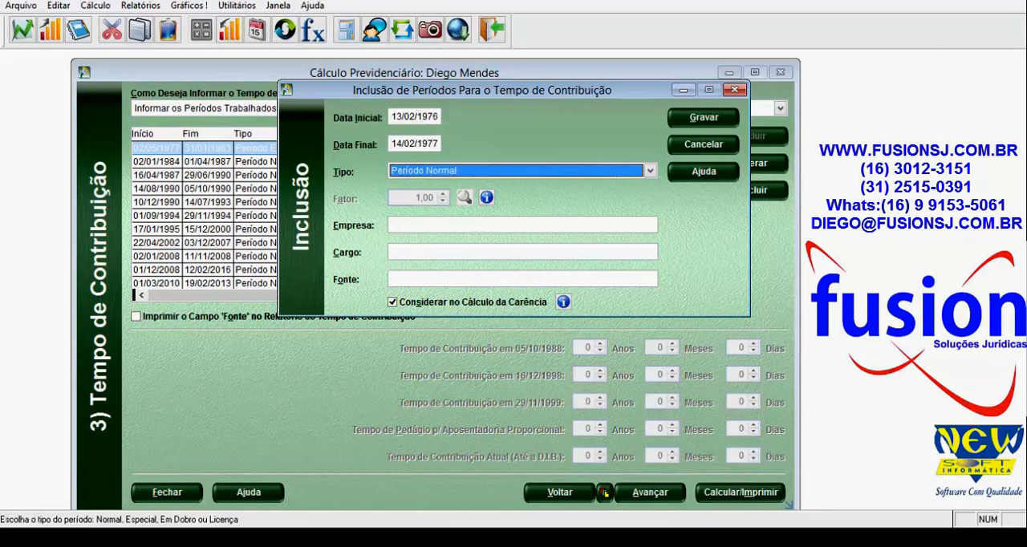
pyautogui.click(409, 143)
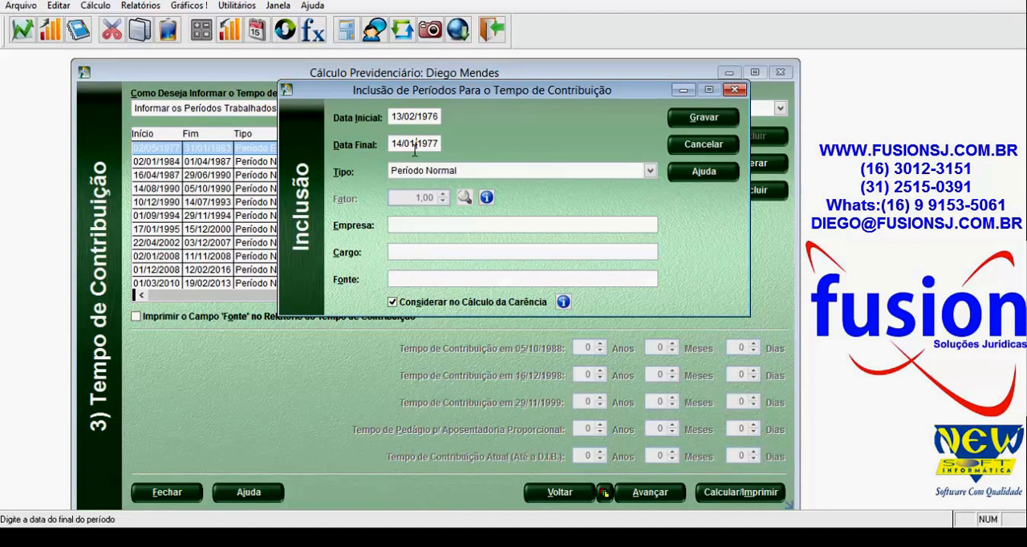
# Fill in the new period's company as X, role as Y and source as CTPS, and save it.
pyautogui.click(403, 226)
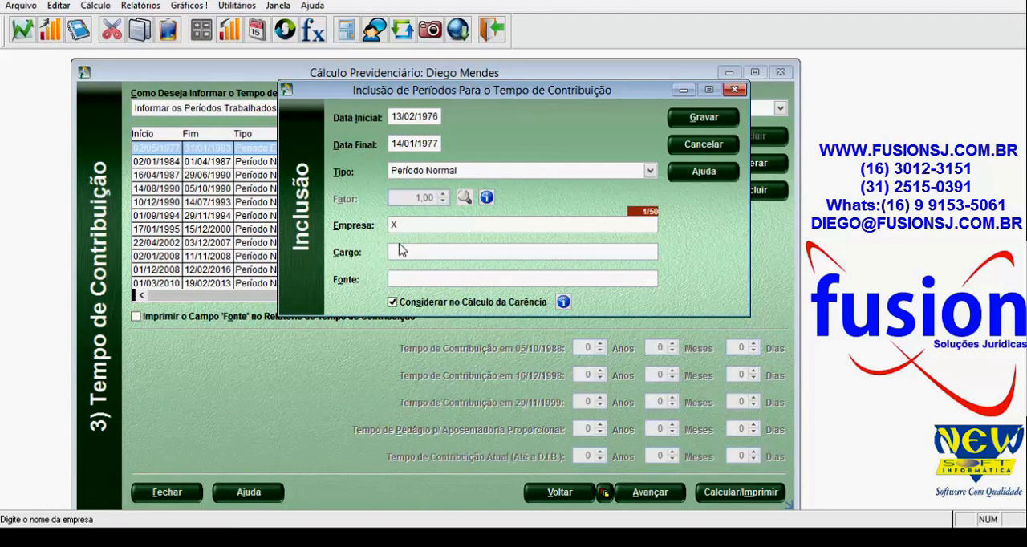
pyautogui.click(395, 252)
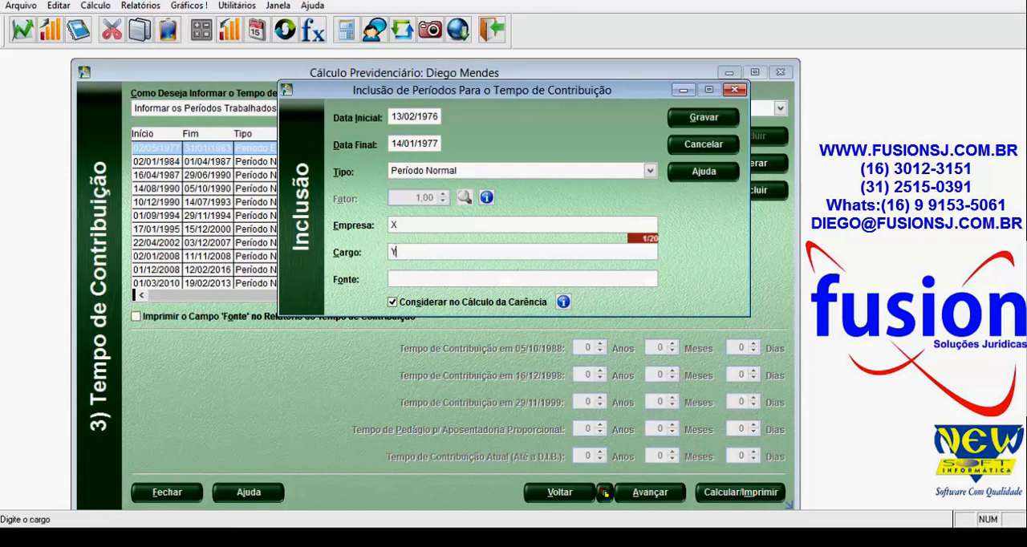
pyautogui.click(396, 280)
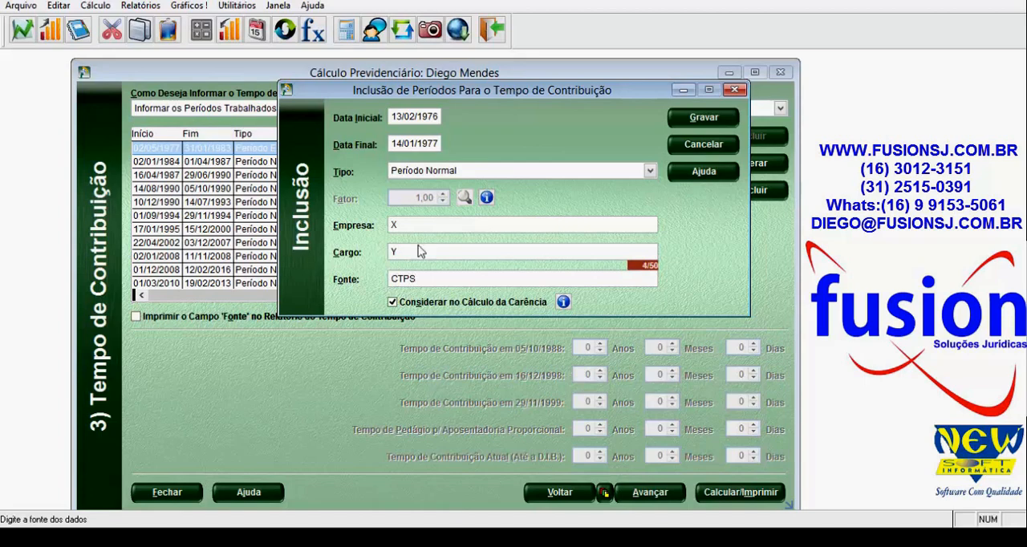
pyautogui.click(702, 120)
pyautogui.click(734, 90)
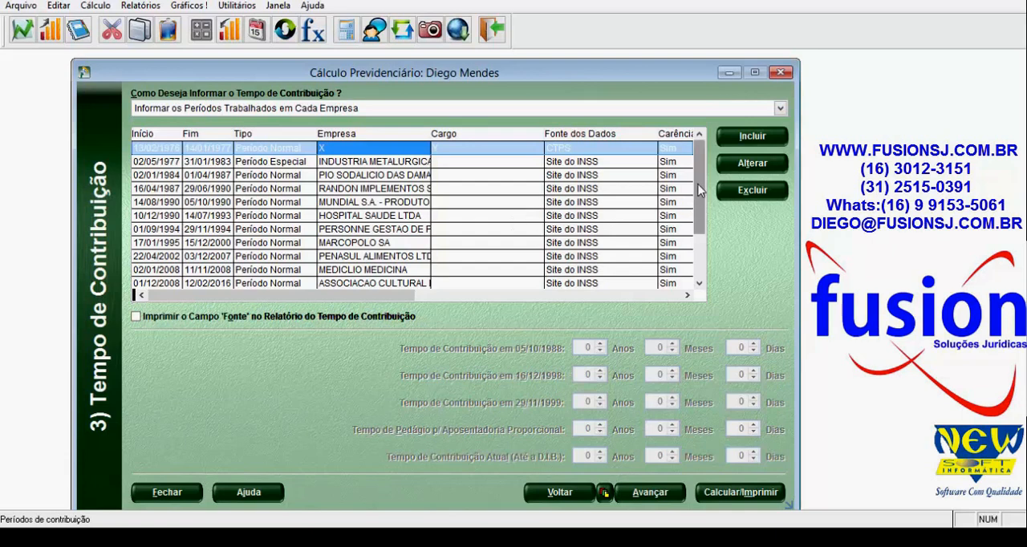
# Generate the Relatório do Tempo de Contribuição as an on-screen preview and enlarge it to 150%.
pyautogui.scroll(-3, 693, 252)
pyautogui.scroll(3, 703, 184)
pyautogui.click(725, 493)
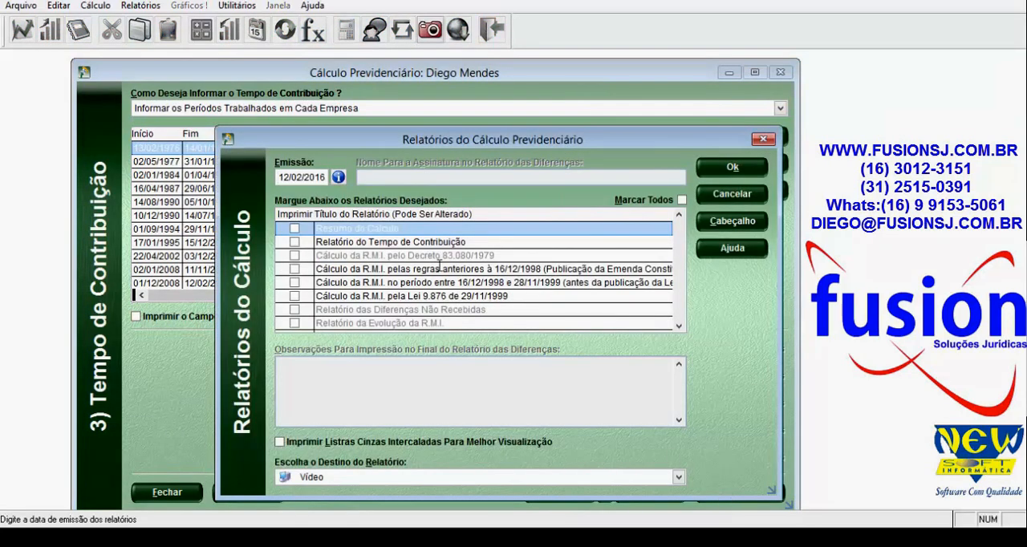
pyautogui.moveTo(477, 241); pyautogui.dragTo(322, 241)
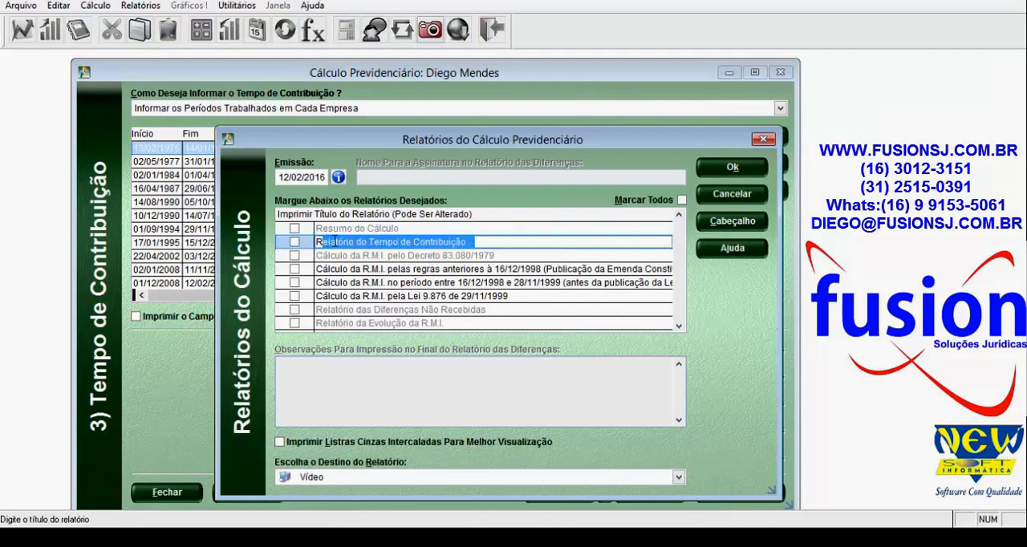
pyautogui.press('Return')
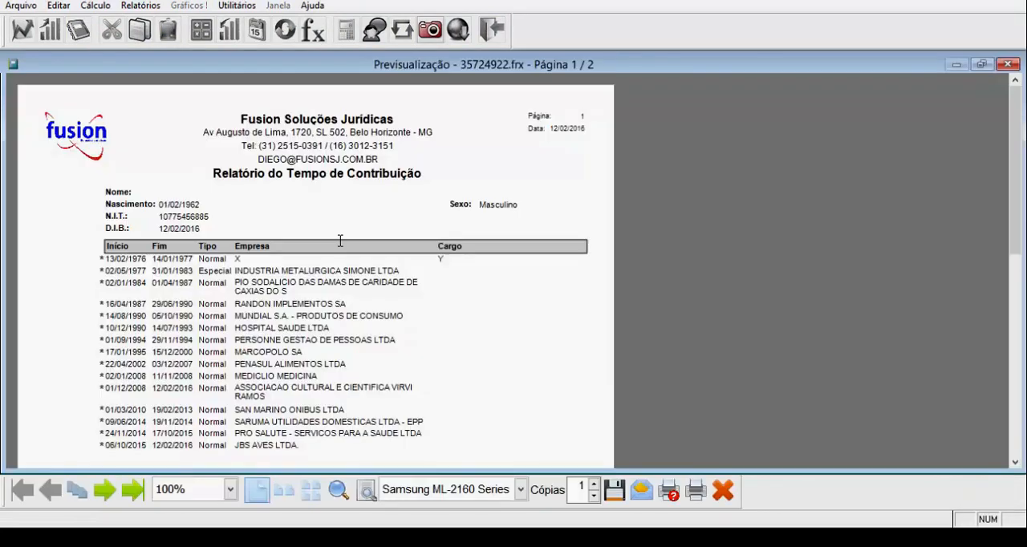
pyautogui.click(213, 490)
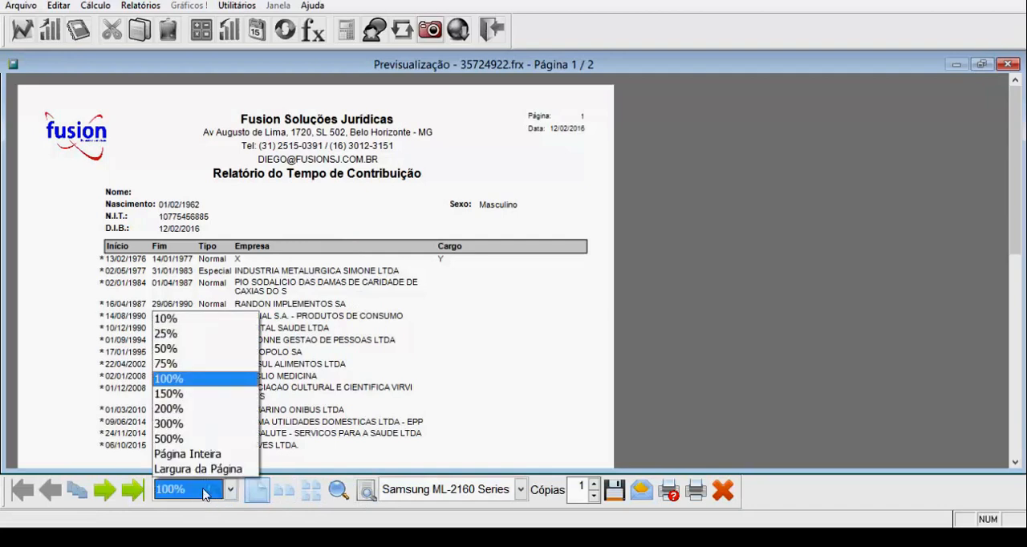
pyautogui.click(184, 395)
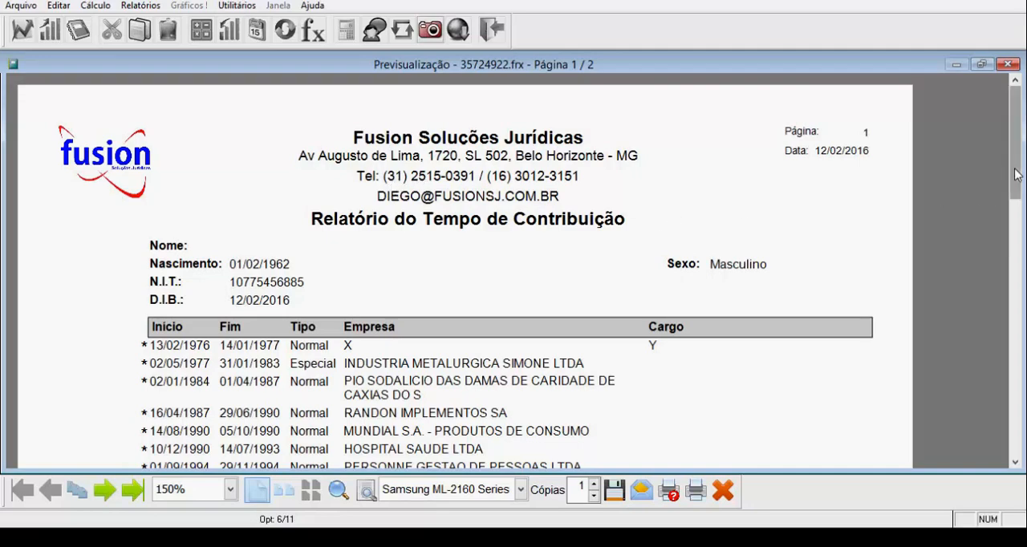
# Examine the report's considered periods, totals, Resumo, Idade, Regra 85/95 and Carência sections, and the file formats available for saving it.
pyautogui.moveTo(1016, 171); pyautogui.dragTo(1021, 338)
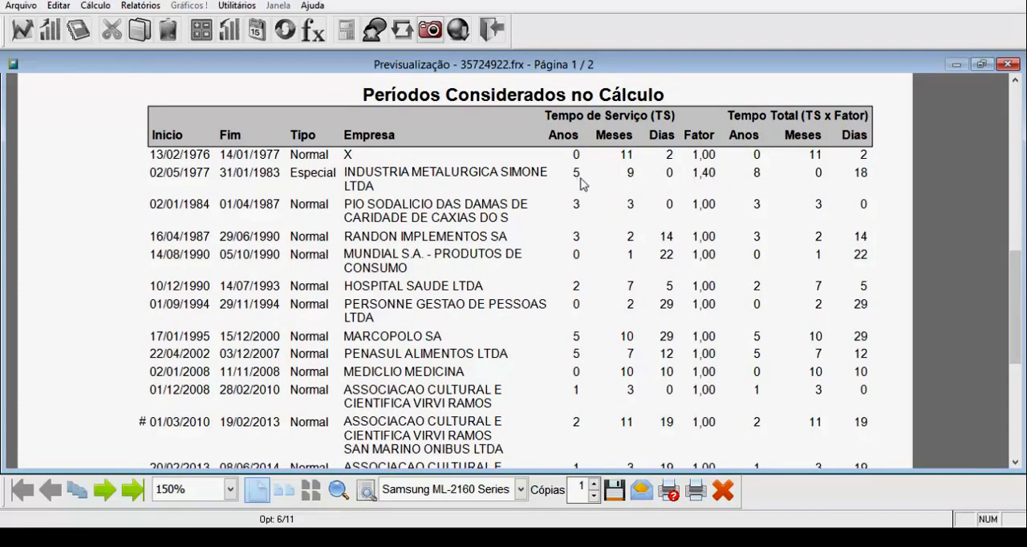
pyautogui.moveTo(1013, 275); pyautogui.dragTo(1013, 374)
pyautogui.click(104, 491)
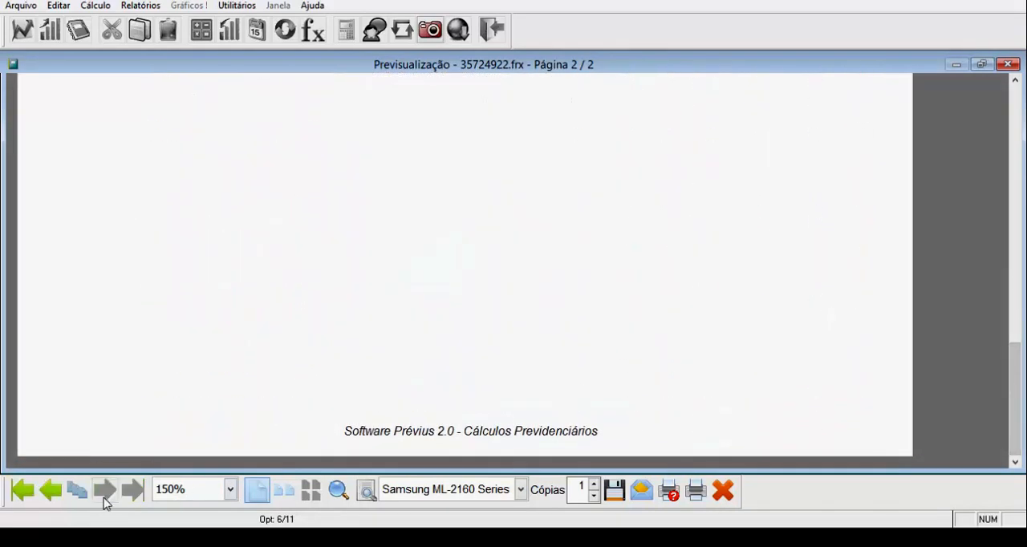
pyautogui.moveTo(1013, 397); pyautogui.dragTo(1012, 170)
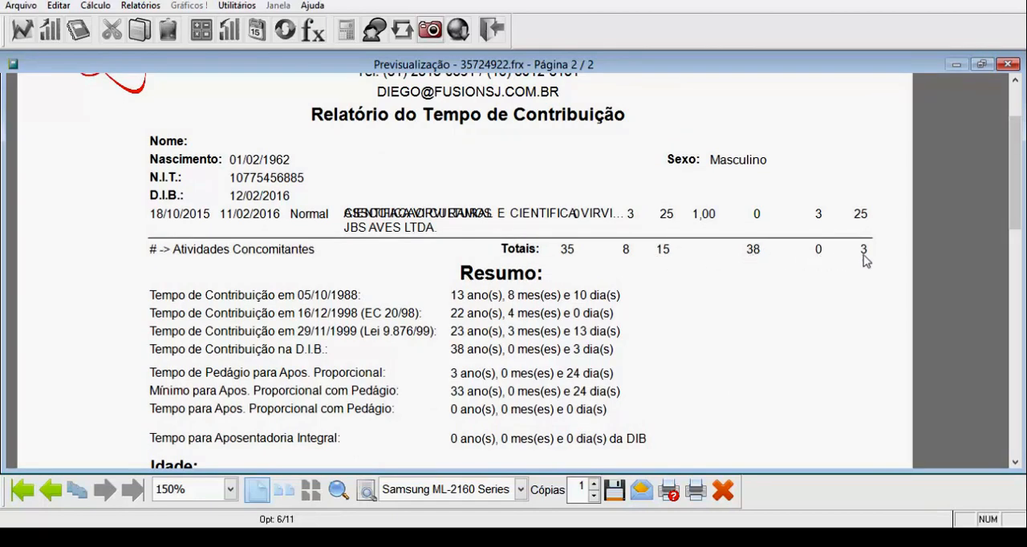
pyautogui.moveTo(1013, 150); pyautogui.dragTo(1010, 200)
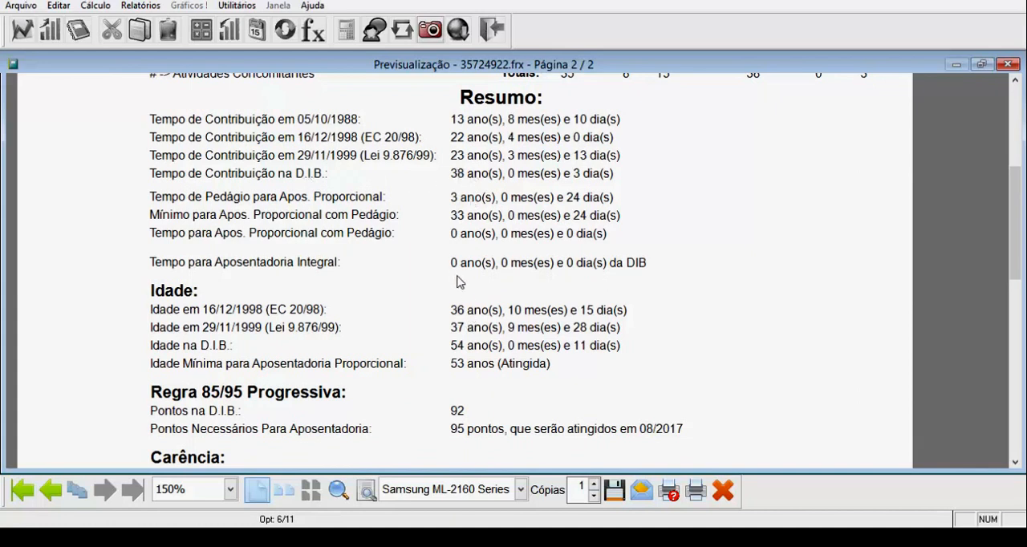
pyautogui.moveTo(1006, 221); pyautogui.dragTo(1005, 266)
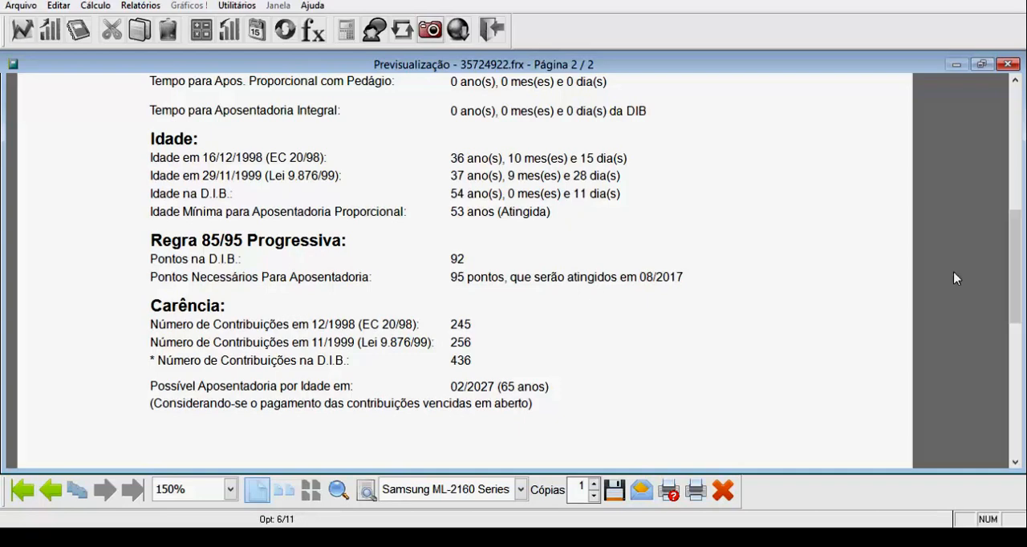
pyautogui.moveTo(1020, 263); pyautogui.dragTo(984, 146)
pyautogui.click(614, 490)
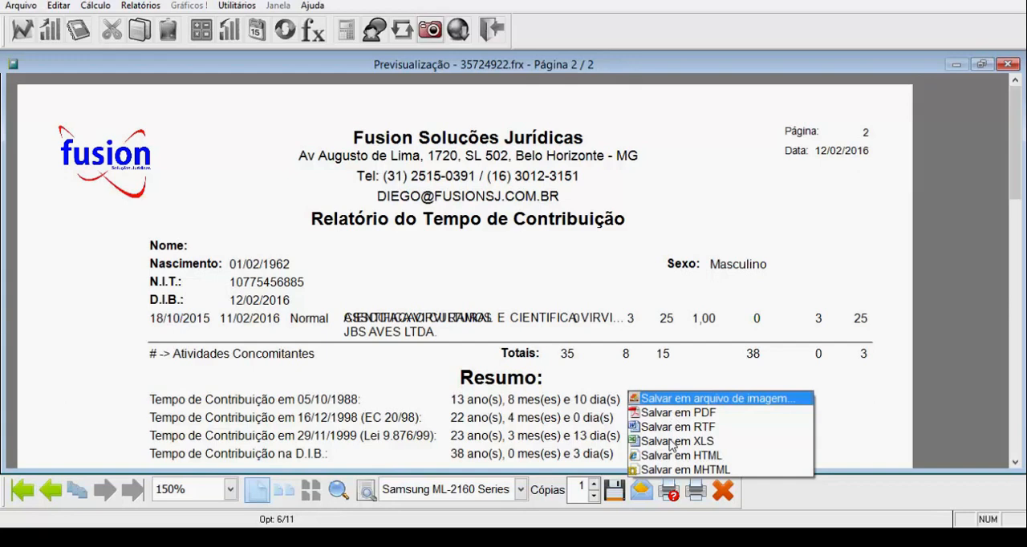
pyautogui.click(875, 439)
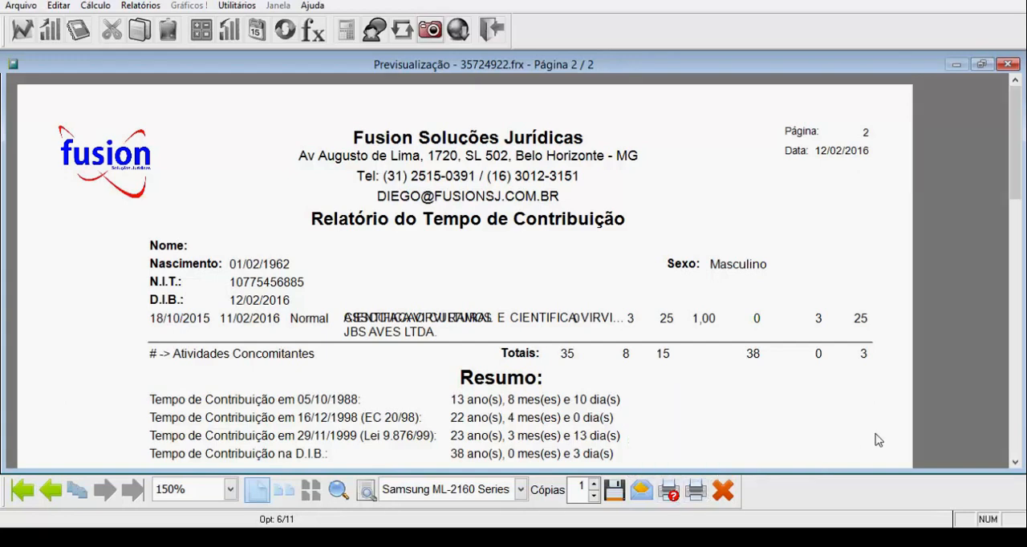
# Close the report preview and the report selection window, and advance to the Salários de Contribuição stage.
pyautogui.click(731, 496)
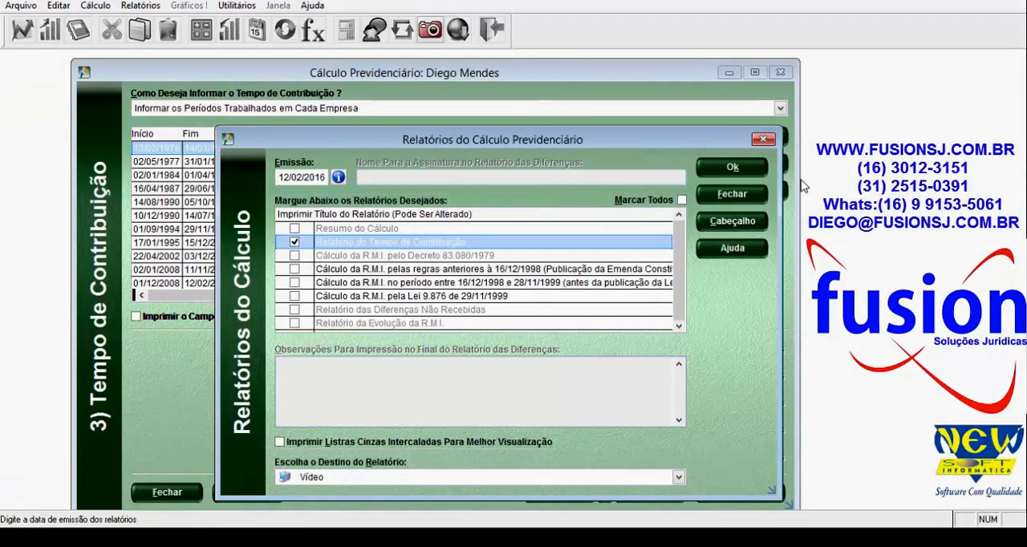
pyautogui.click(764, 138)
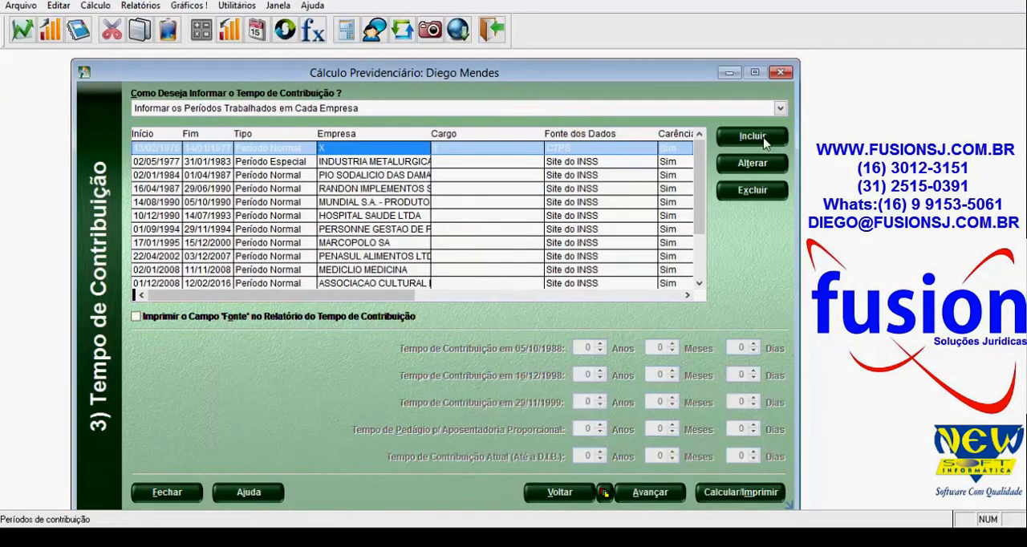
pyautogui.click(650, 499)
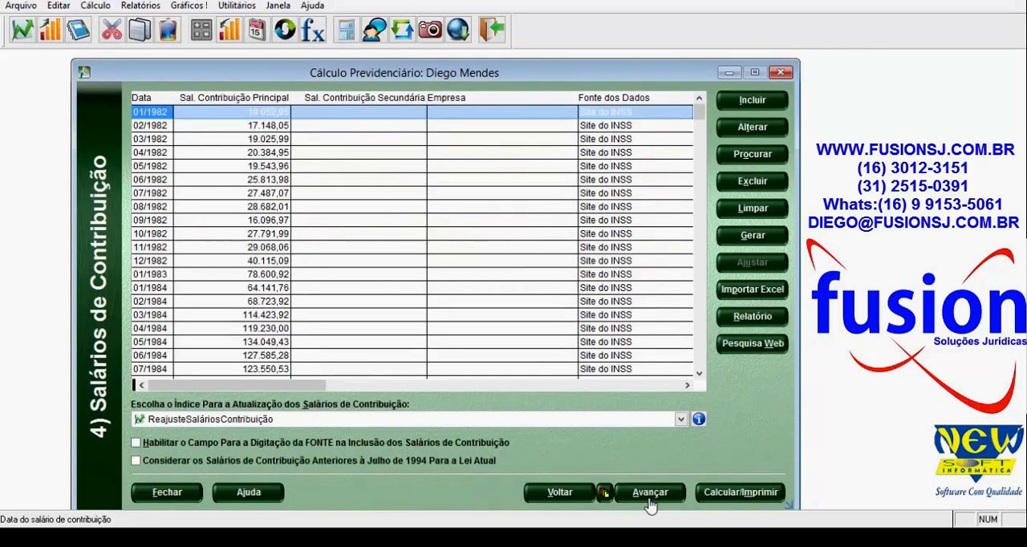
# Examine the imported monthly contribution salaries from 01/1982 through the last entry in 12/2015.
pyautogui.click(230, 113)
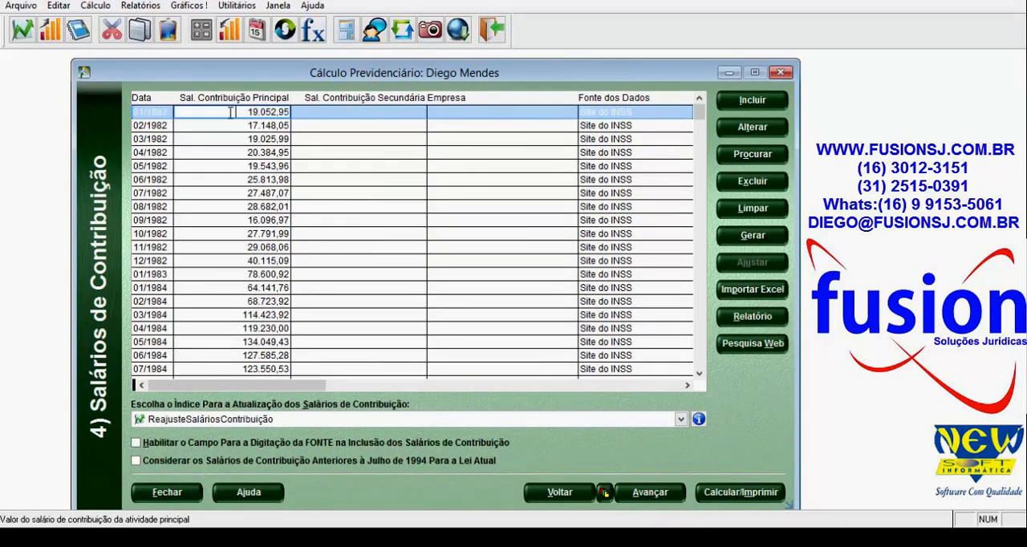
pyautogui.press('Down')
pyautogui.press('Down')
pyautogui.press('Down')
pyautogui.press('Down')
pyautogui.press('Down')
pyautogui.press('Down')
pyautogui.press('Down')
pyautogui.press('Down')
pyautogui.press('Down')
pyautogui.press('Down')
pyautogui.press('Down')
pyautogui.press('Down')
pyautogui.press('Down')
pyautogui.press('Down')
pyautogui.press('Down')
pyautogui.press('Down')
pyautogui.press('Down')
pyautogui.press('Down')
pyautogui.press('Down')
pyautogui.press('Down')
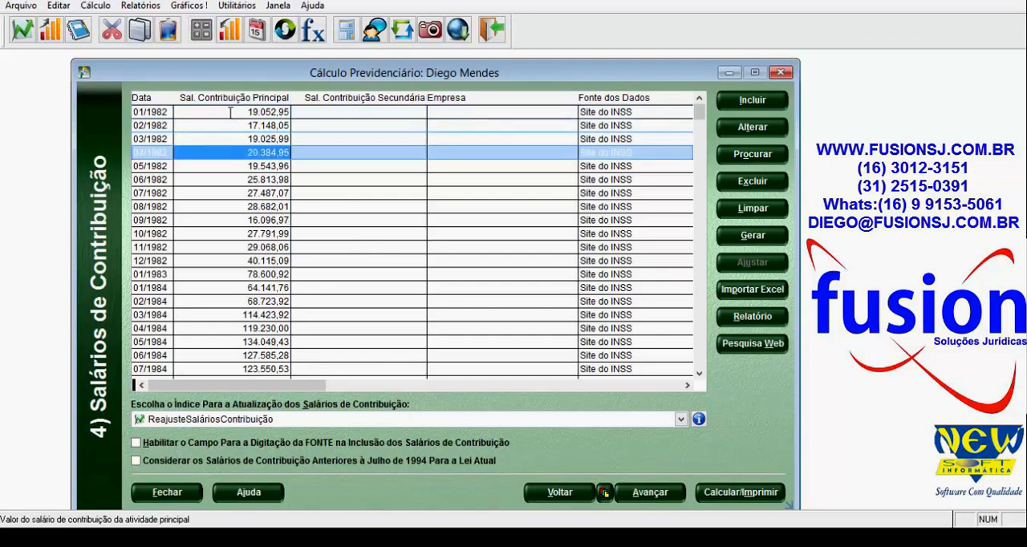
pyautogui.press('Down')
pyautogui.press('Down')
pyautogui.press('Down')
pyautogui.press('Down')
pyautogui.press('Down')
pyautogui.press('Down')
pyautogui.press('Down')
pyautogui.press('Down')
pyautogui.press('Down')
pyautogui.press('Down')
pyautogui.press('Down')
pyautogui.press('Down')
pyautogui.press('Down')
pyautogui.press('Down')
pyautogui.press('Down')
pyautogui.press('Down')
pyautogui.press('Down')
pyautogui.press('Down')
pyautogui.press('Down')
pyautogui.press('Down')
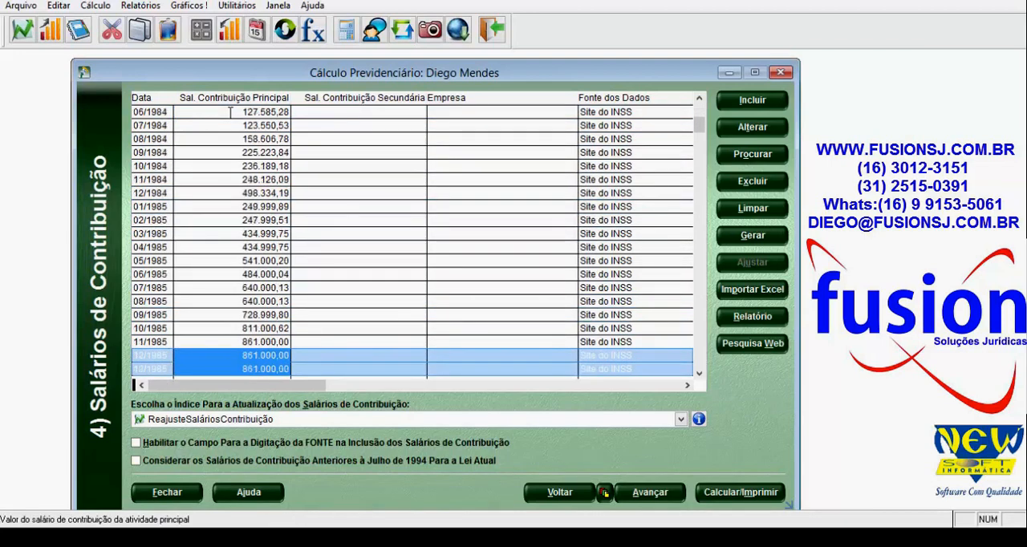
pyautogui.press('Down')
pyautogui.press('Down')
pyautogui.press('Down')
pyautogui.press('Down')
pyautogui.press('Down')
pyautogui.press('Down')
pyautogui.press('Down')
pyautogui.press('Down')
pyautogui.press('Down')
pyautogui.press('Down')
pyautogui.press('Down')
pyautogui.press('Down')
pyautogui.press('Down')
pyautogui.press('Down')
pyautogui.press('Down')
pyautogui.press('Down')
pyautogui.press('Down')
pyautogui.press('Down')
pyautogui.press('Down')
pyautogui.press('Down')
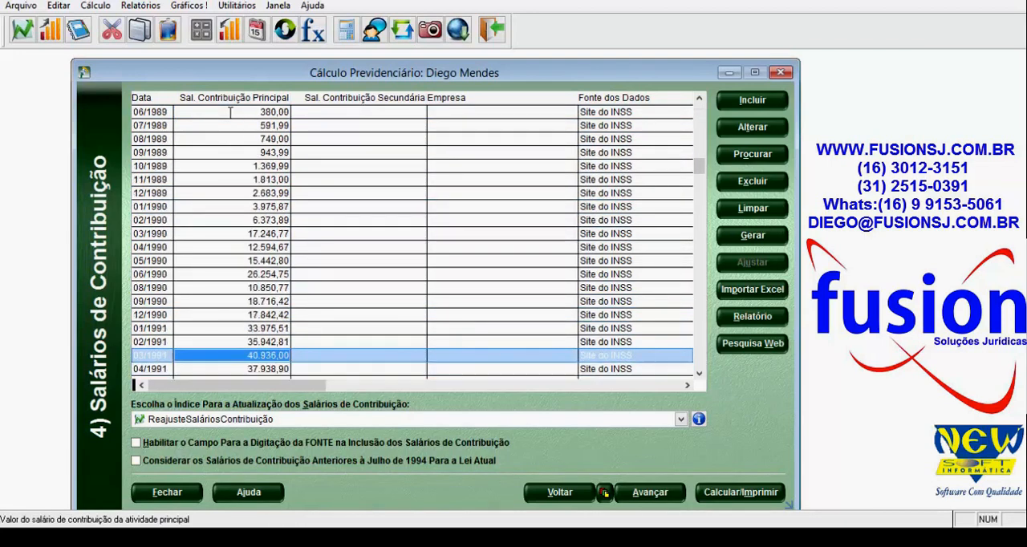
pyautogui.press('Down')
pyautogui.press('Down')
pyautogui.press('Down')
pyautogui.press('Down')
pyautogui.press('Down')
pyautogui.press('Down')
pyautogui.press('Down')
pyautogui.press('Down')
pyautogui.press('Down')
pyautogui.press('Down')
pyautogui.press('Down')
pyautogui.press('Down')
pyautogui.press('Down')
pyautogui.press('Down')
pyautogui.press('Down')
pyautogui.press('Down')
pyautogui.press('Down')
pyautogui.press('Down')
pyautogui.press('Down')
pyautogui.press('Down')
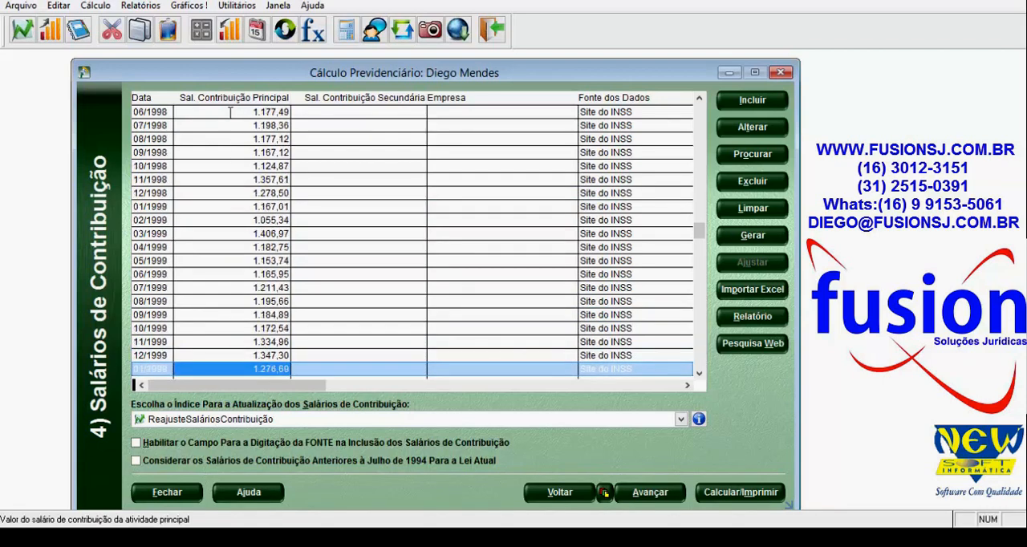
pyautogui.press('Down')
pyautogui.press('Down')
pyautogui.press('Down')
pyautogui.press('Down')
pyautogui.press('Down')
pyautogui.press('Down')
pyautogui.press('Down')
pyautogui.press('Down')
pyautogui.press('Down')
pyautogui.press('Down')
pyautogui.press('Down')
pyautogui.press('Down')
pyautogui.press('Down')
pyautogui.press('Down')
pyautogui.press('Down')
pyautogui.press('Down')
pyautogui.press('Down')
pyautogui.press('Down')
pyautogui.press('Down')
pyautogui.press('Down')
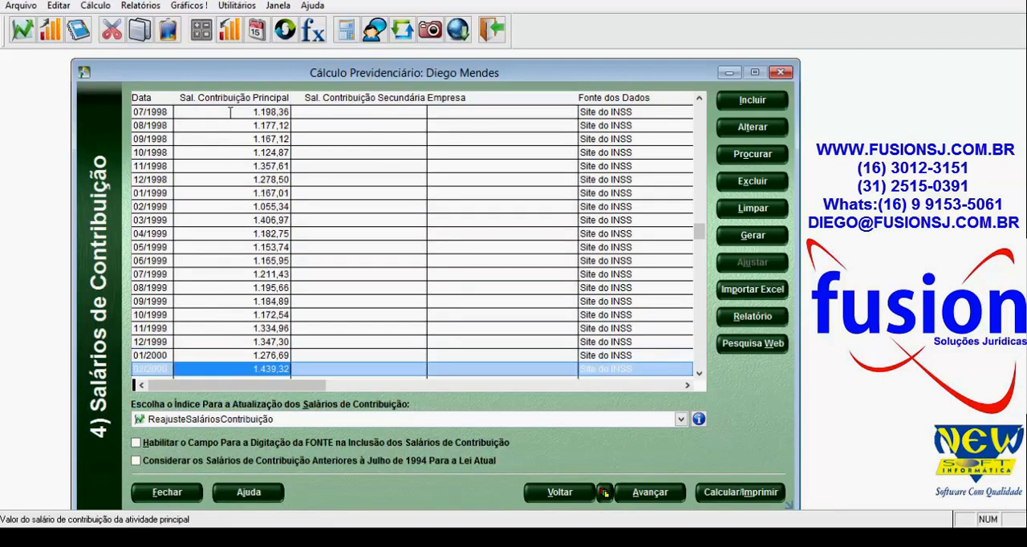
pyautogui.press('Down')
pyautogui.press('Down')
pyautogui.press('Down')
pyautogui.press('Down')
pyautogui.press('Down')
pyautogui.press('Down')
pyautogui.press('Down')
pyautogui.press('Down')
pyautogui.press('Down')
pyautogui.press('Down')
pyautogui.press('Down')
pyautogui.press('Down')
pyautogui.press('Down')
pyautogui.press('Down')
pyautogui.press('Down')
pyautogui.press('Down')
pyautogui.press('Down')
pyautogui.press('Down')
pyautogui.press('Down')
pyautogui.press('Down')
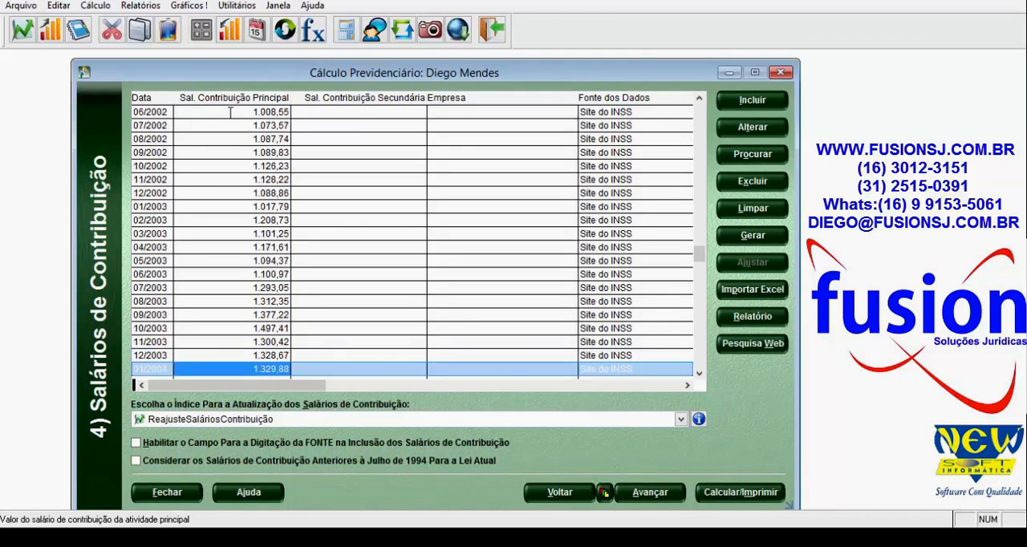
pyautogui.press('Down')
pyautogui.press('Down')
pyautogui.press('Down')
pyautogui.press('Down')
pyautogui.press('Down')
pyautogui.press('Down')
pyautogui.press('Down')
pyautogui.press('Down')
pyautogui.press('Down')
pyautogui.press('Down')
pyautogui.press('Down')
pyautogui.press('Down')
pyautogui.press('Down')
pyautogui.press('Down')
pyautogui.press('Down')
pyautogui.press('Down')
pyautogui.press('Down')
pyautogui.press('Down')
pyautogui.press('Down')
pyautogui.press('Down')
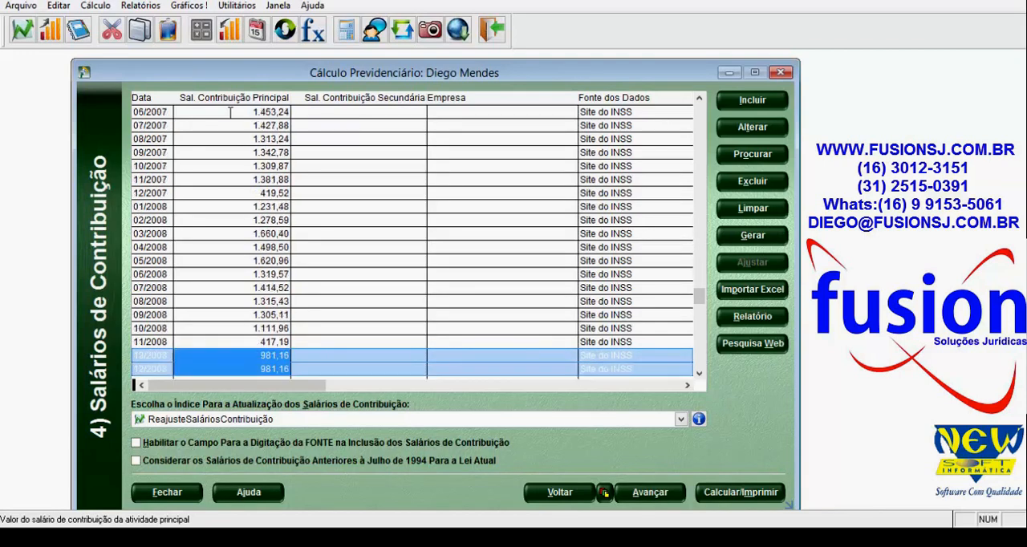
pyautogui.press('Down')
pyautogui.press('Down')
pyautogui.press('Down')
pyautogui.press('Down')
pyautogui.press('Down')
pyautogui.press('Down')
pyautogui.press('Down')
pyautogui.press('Down')
pyautogui.press('Down')
pyautogui.press('Down')
pyautogui.press('Down')
pyautogui.press('Down')
pyautogui.press('Down')
pyautogui.press('Down')
pyautogui.press('Down')
pyautogui.press('Down')
pyautogui.press('Down')
pyautogui.press('Down')
pyautogui.press('Down')
pyautogui.press('Down')
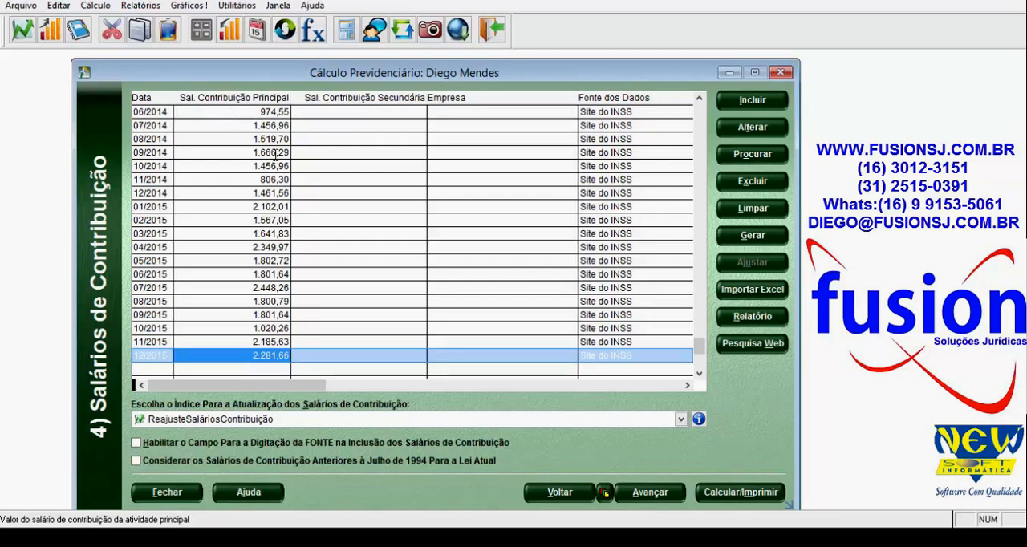
# Advance to the R.M.I. calculation options and read the hints on the 25% increase, the Buraco Negro correction and the number of dependents.
pyautogui.click(642, 497)
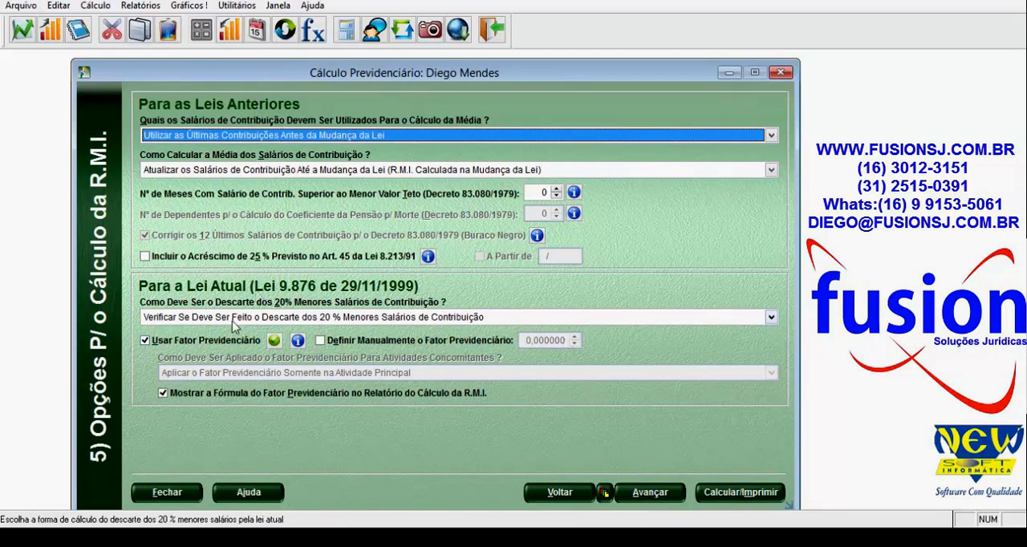
pyautogui.click(428, 257)
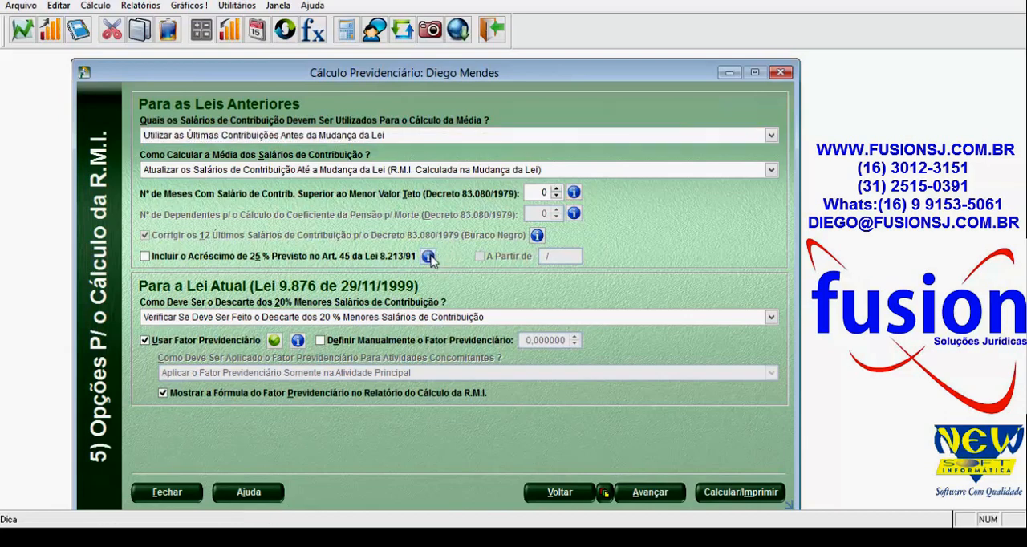
pyautogui.click(541, 387)
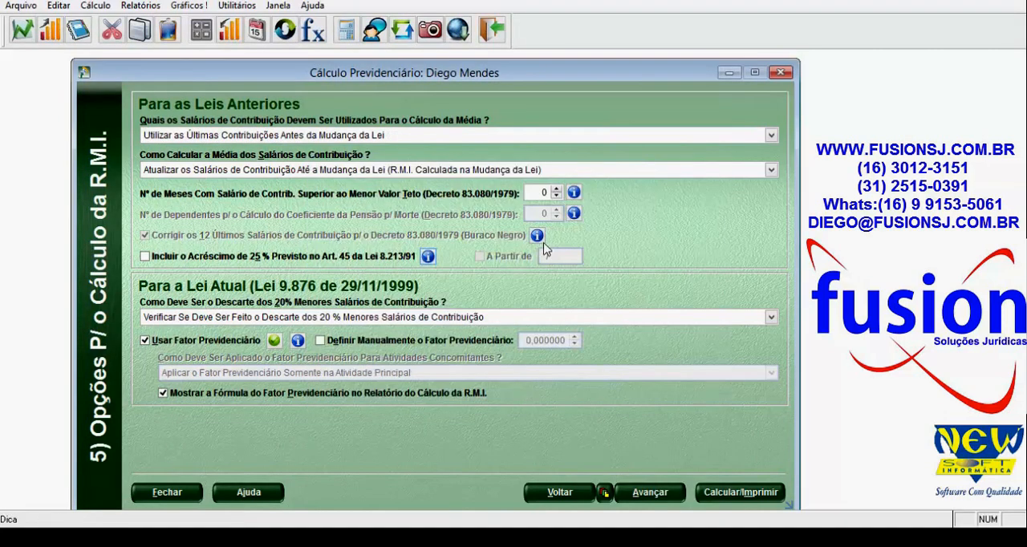
pyautogui.click(537, 237)
pyautogui.click(542, 362)
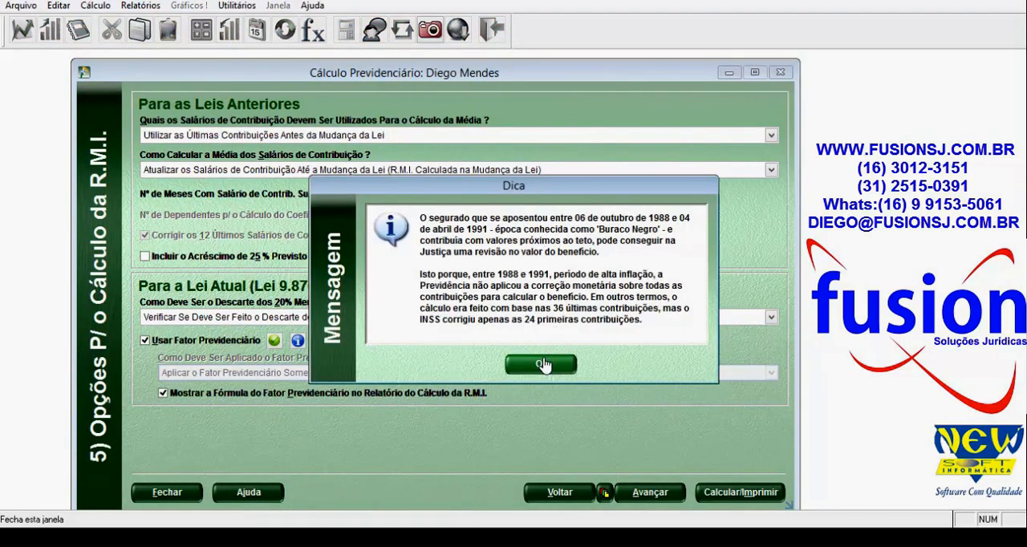
pyautogui.click(583, 216)
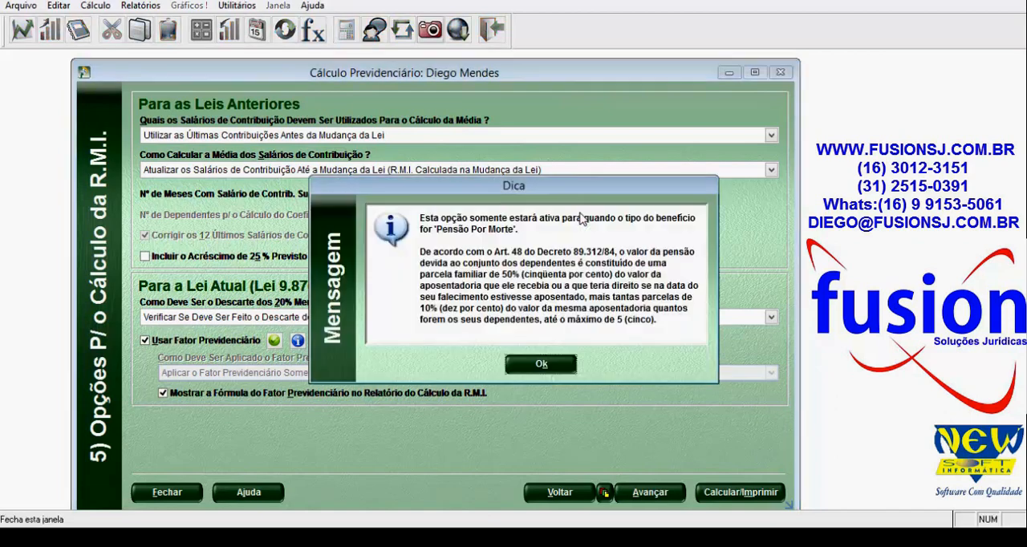
pyautogui.click(546, 366)
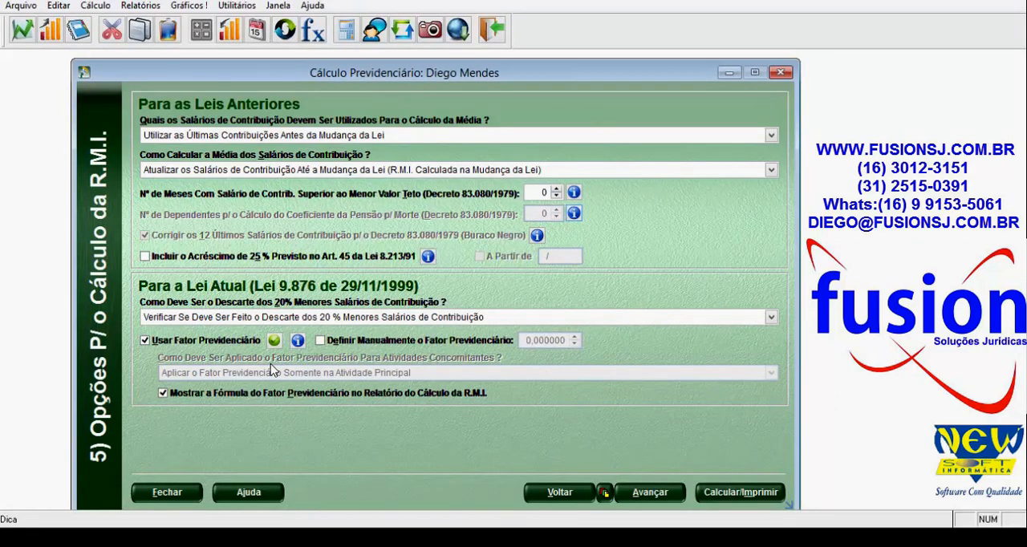
# Choose Verificar Se Deve Ser Feito o Descarte for the 20% lowest salaries and keep Usar Fator Previdenciário enabled.
pyautogui.click(303, 318)
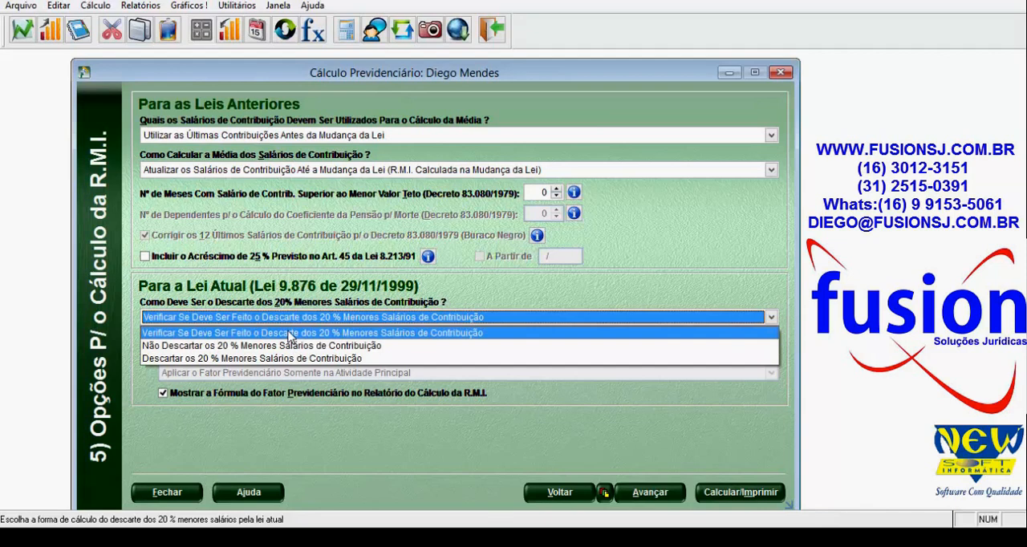
pyautogui.click(291, 337)
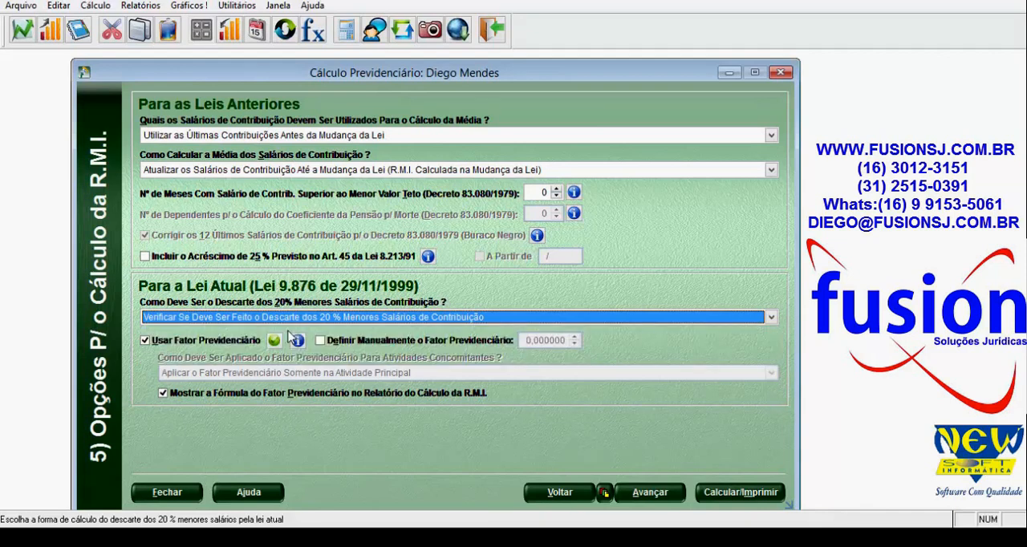
pyautogui.click(207, 343)
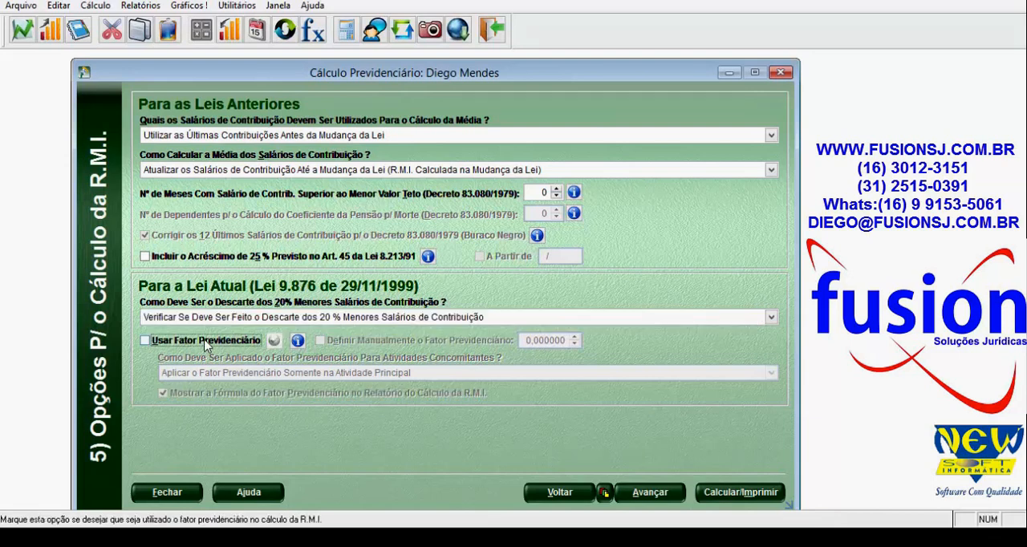
pyautogui.click(207, 341)
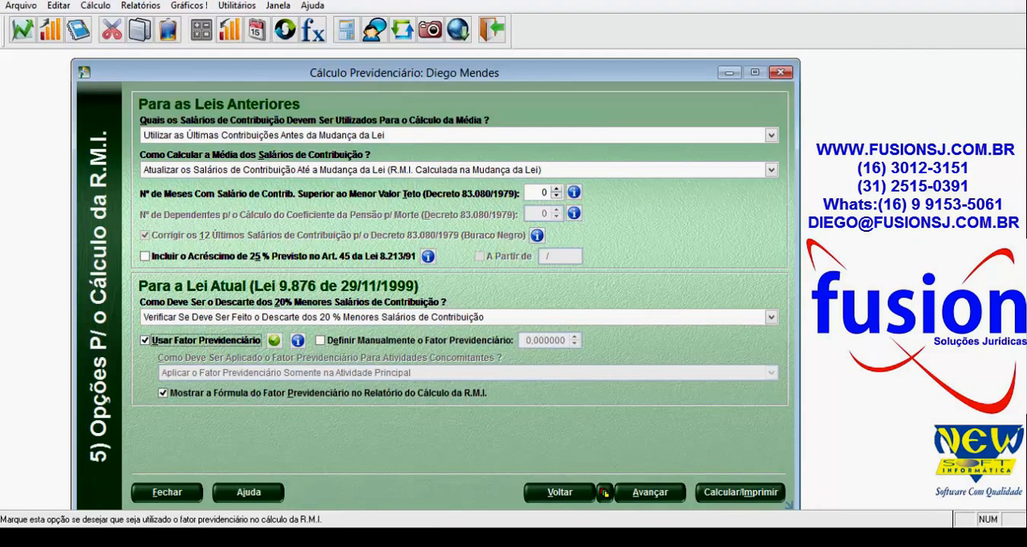
# Advance to Outras Opções P/ a R.M.I. and review the ceiling adjustment index choices, keeping Não Calcular o Índice de Reajuste do Teto.
pyautogui.click(652, 498)
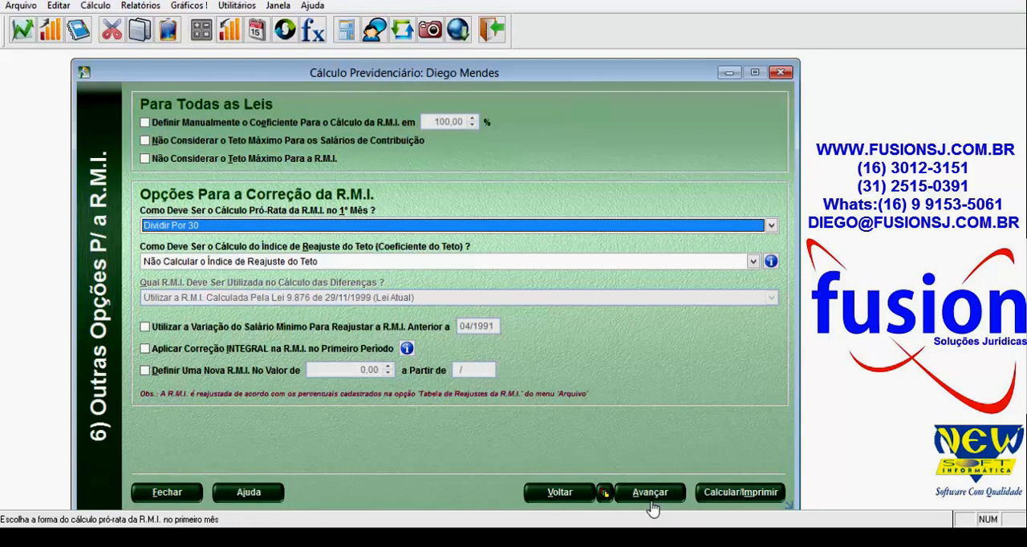
pyautogui.click(285, 267)
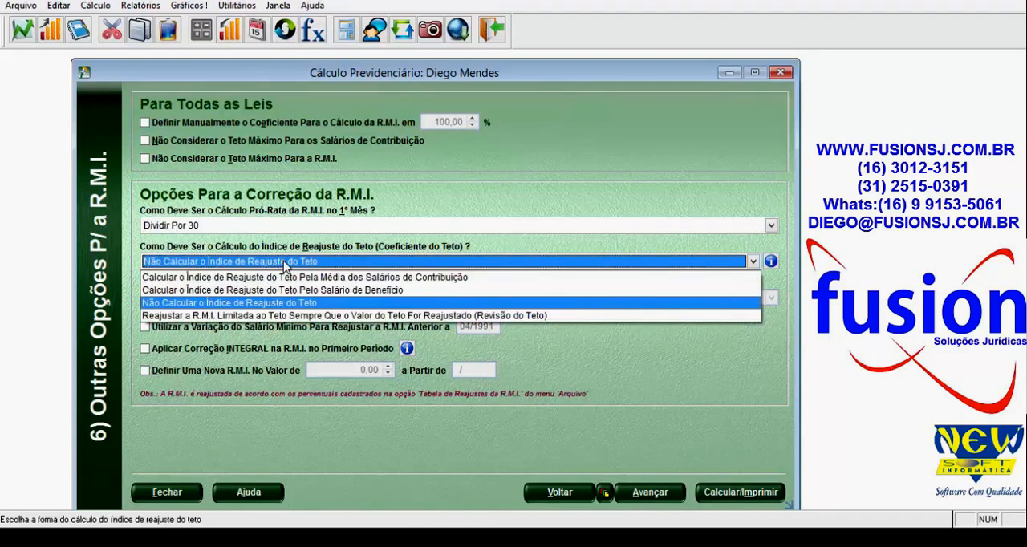
pyautogui.click(285, 266)
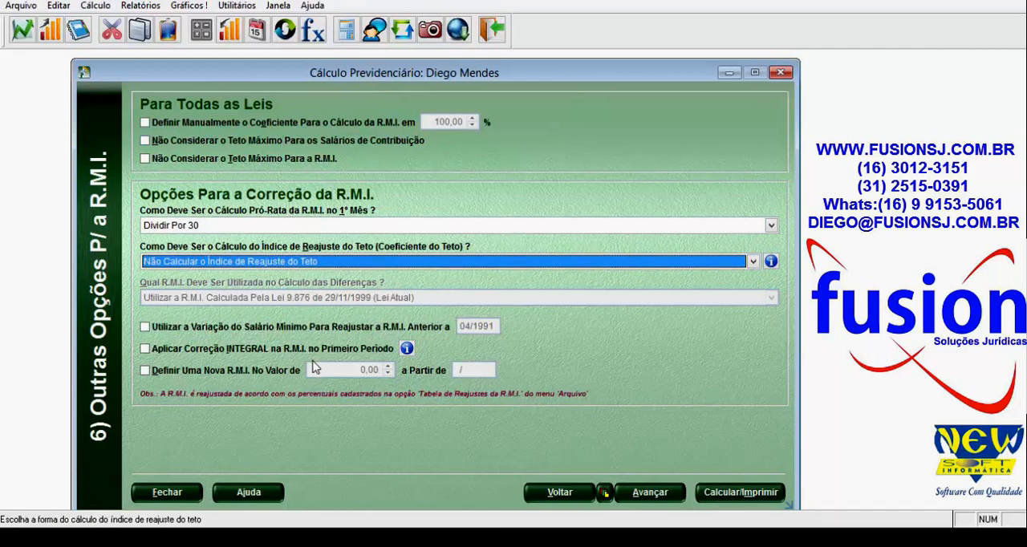
# Generate the Cálculo da R.M.I. pela Lei 9.876 de 29/11/1999 report as an on-screen preview and enlarge it to 150%.
pyautogui.click(739, 495)
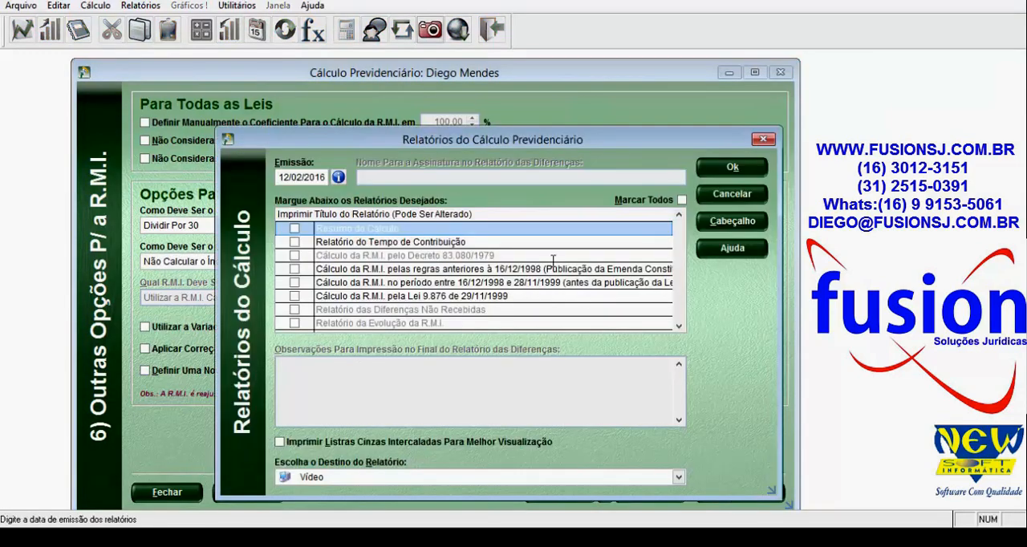
pyautogui.click(426, 241)
pyautogui.moveTo(426, 241); pyautogui.dragTo(546, 271)
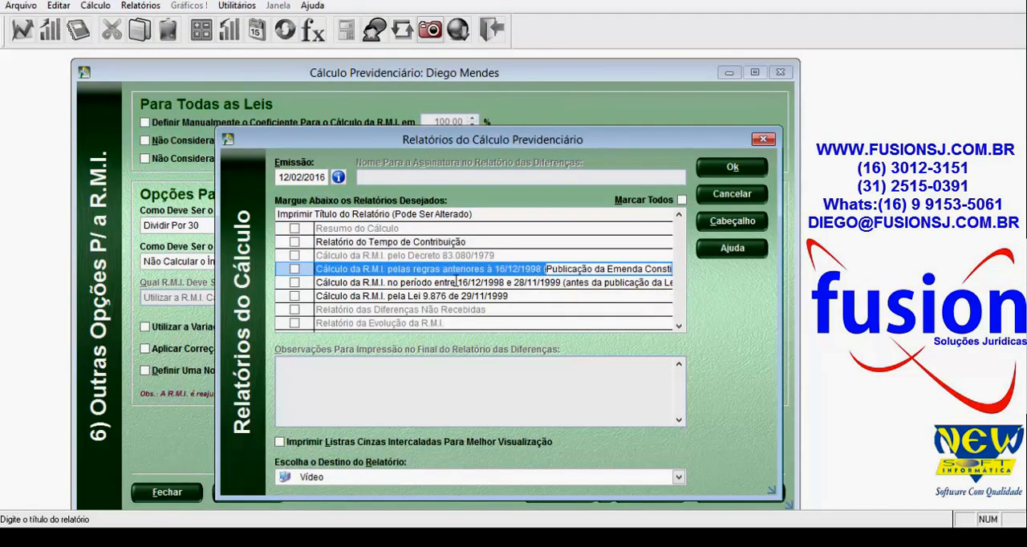
pyautogui.moveTo(456, 281); pyautogui.dragTo(344, 297)
pyautogui.click(381, 297)
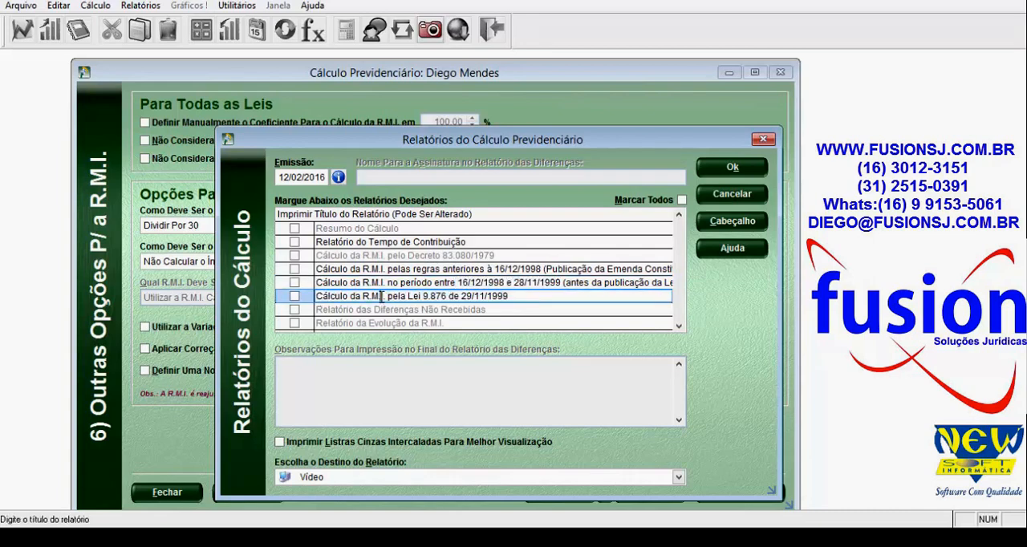
pyautogui.press('Return')
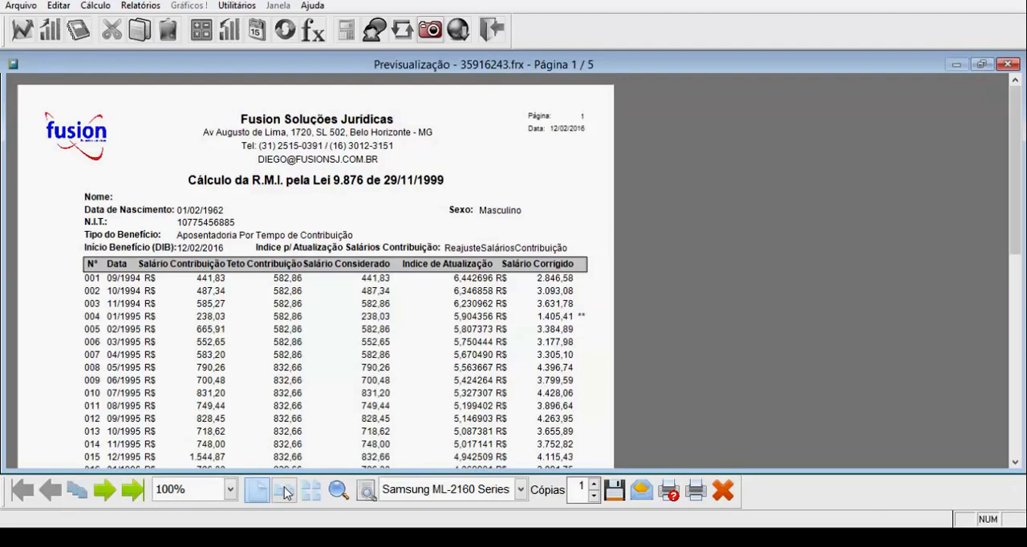
pyautogui.click(200, 491)
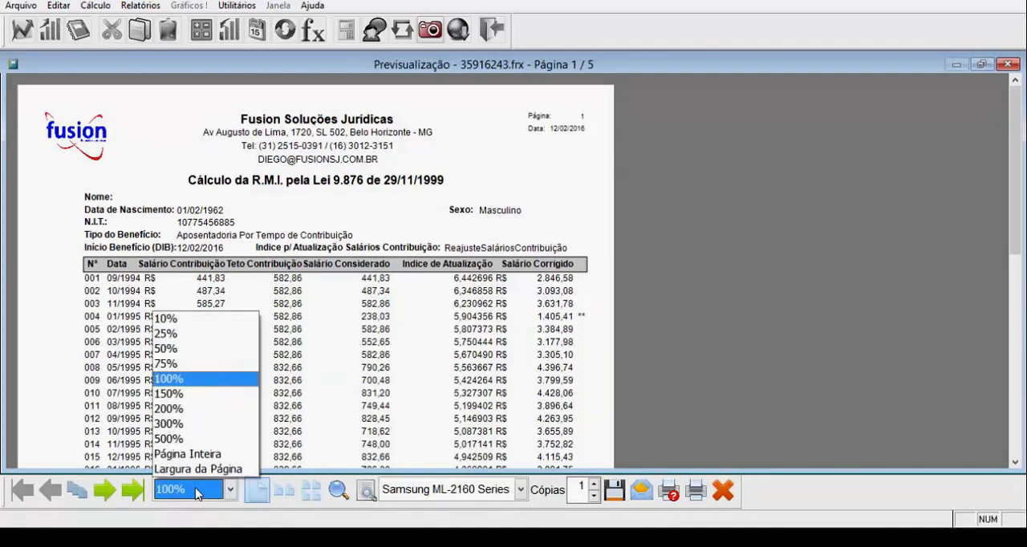
pyautogui.click(179, 395)
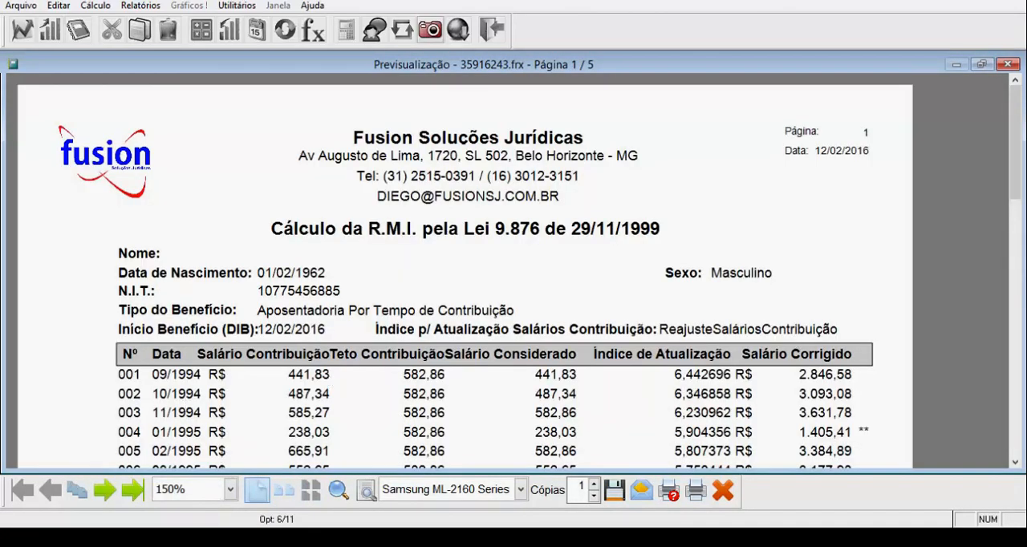
# Examine the report's corrected salaries and the final Cálculo da R.M.I. section on the last page, and close the preview.
pyautogui.moveTo(1024, 167); pyautogui.dragTo(987, 227)
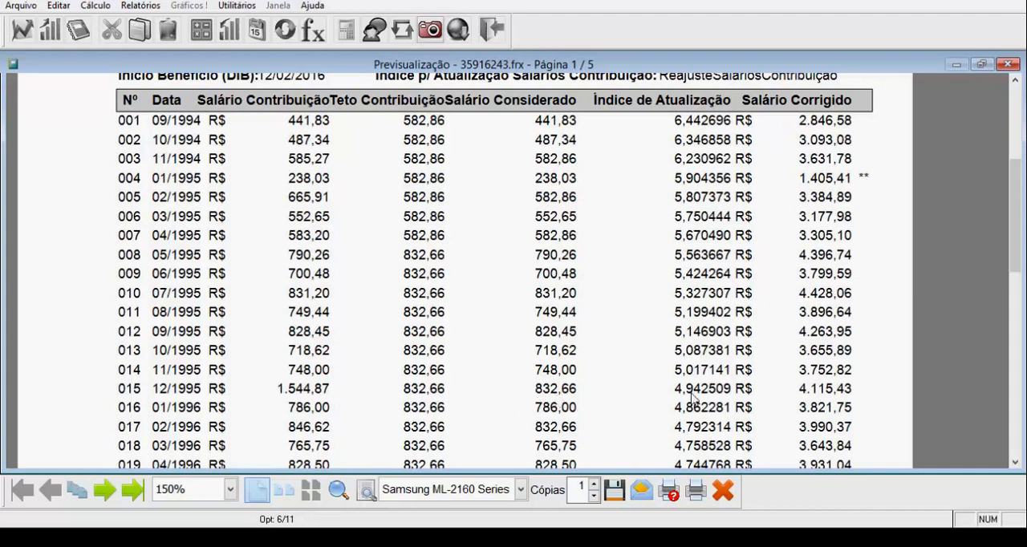
pyautogui.moveTo(1016, 255); pyautogui.dragTo(1016, 248)
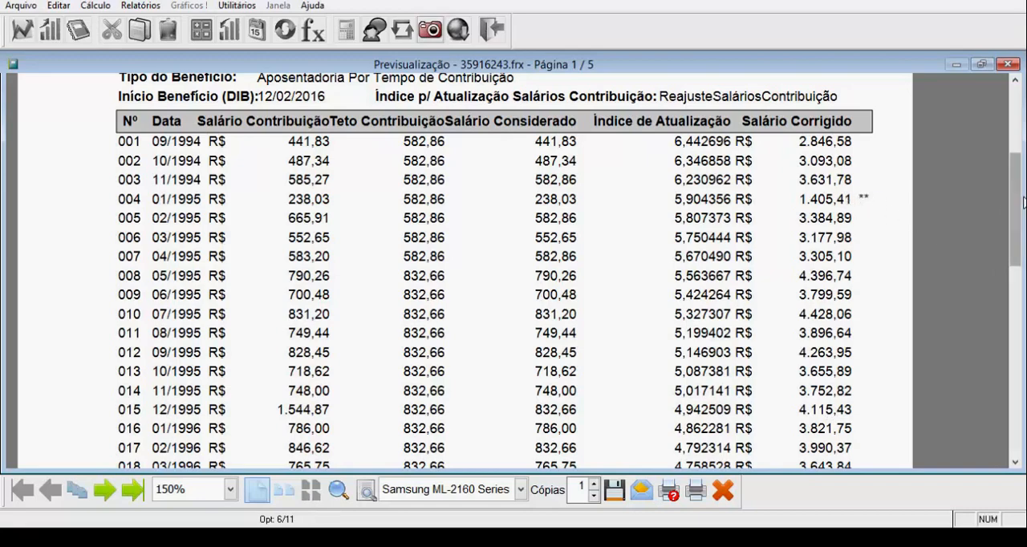
pyautogui.moveTo(1016, 203); pyautogui.dragTo(1015, 396)
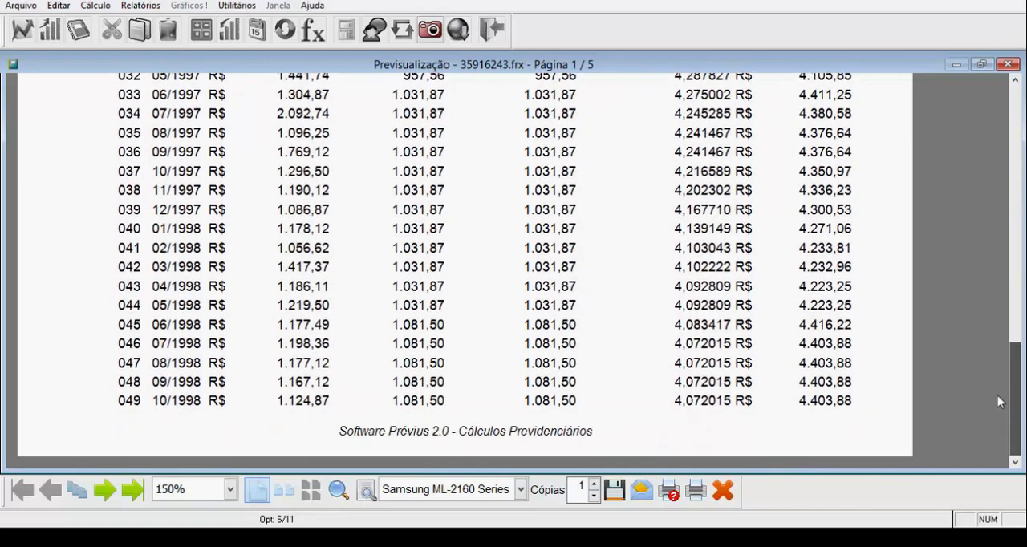
pyautogui.click(106, 490)
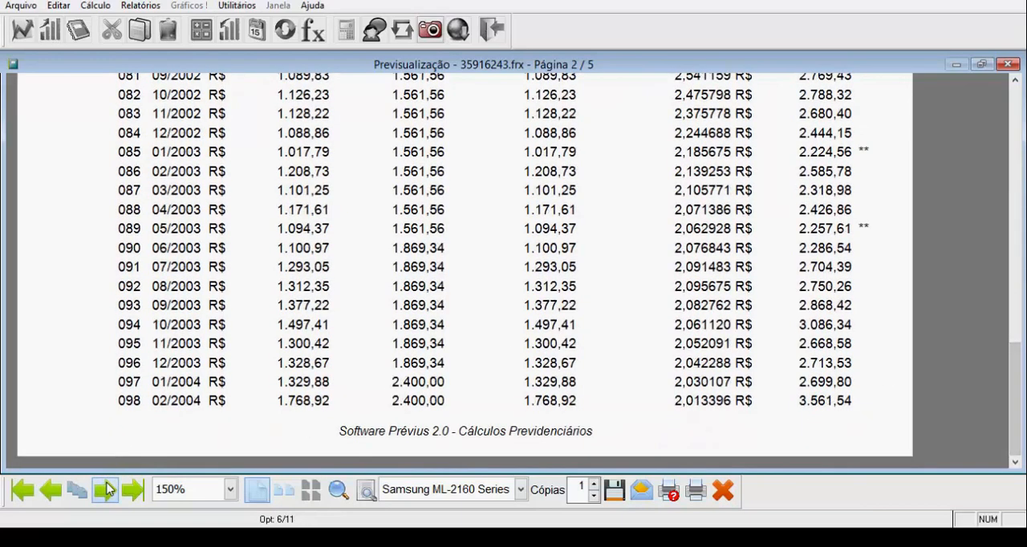
pyautogui.click(106, 489)
pyautogui.click(106, 490)
pyautogui.click(106, 490)
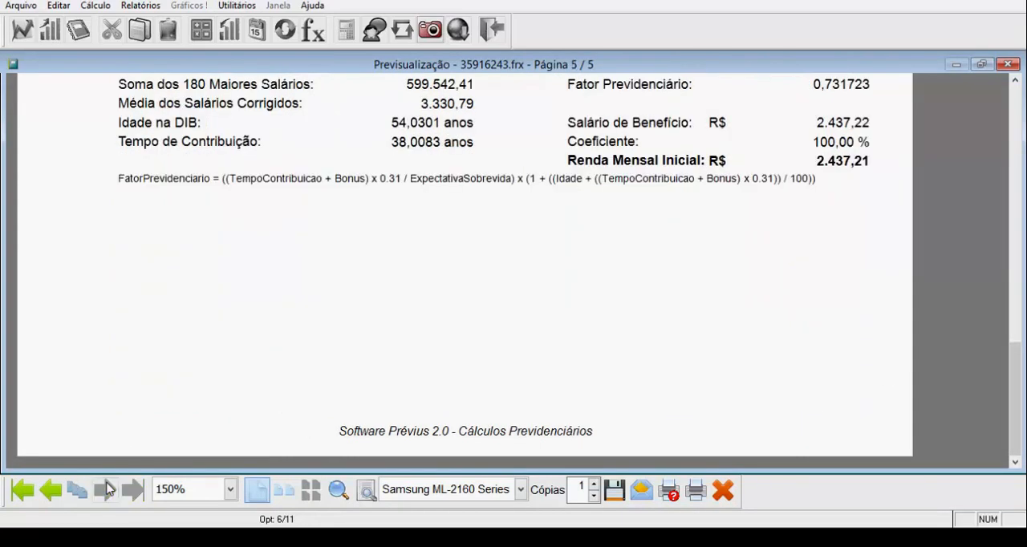
pyautogui.moveTo(1015, 413); pyautogui.dragTo(1010, 363)
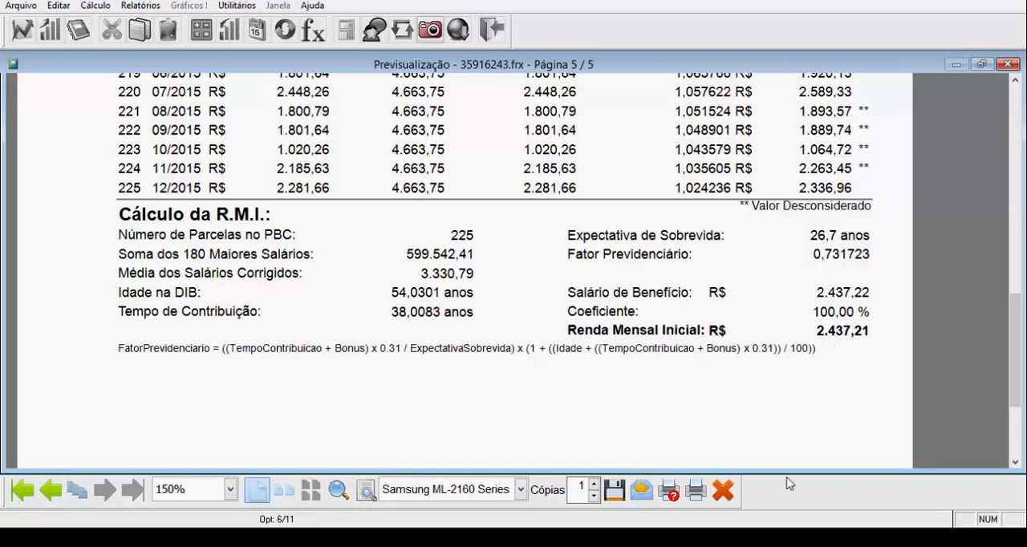
pyautogui.click(723, 491)
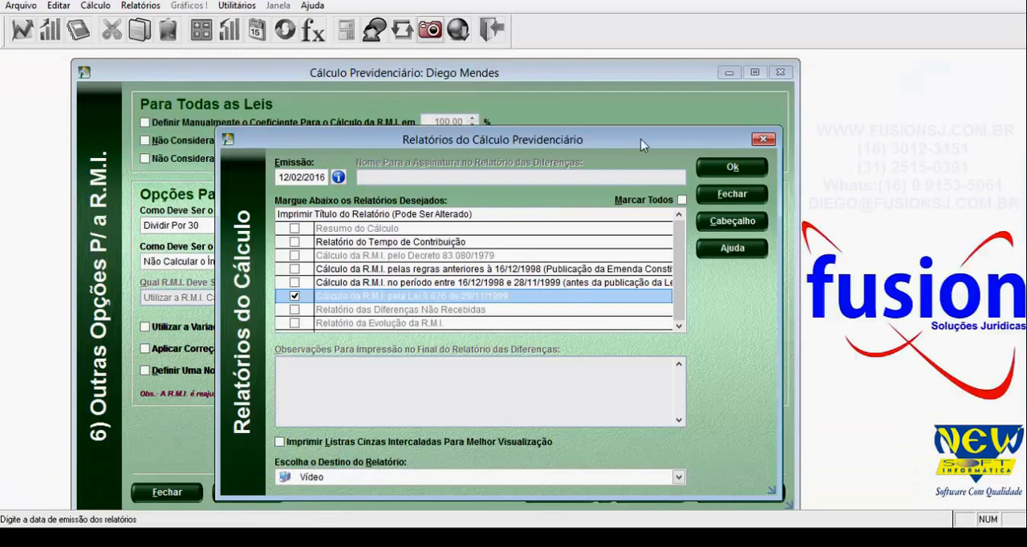
# Close the report selection and return to the list of calculations in Seleção do Cálculo.
pyautogui.click(761, 141)
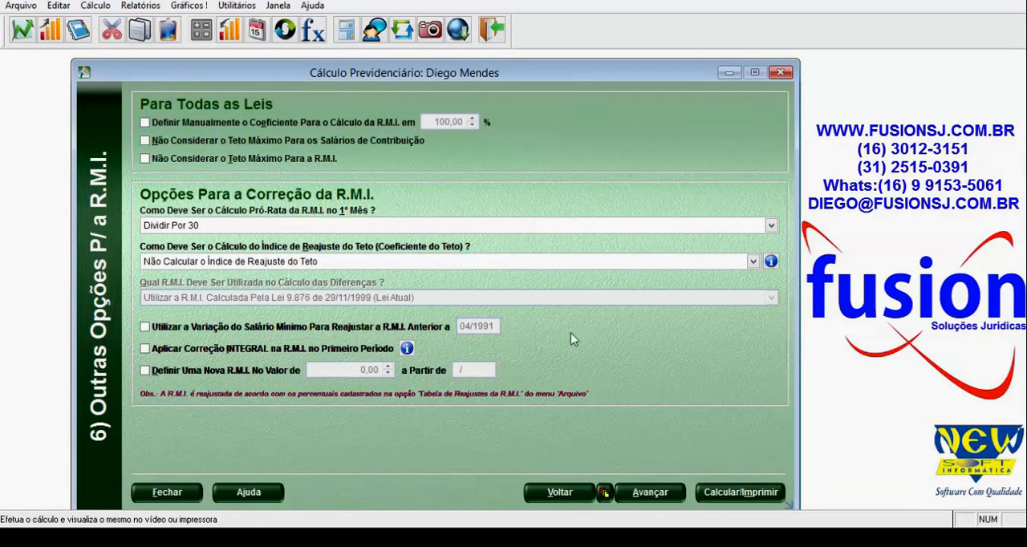
pyautogui.click(562, 493)
pyautogui.click(562, 493)
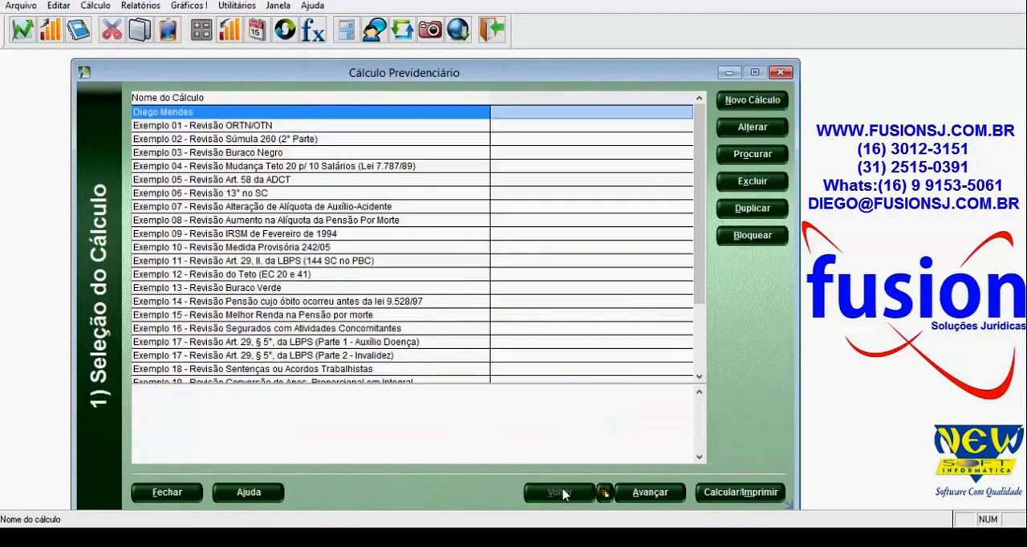
# Duplicate the claimant's calculation with all its data, naming the copy with the claimant's full name followed by "- 08/2017".
pyautogui.click(216, 113)
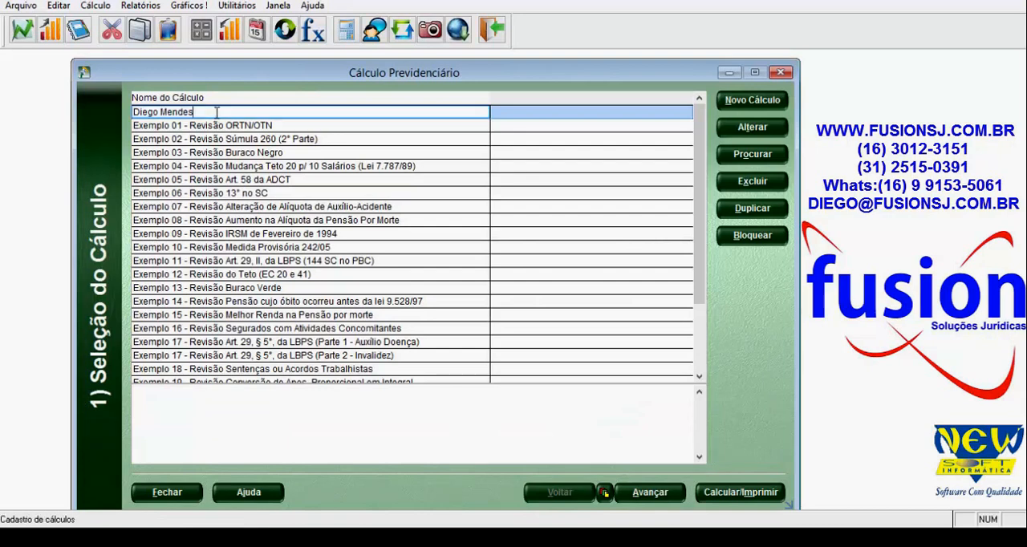
pyautogui.click(764, 212)
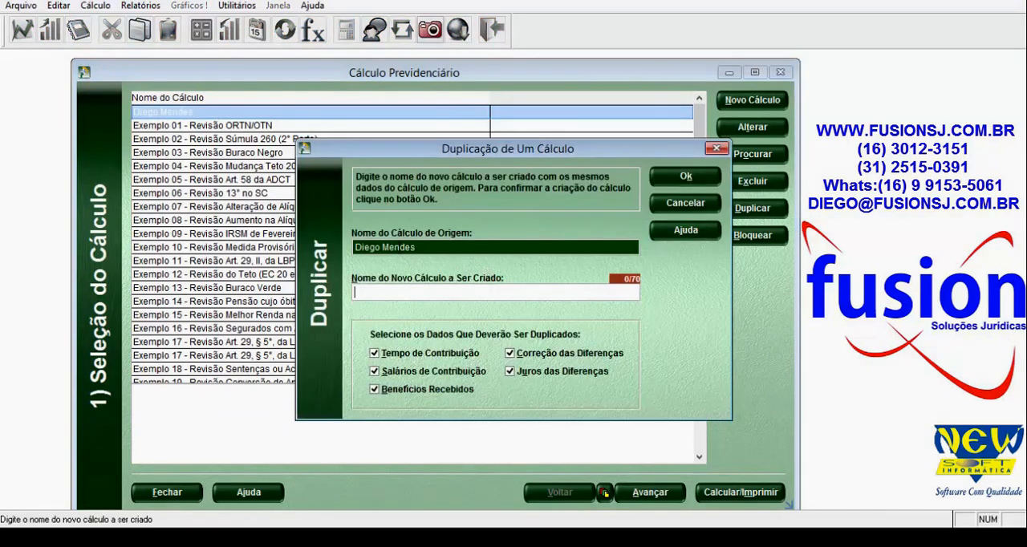
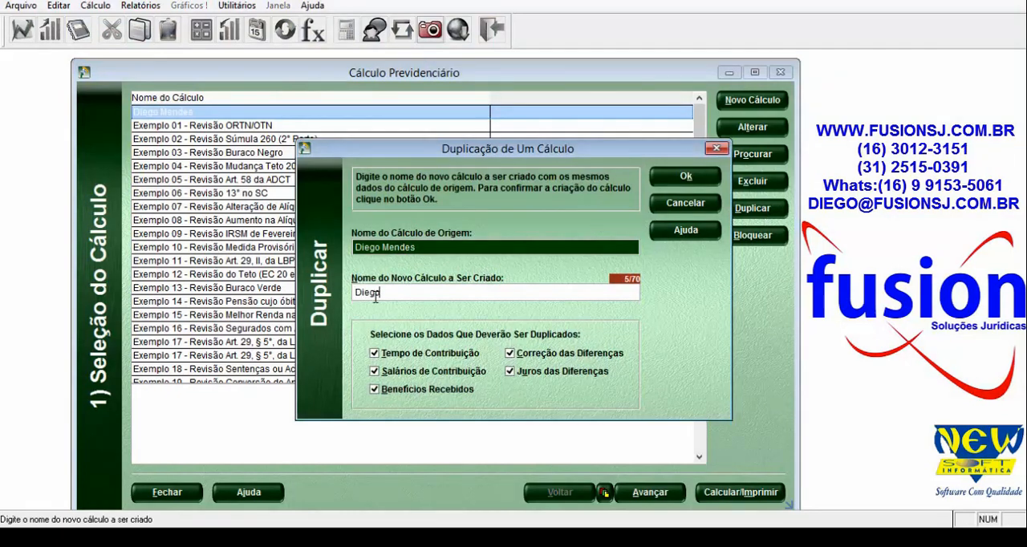
pyautogui.click(681, 179)
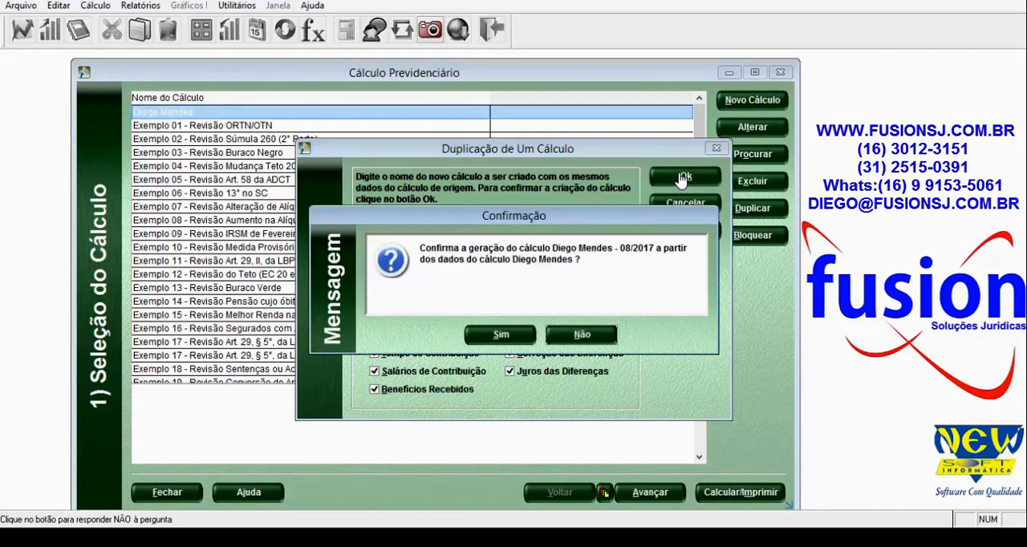
pyautogui.click(511, 340)
# Open the duplicated 08/2017 calculation at Dados Iniciais, keeping Calcular o Tempo de Contribuição e a R.M.I. as the calculation type.
pyautogui.click(215, 125)
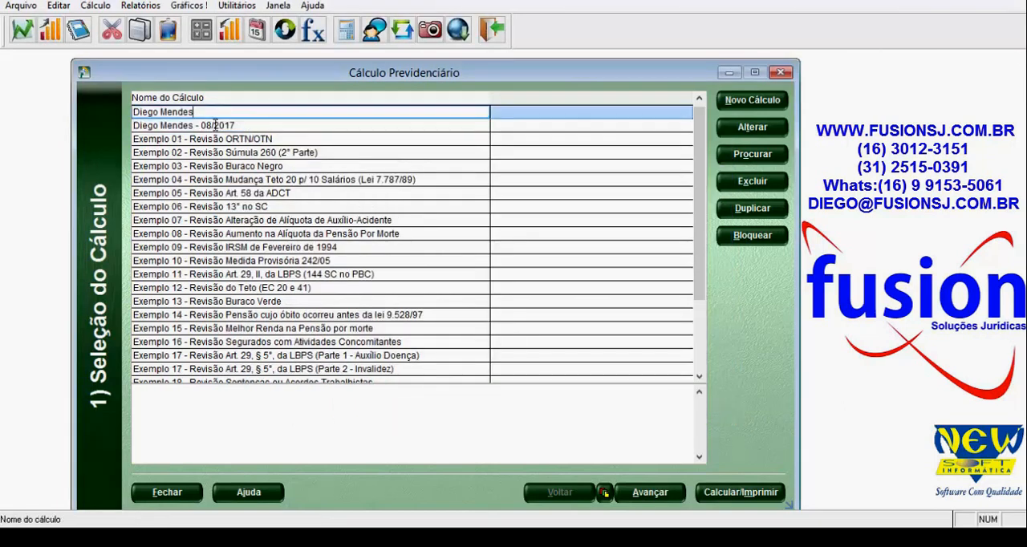
pyautogui.click(215, 111)
pyautogui.click(213, 125)
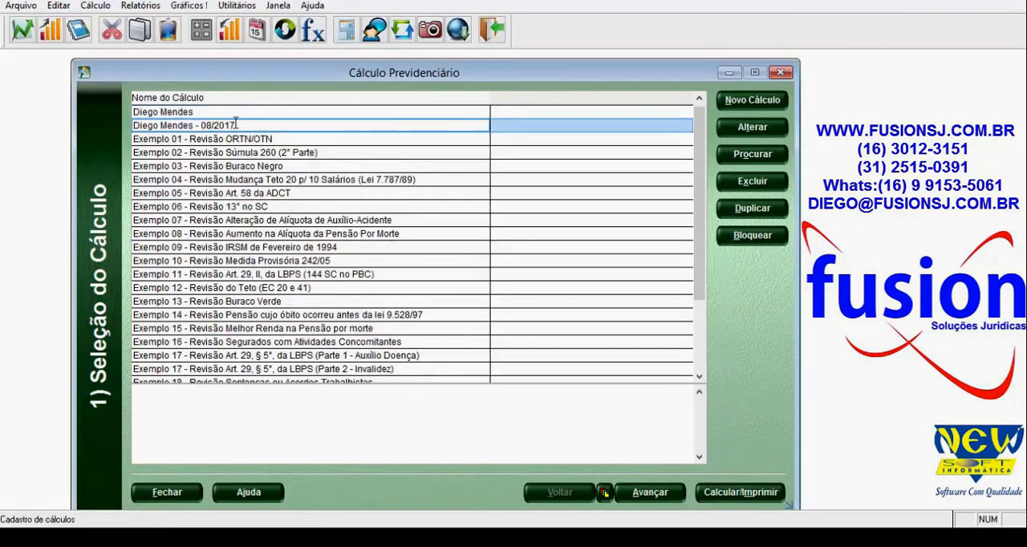
pyautogui.moveTo(237, 125); pyautogui.dragTo(92, 134)
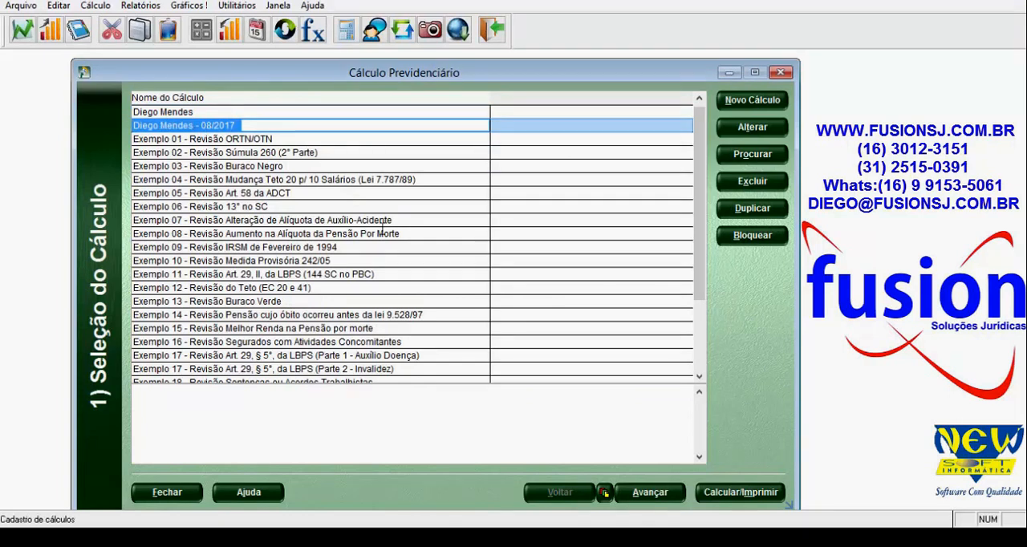
pyautogui.click(655, 494)
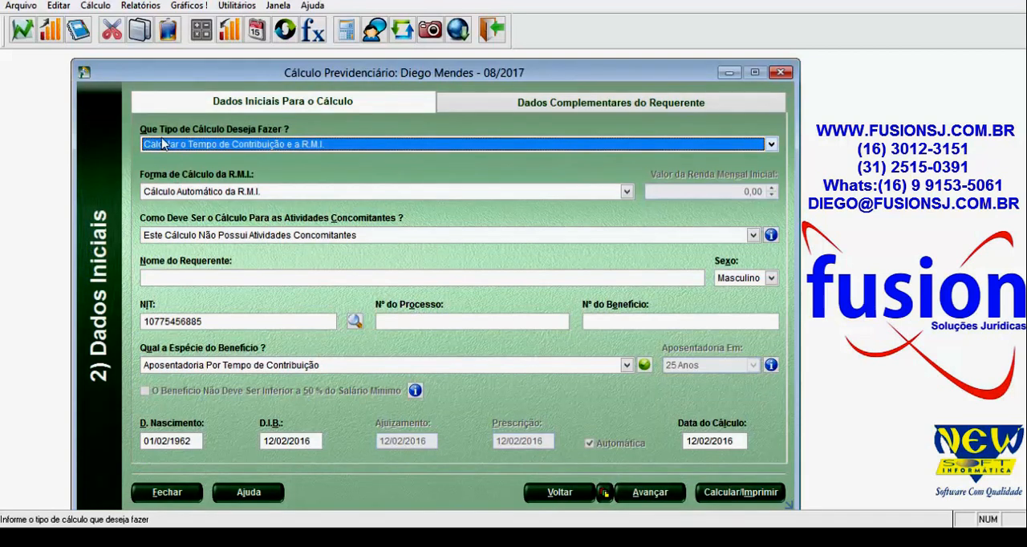
pyautogui.click(247, 146)
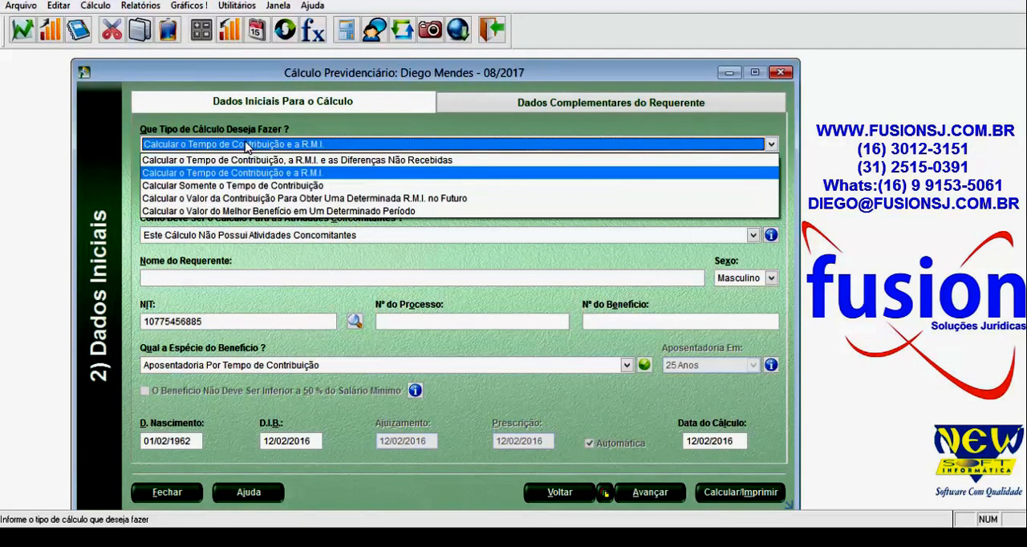
pyautogui.click(246, 143)
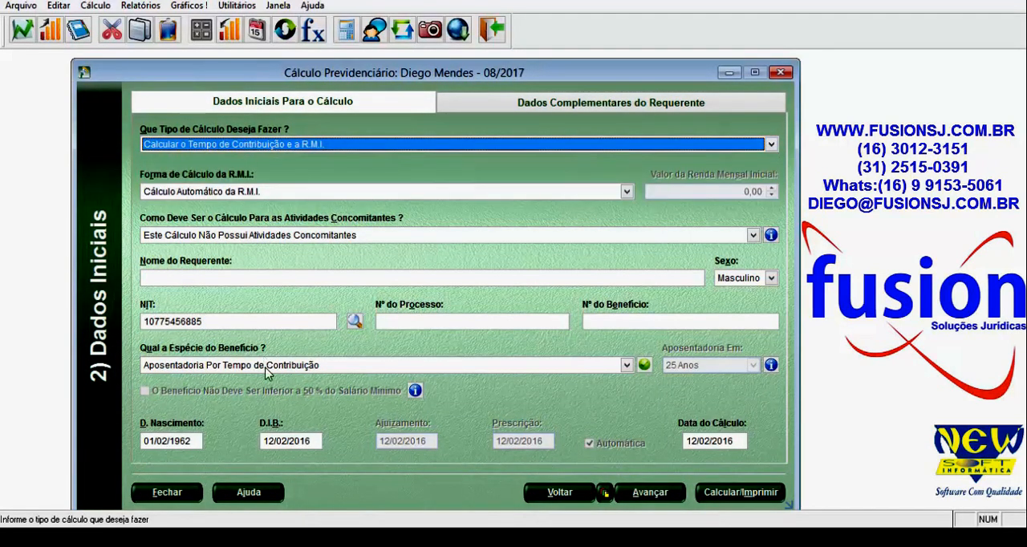
# Set both the D.I.B. and the Data do Cálculo to 30/08/2017.
pyautogui.click(309, 443)
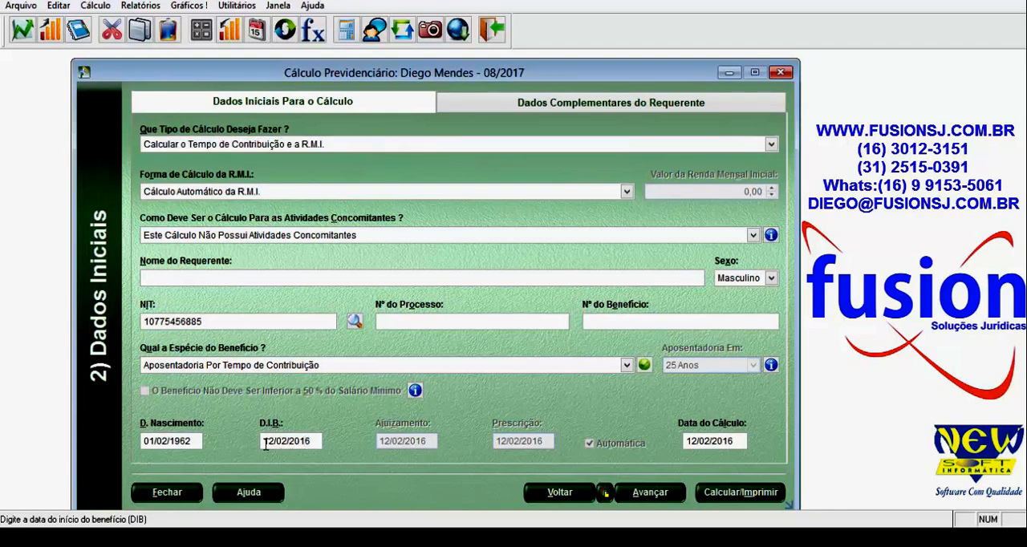
pyautogui.write('30/08/2017')
pyautogui.press('Tab')
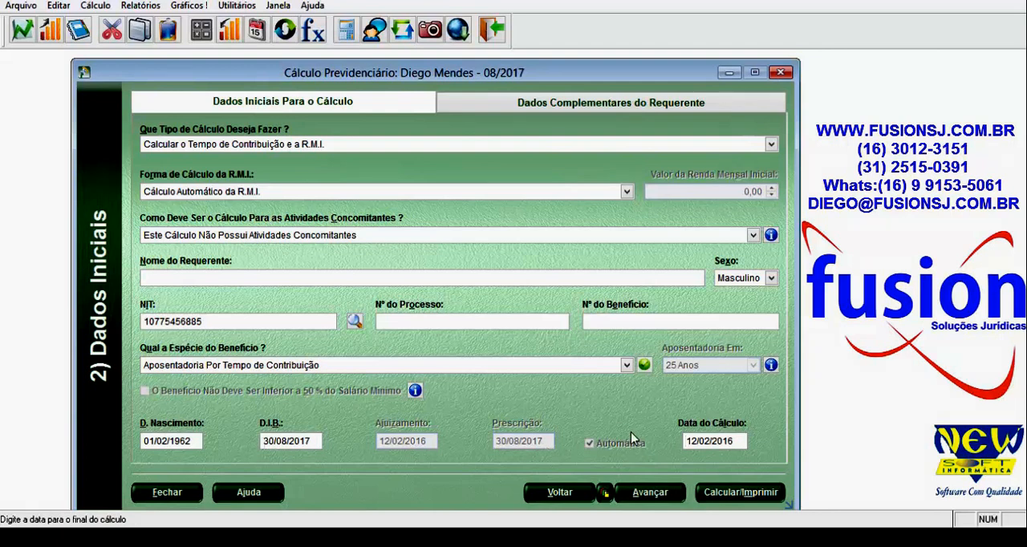
pyautogui.write('30/08/')
pyautogui.write('2017')
pyautogui.press('Tab')
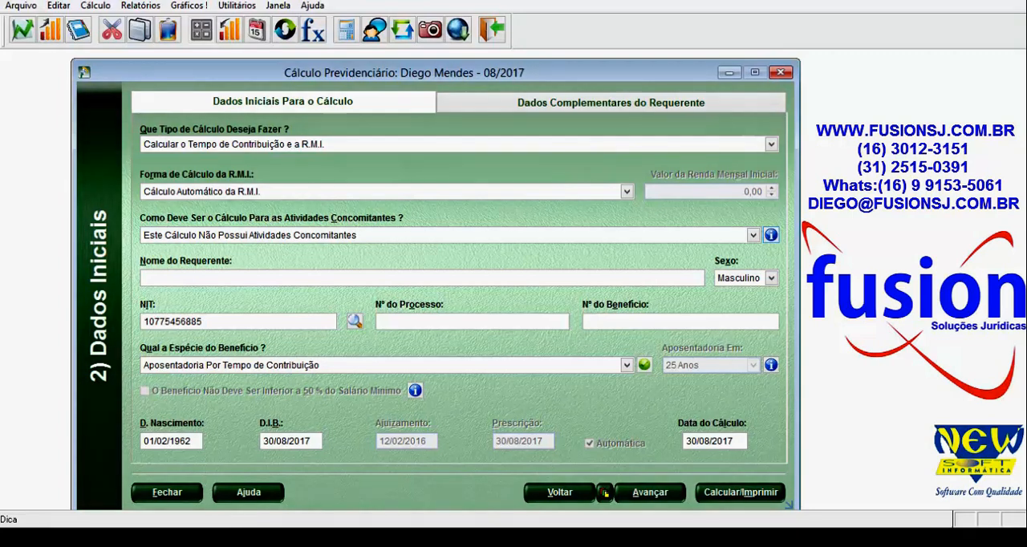
# Add a Período Normal from 13/02/2016 to 29/08/2017 with the company Futuro to the Tempo de Contribuição.
pyautogui.click(665, 494)
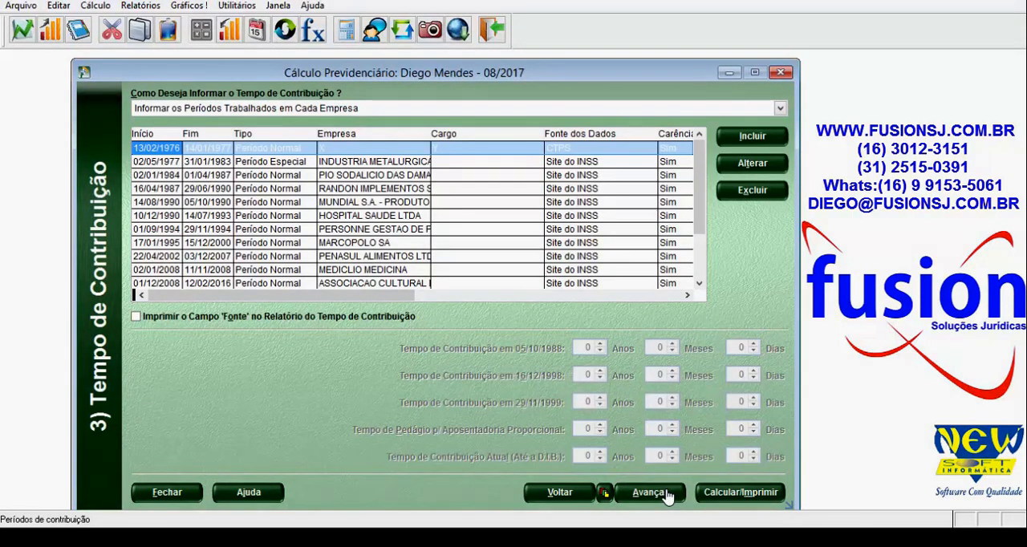
pyautogui.moveTo(700, 230); pyautogui.dragTo(698, 286)
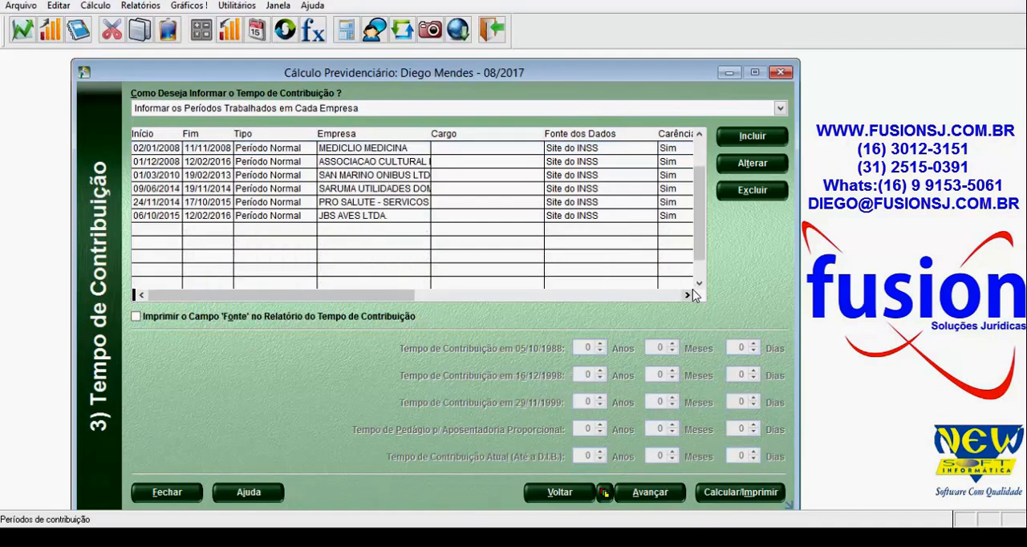
pyautogui.click(743, 138)
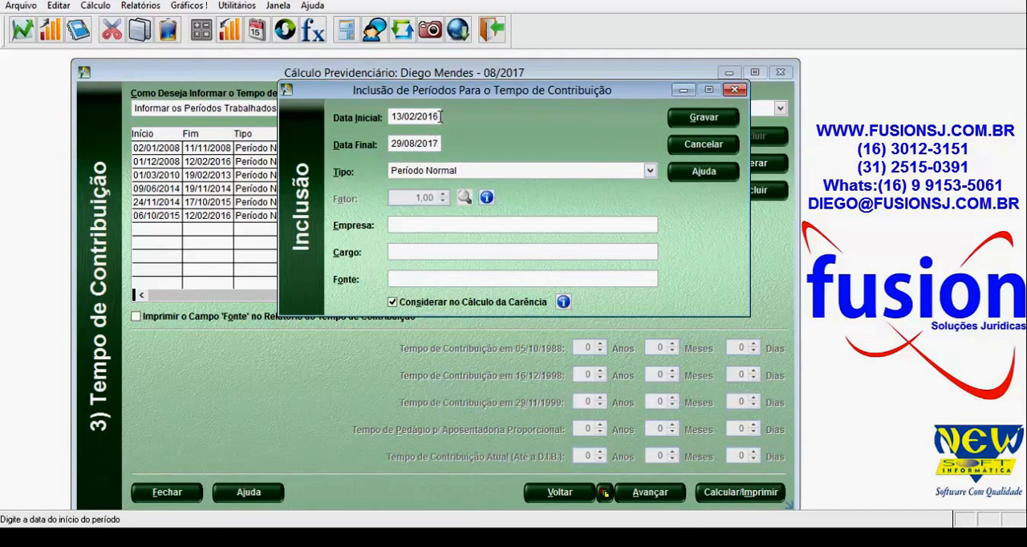
pyautogui.moveTo(441, 117); pyautogui.dragTo(379, 117)
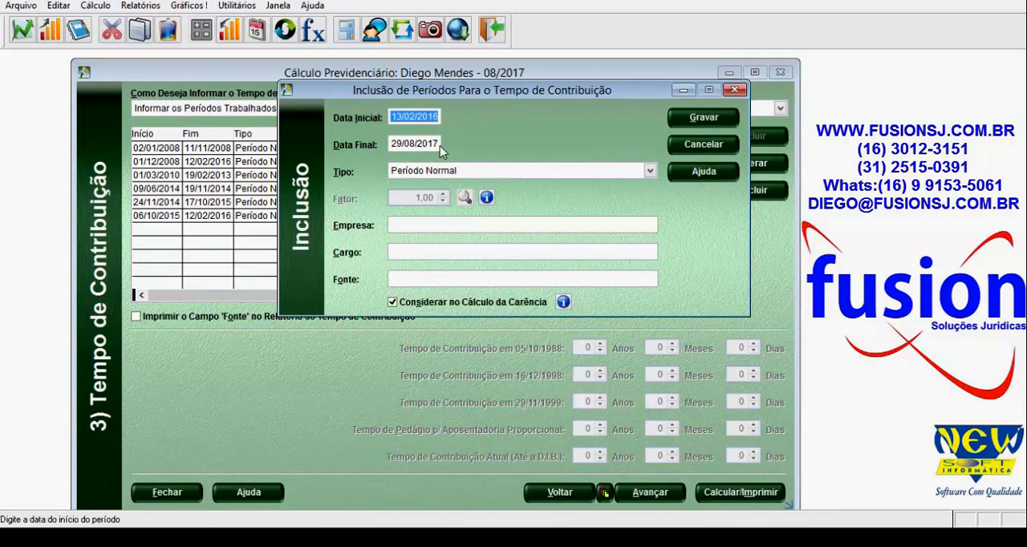
pyautogui.moveTo(441, 144); pyautogui.dragTo(390, 145)
pyautogui.click(418, 227)
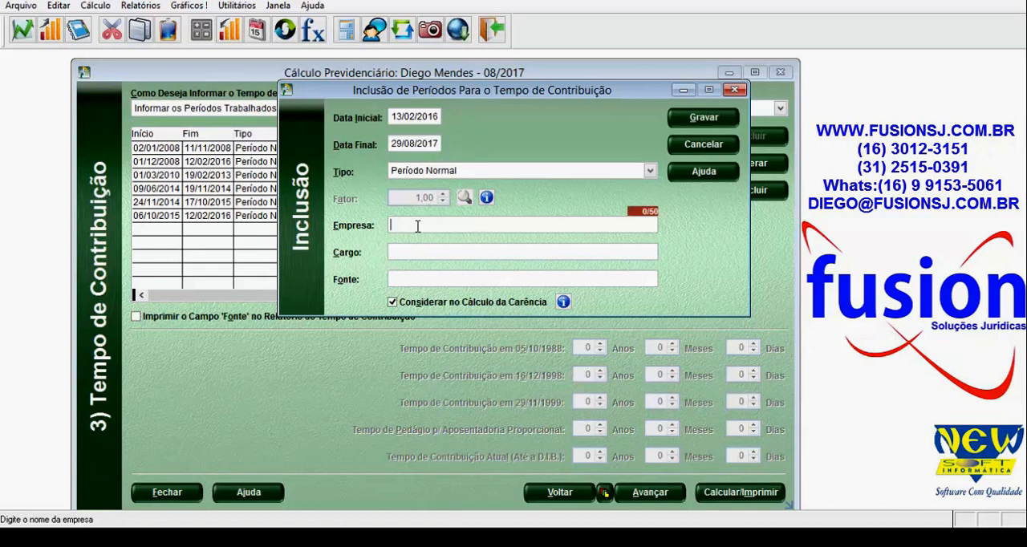
pyautogui.write('Furu')
pyautogui.press('BackSpace')
pyautogui.press('BackSpace')
pyautogui.press('BackSpace')
pyautogui.write('turo')
pyautogui.click(702, 119)
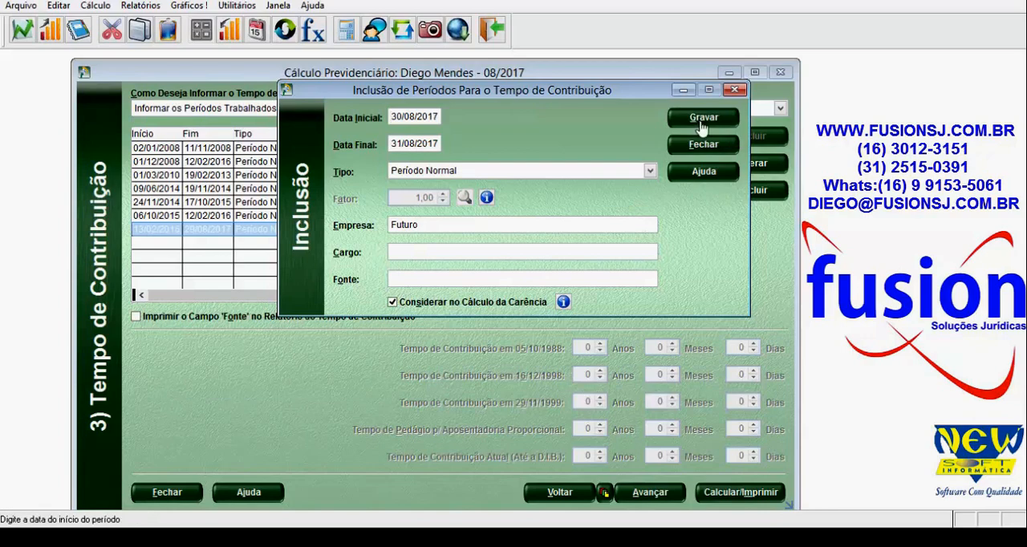
pyautogui.click(734, 92)
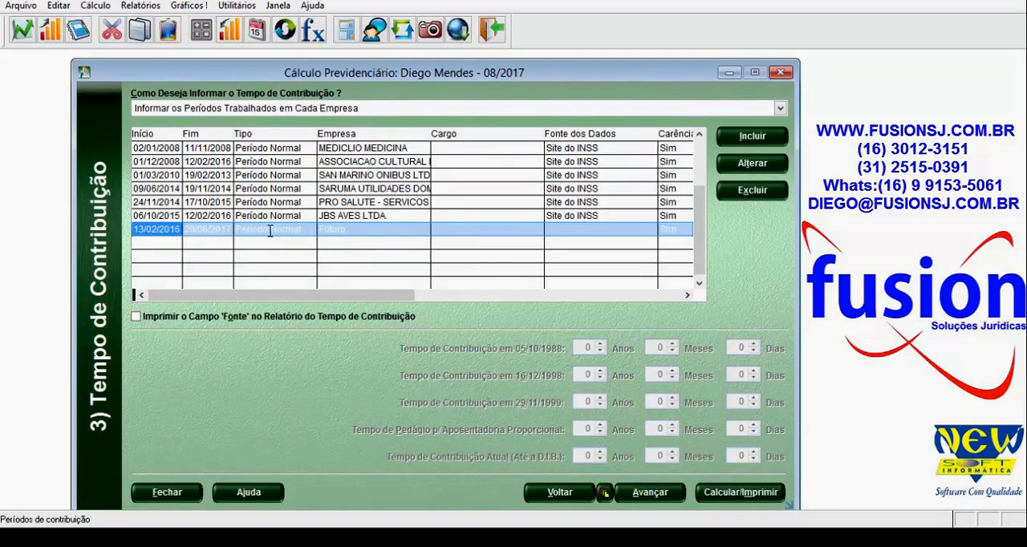
pyautogui.click(268, 230)
pyautogui.click(207, 230)
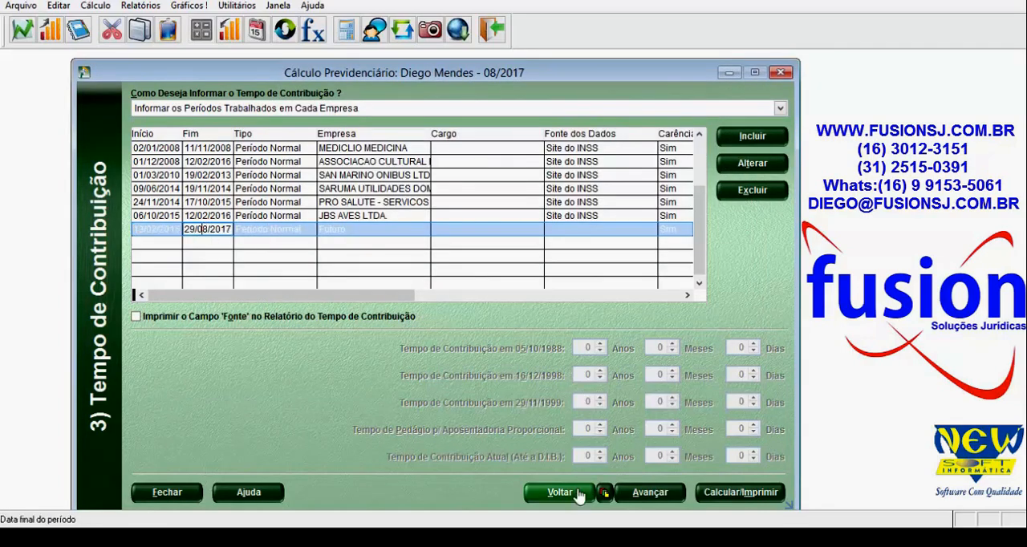
# Add main-activity contribution salaries of 2.500,00 from 01/2016, repeating the same value until 07/2017.
pyautogui.click(642, 496)
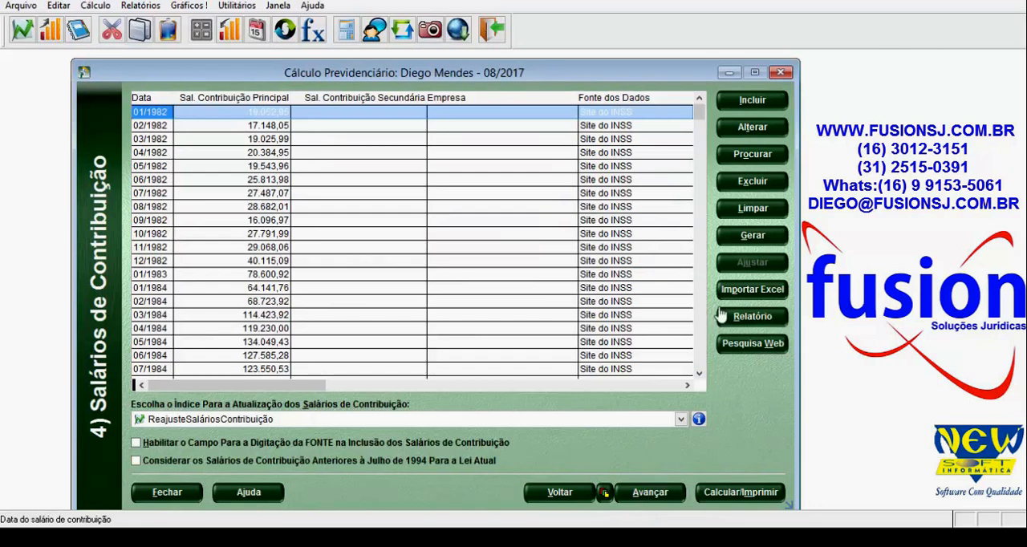
pyautogui.moveTo(700, 116); pyautogui.dragTo(686, 406)
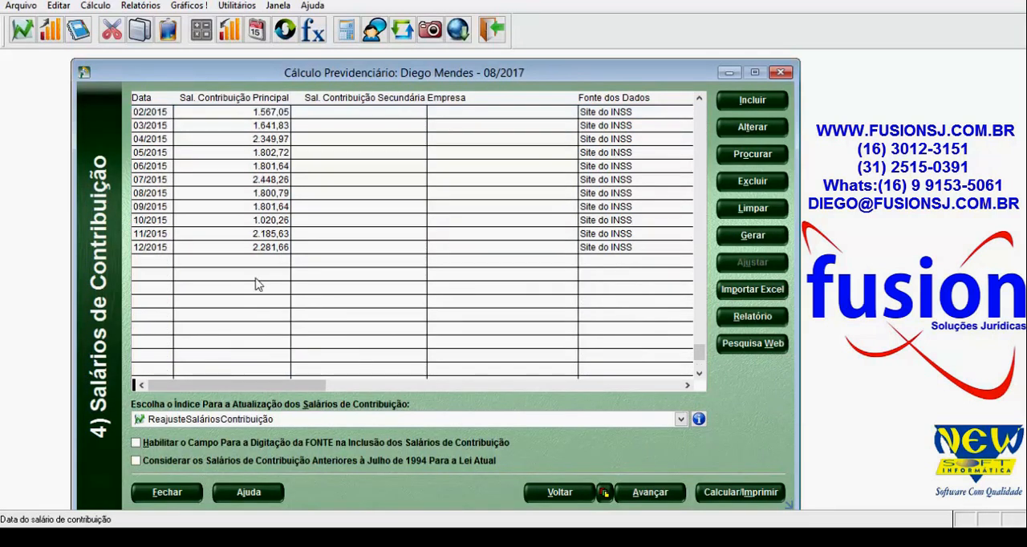
pyautogui.click(727, 109)
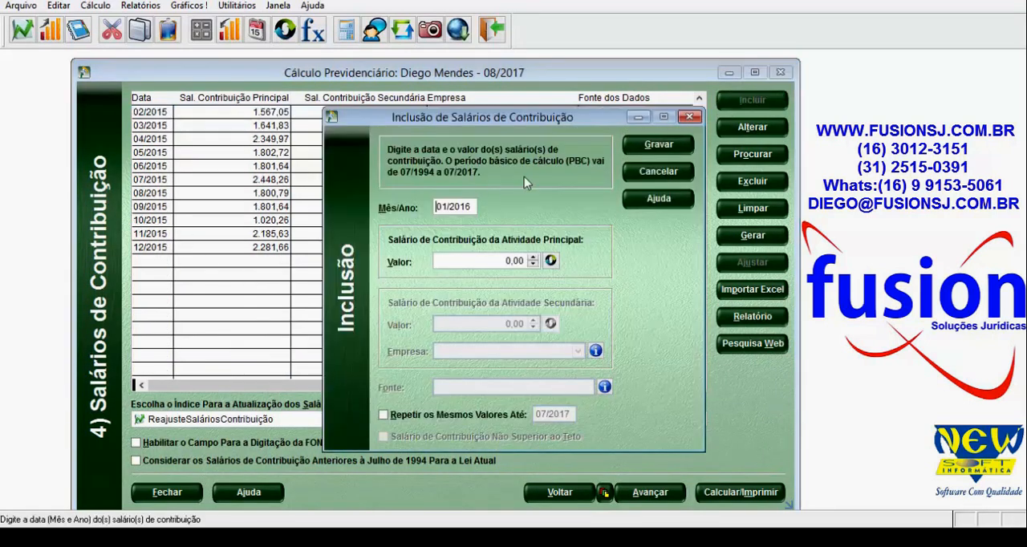
pyautogui.click(472, 263)
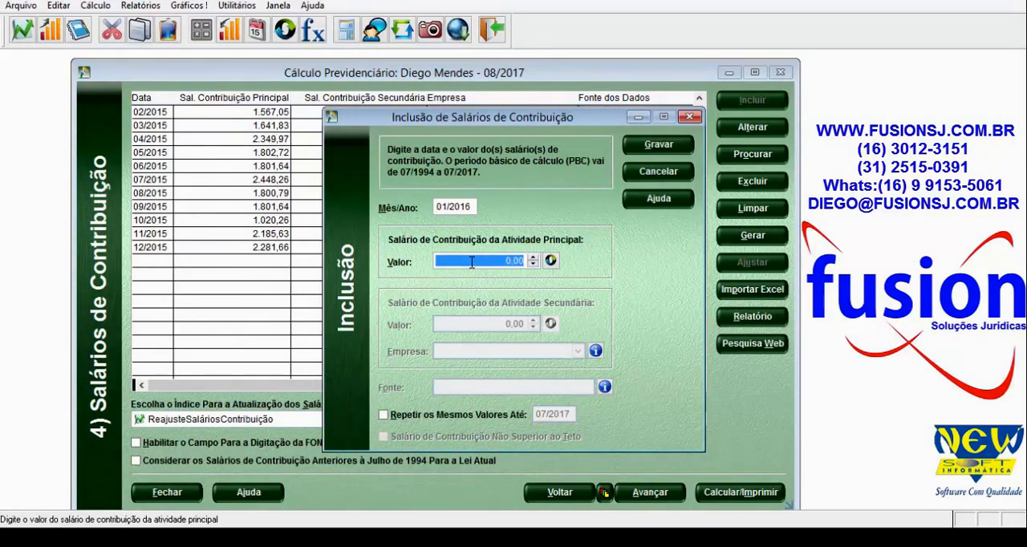
pyautogui.press('Down')
pyautogui.press('Insert')
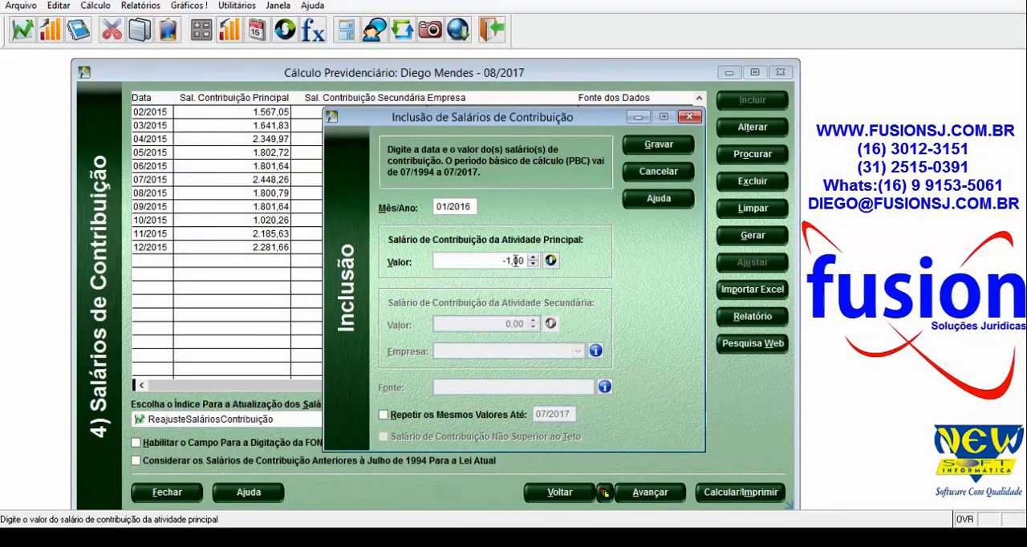
pyautogui.doubleClick(468, 260)
pyautogui.press('Num_Lock')
pyautogui.write('250.0')
pyautogui.press('Tab')
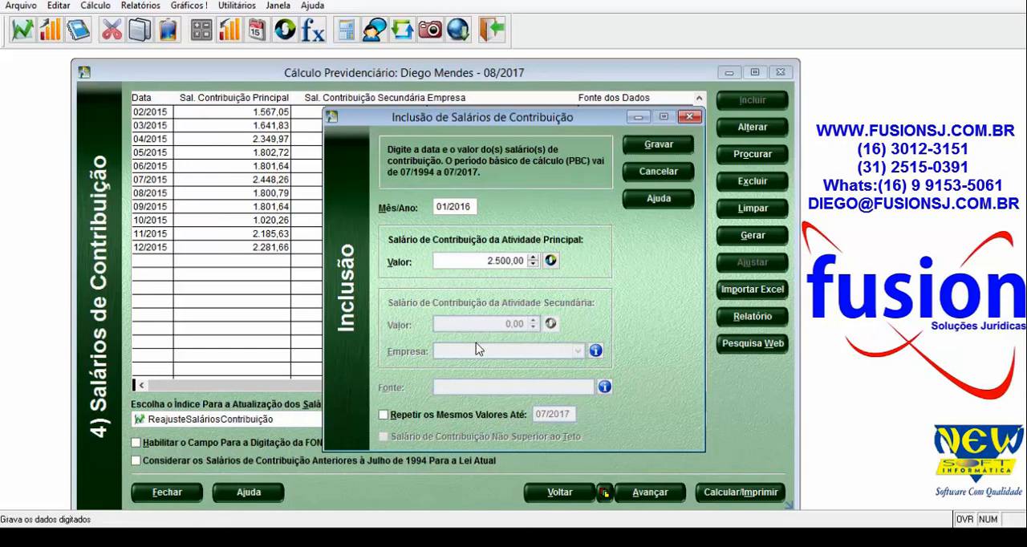
pyautogui.click(392, 415)
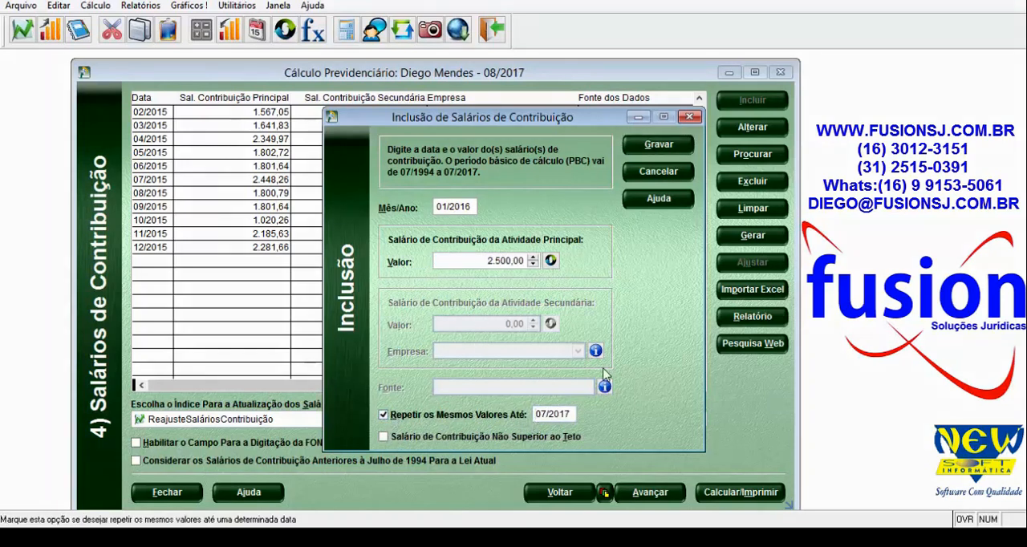
pyautogui.click(659, 145)
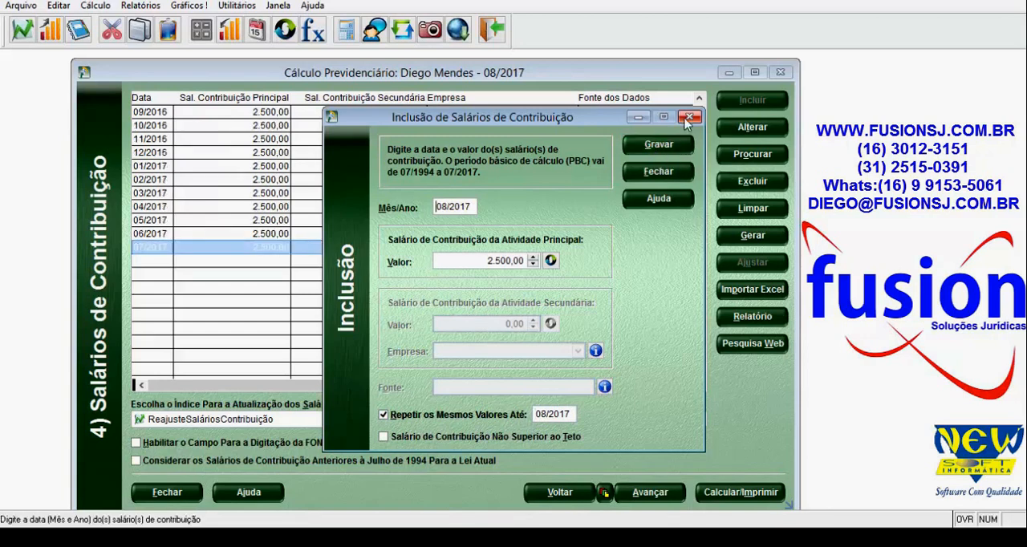
pyautogui.click(689, 118)
# Review the Salários de Contribuição around 12/2015, comparing the entries imported from the INSS site with the added 2016 salaries.
pyautogui.click(698, 98)
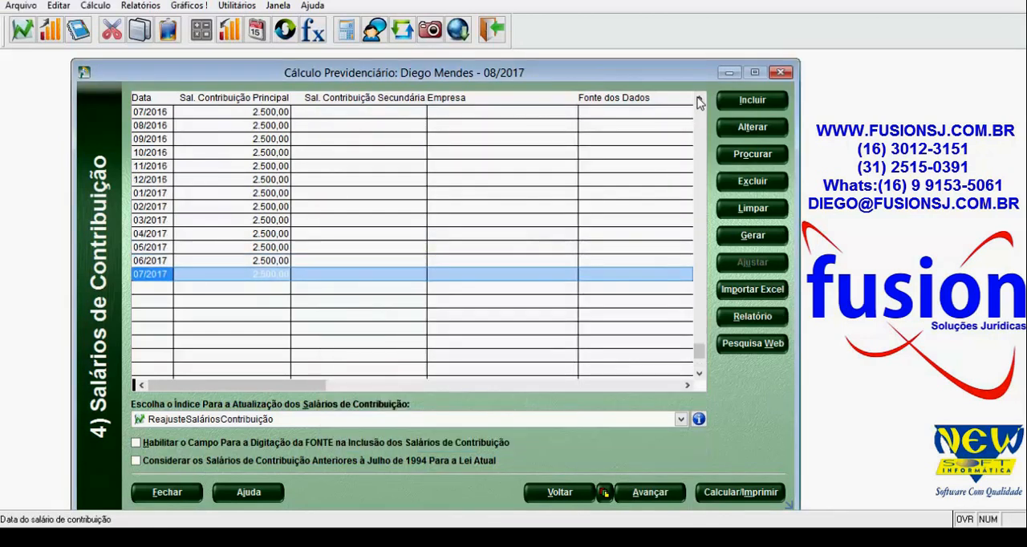
pyautogui.click(698, 99)
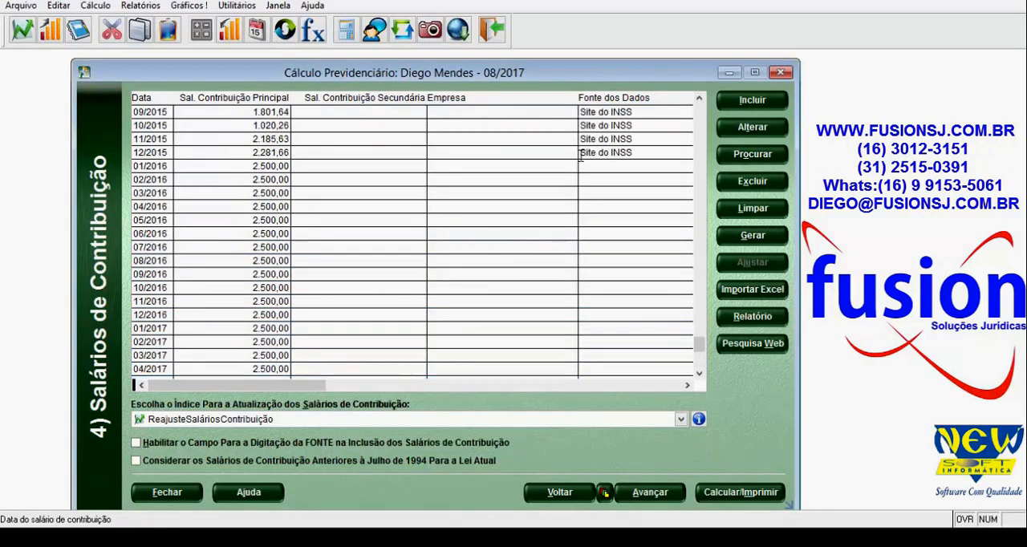
pyautogui.click(638, 151)
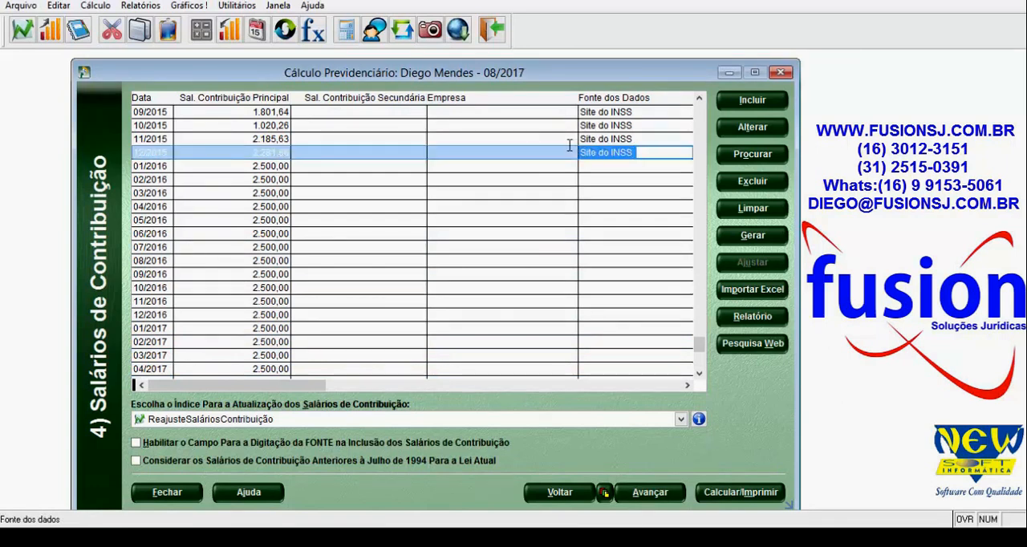
pyautogui.click(241, 166)
pyautogui.click(232, 193)
pyautogui.click(232, 220)
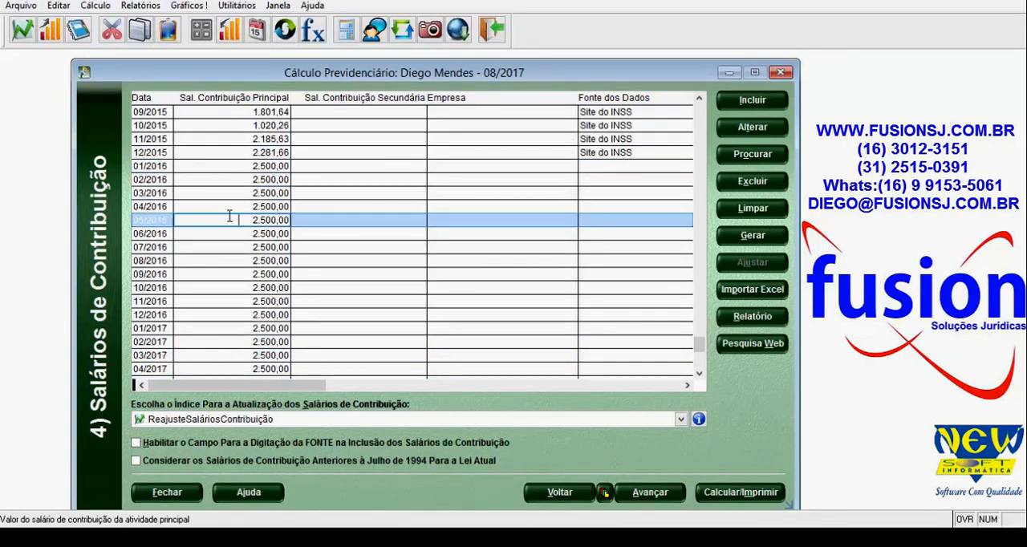
# Enable Repetir o Último Valor do Índice Para Cálculos Futuros in the Opções Gerais of the 08/2017 calculation.
pyautogui.click(261, 247)
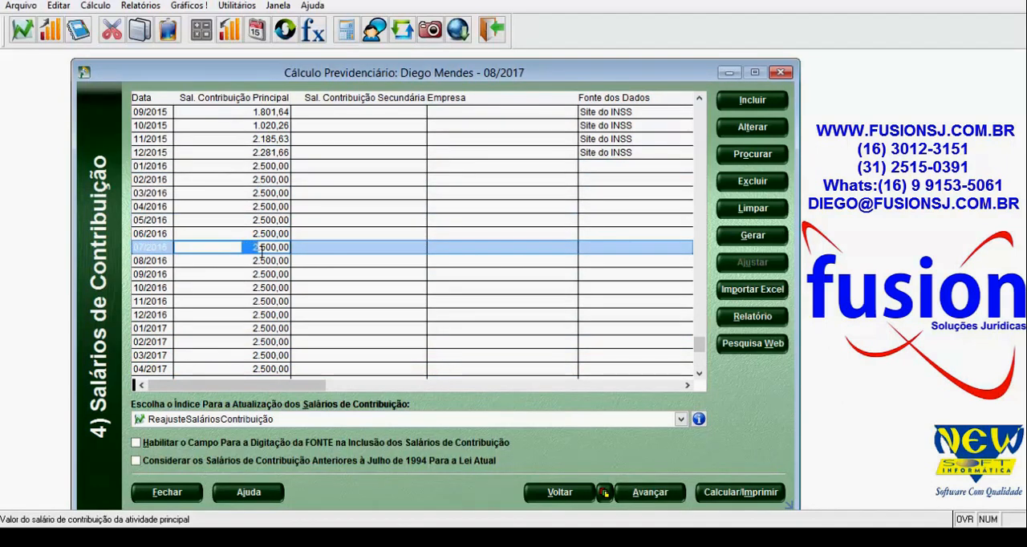
pyautogui.click(657, 494)
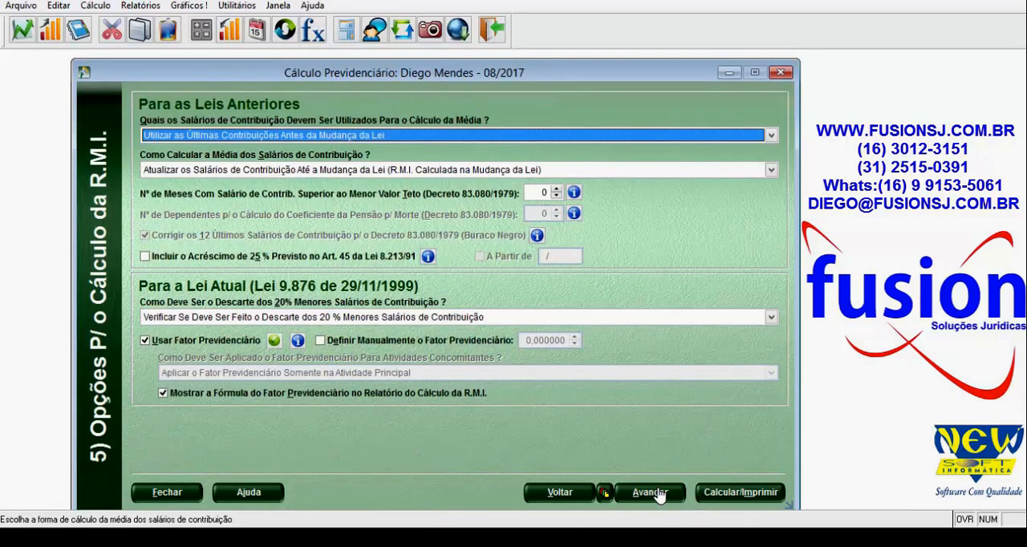
pyautogui.click(656, 494)
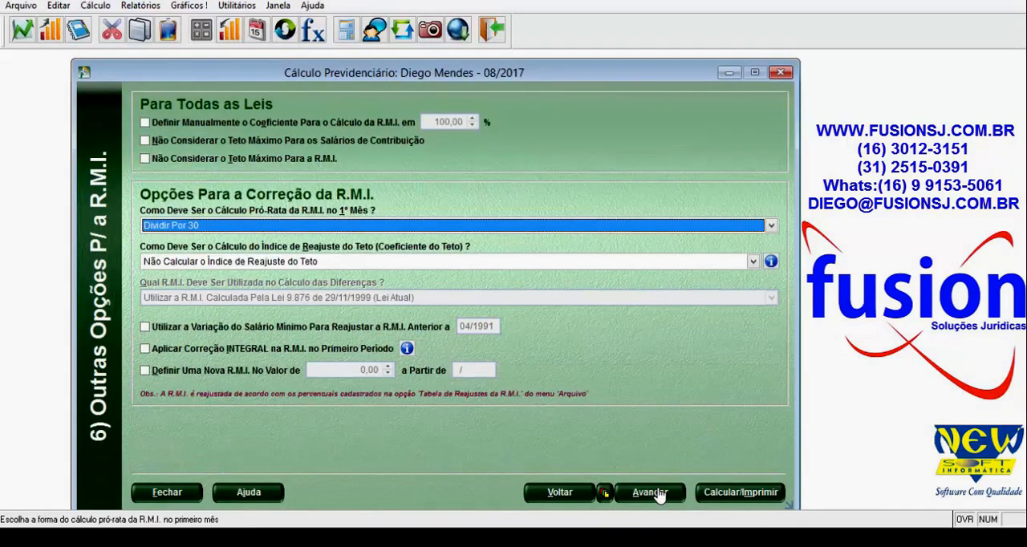
pyautogui.click(656, 494)
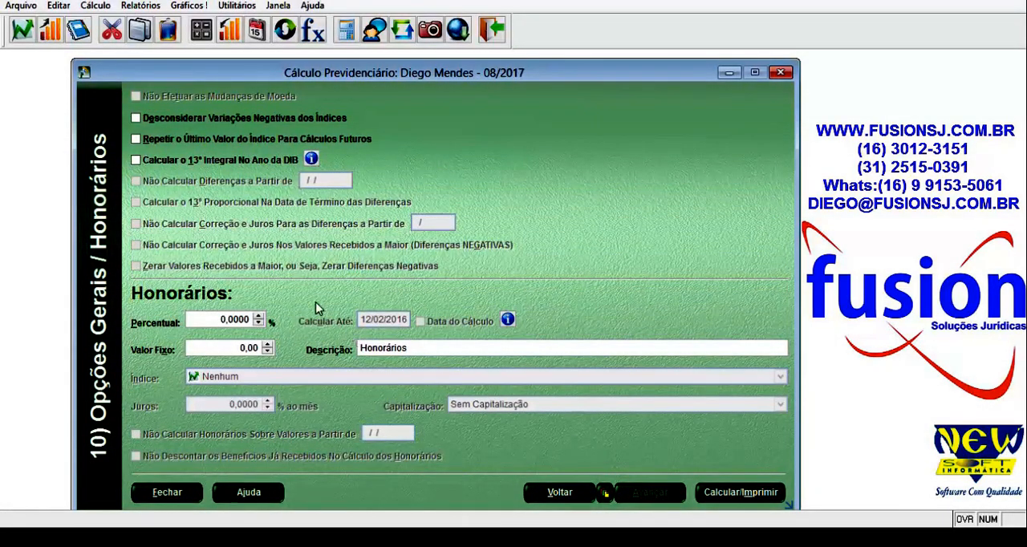
pyautogui.click(136, 142)
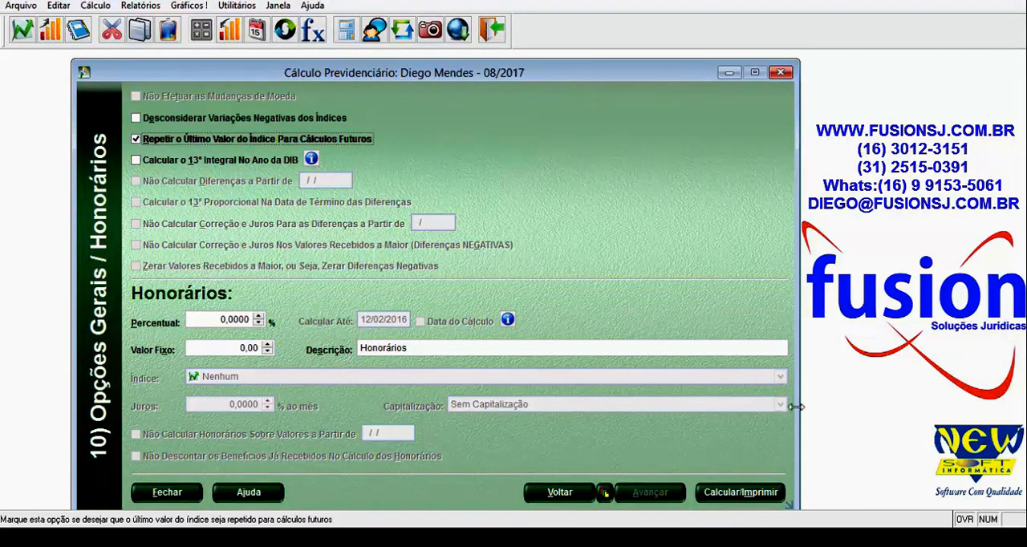
# Run the 08/2017 calculation without the fator previdenciário and display the report Cálculo da R.M.I. pela Lei 9.876 de 29/11/1999.
pyautogui.click(757, 494)
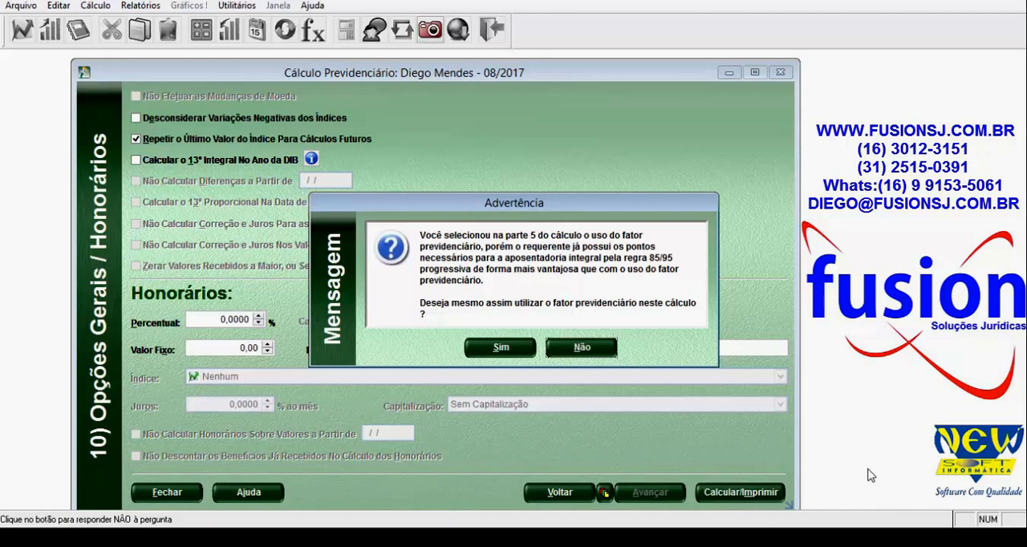
pyautogui.click(588, 351)
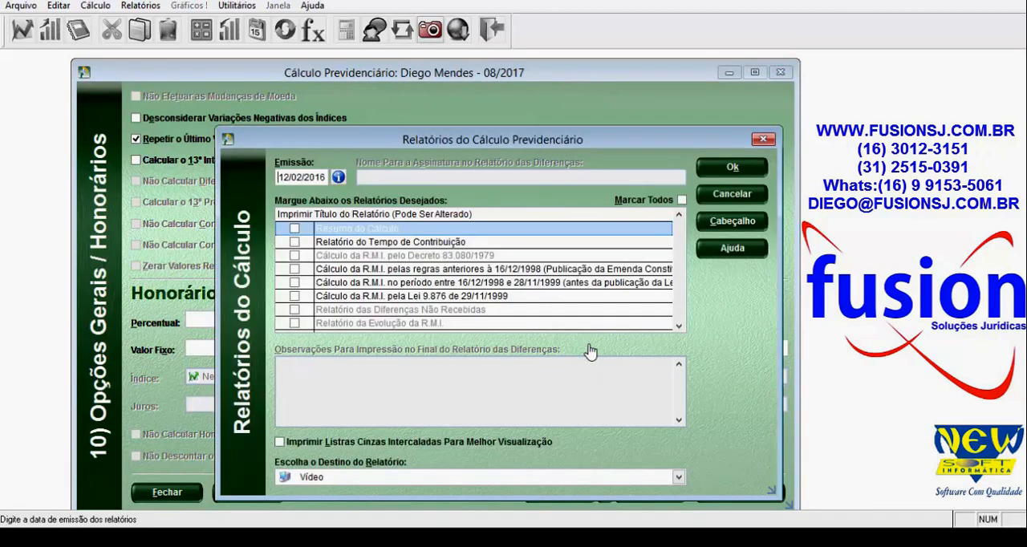
pyautogui.doubleClick(518, 297)
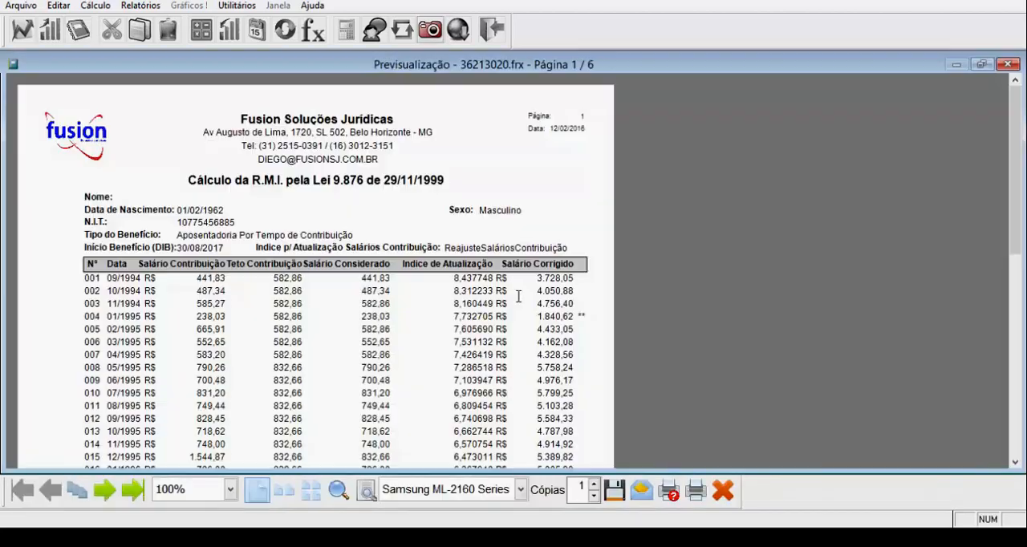
# Examine the R.M.I. report at 150% zoom through to the Cálculo da R.M.I. summary on its last page, then close the reports.
pyautogui.click(213, 493)
pyautogui.click(197, 395)
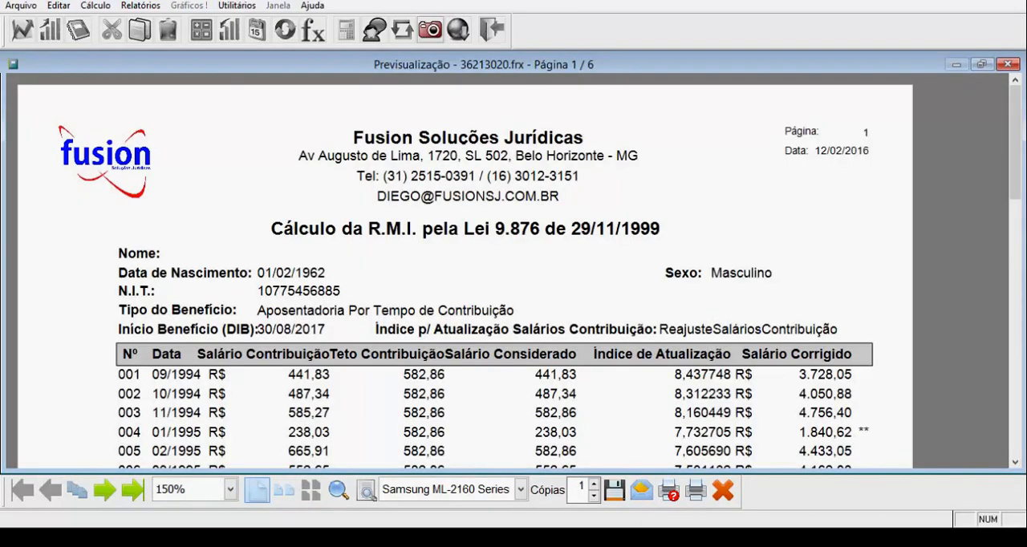
pyautogui.moveTo(1014, 112); pyautogui.dragTo(1014, 181)
pyautogui.click(104, 491)
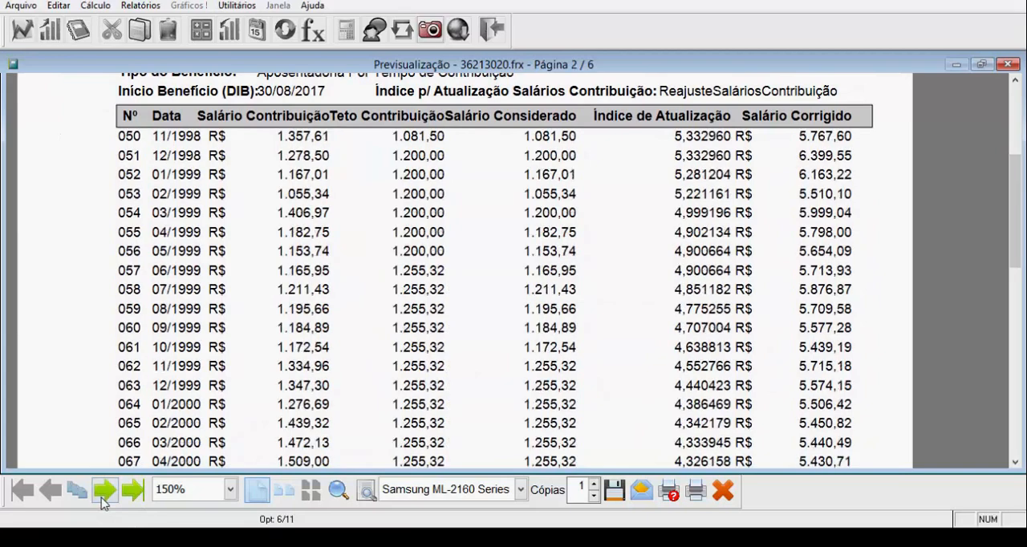
pyautogui.click(104, 492)
pyautogui.click(104, 491)
pyautogui.click(104, 491)
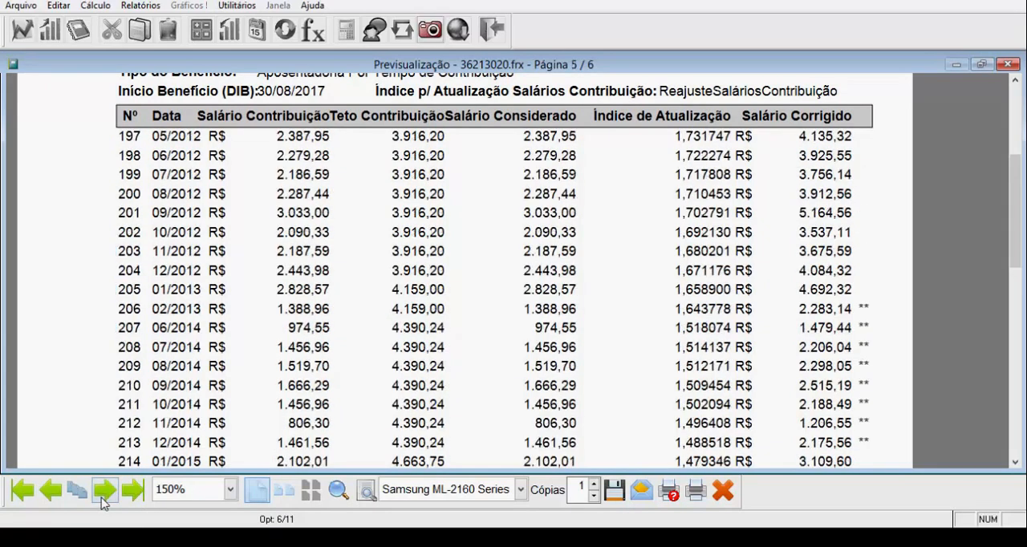
pyautogui.click(103, 491)
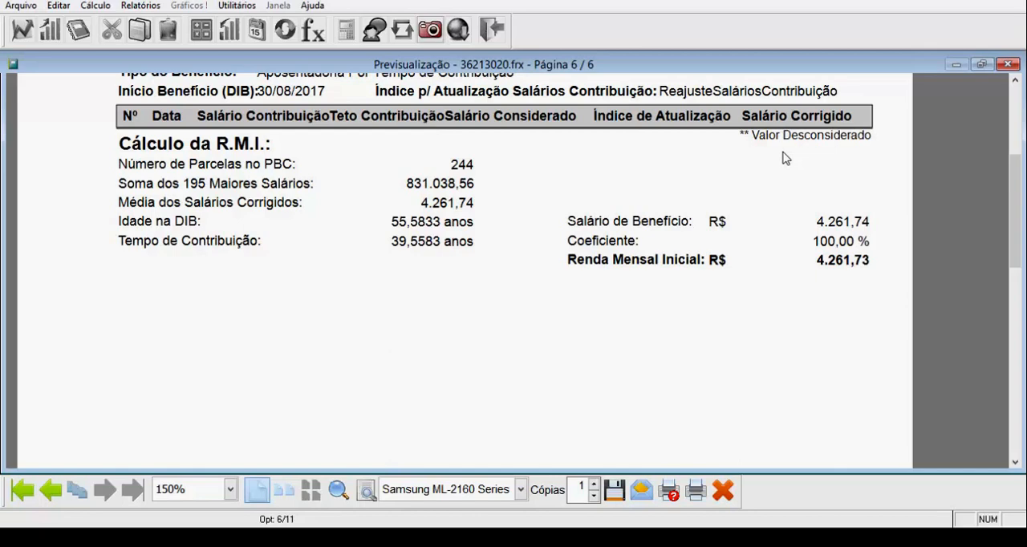
pyautogui.click(1009, 64)
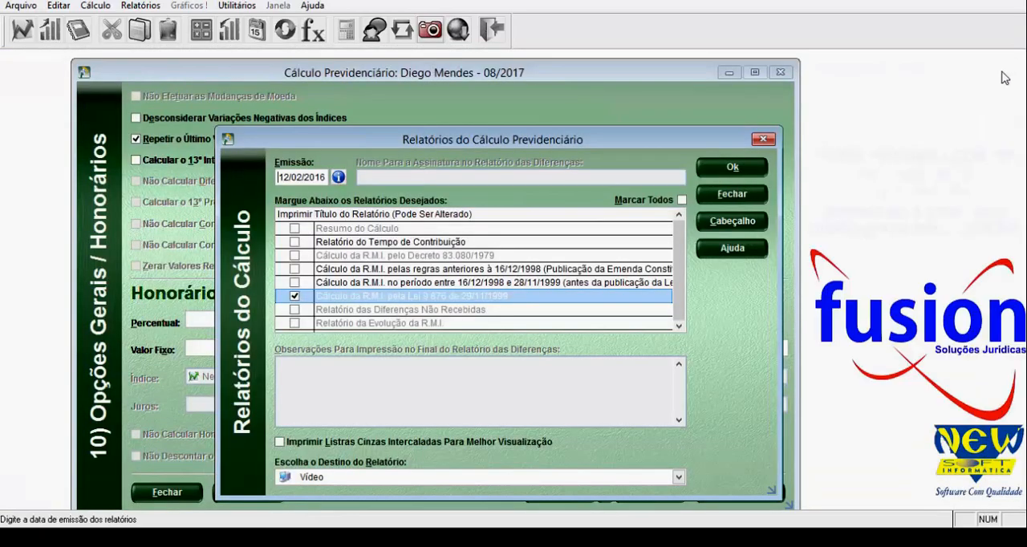
pyautogui.click(765, 141)
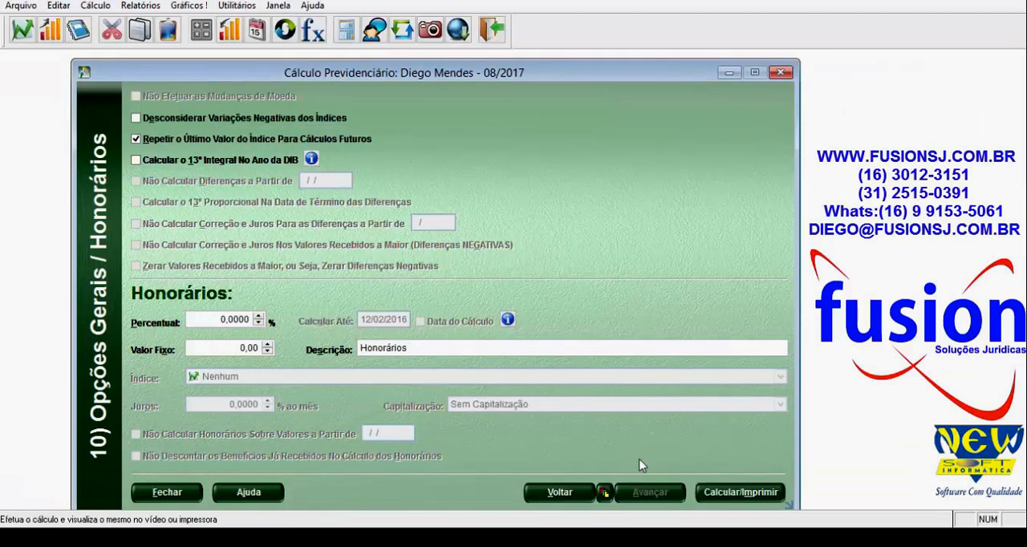
# Create a new calculation named Final from the Seleção do Cálculo and go to its Dados Iniciais.
pyautogui.click(604, 492)
pyautogui.click(642, 383)
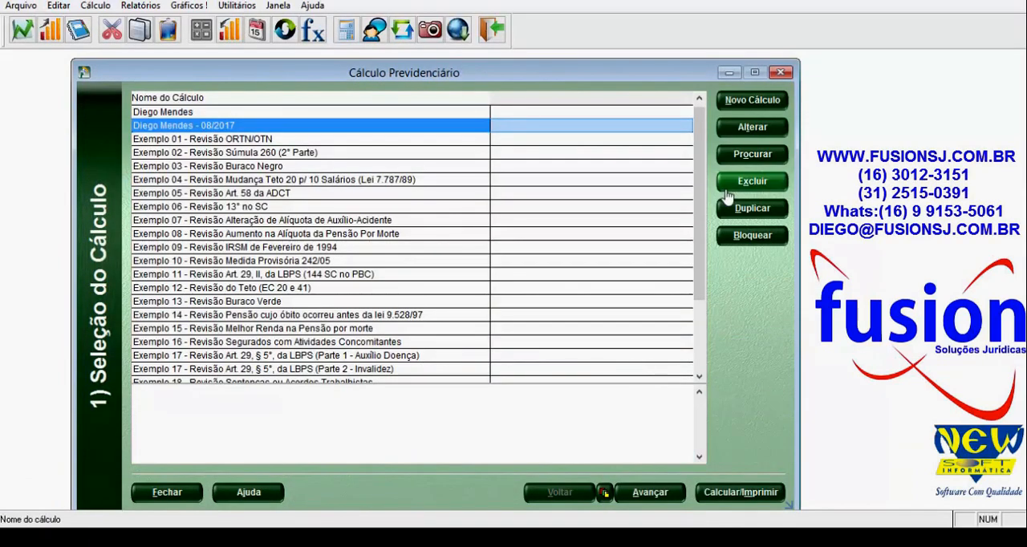
pyautogui.click(772, 105)
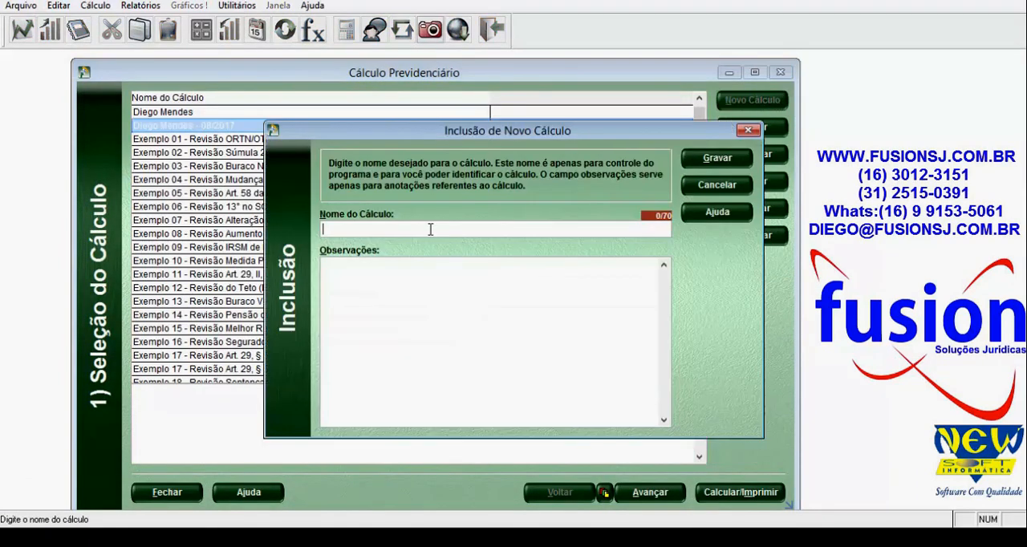
pyautogui.write('Final')
pyautogui.click(692, 161)
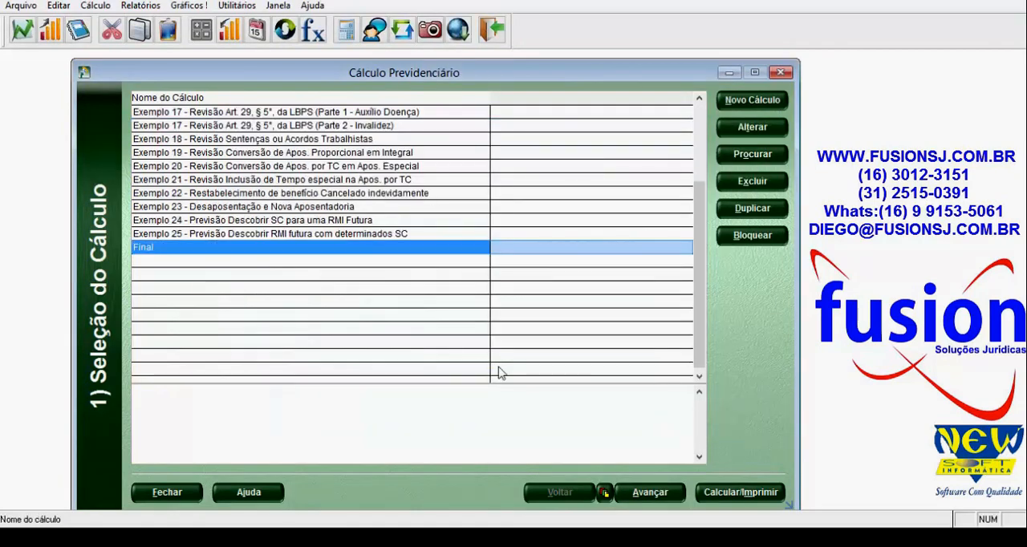
pyautogui.click(656, 493)
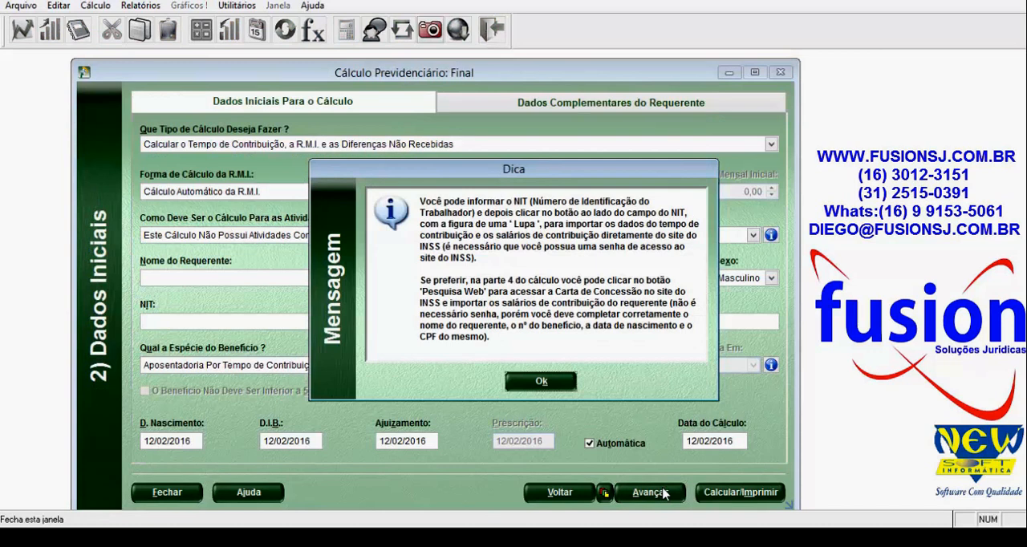
pyautogui.click(569, 381)
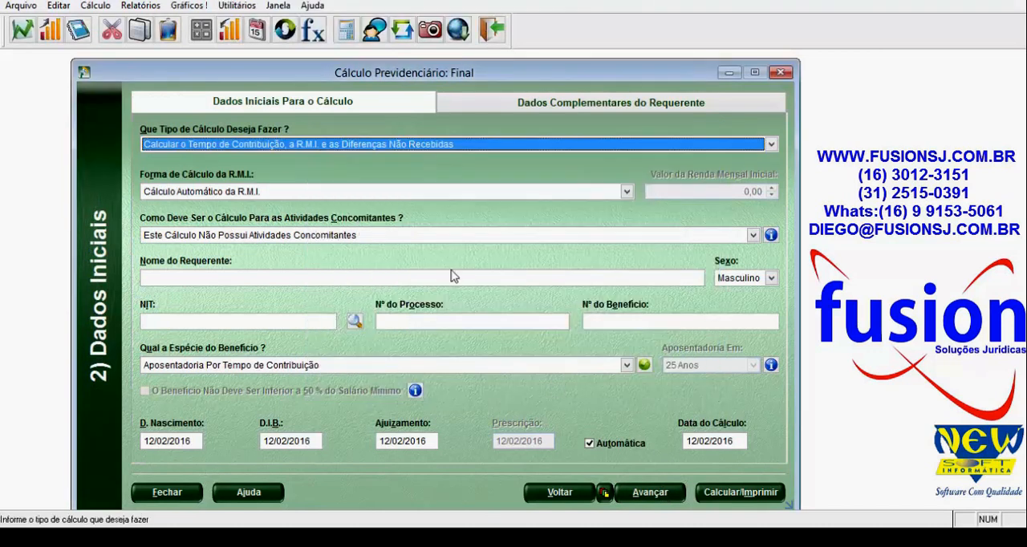
# Set the Forma de Cálculo da R.M.I. to Informar o Valor da R.M.I., with a Renda Mensal Inicial of 895,22.
pyautogui.click(357, 191)
pyautogui.click(330, 220)
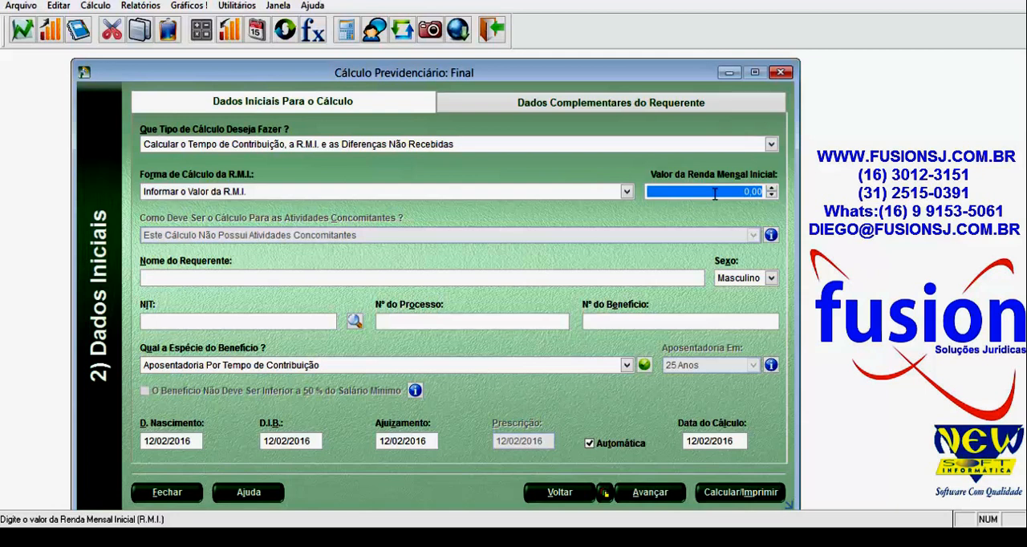
pyautogui.write('895,22')
pyautogui.press('Tab')
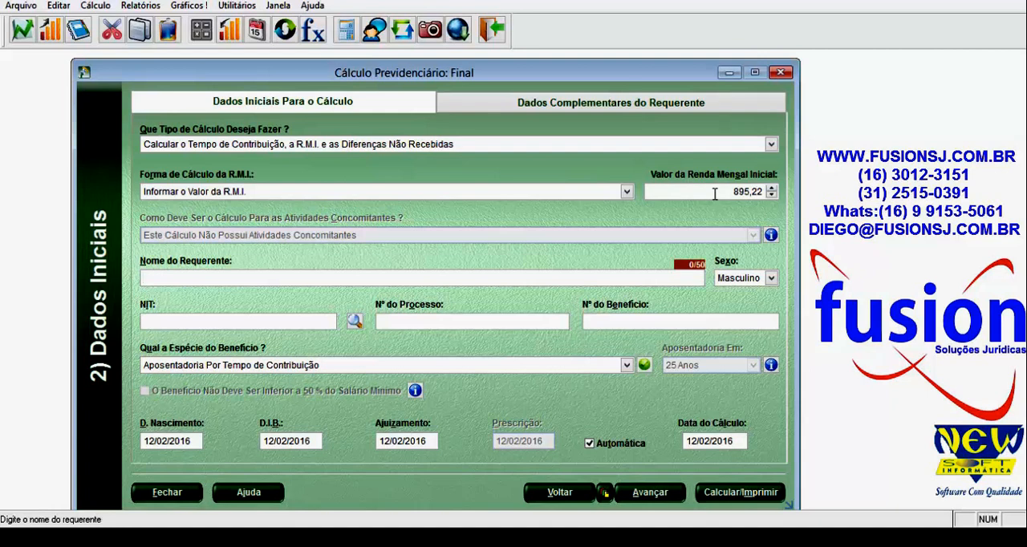
pyautogui.click(733, 191)
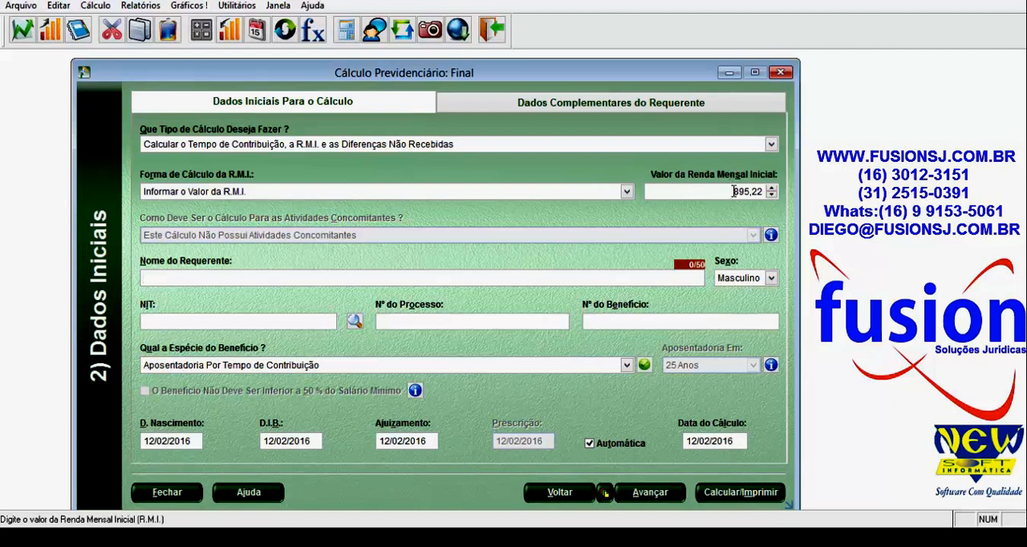
pyautogui.click(733, 191)
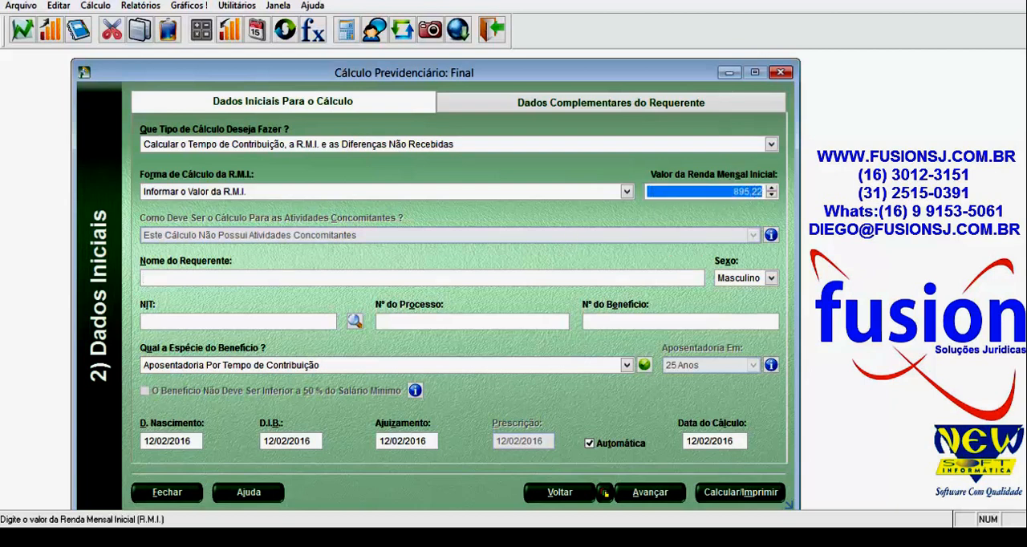
# Set the D.I.B. to 12/02/2010 and the Ajuizamento date to 12/03/2010.
pyautogui.click(301, 441)
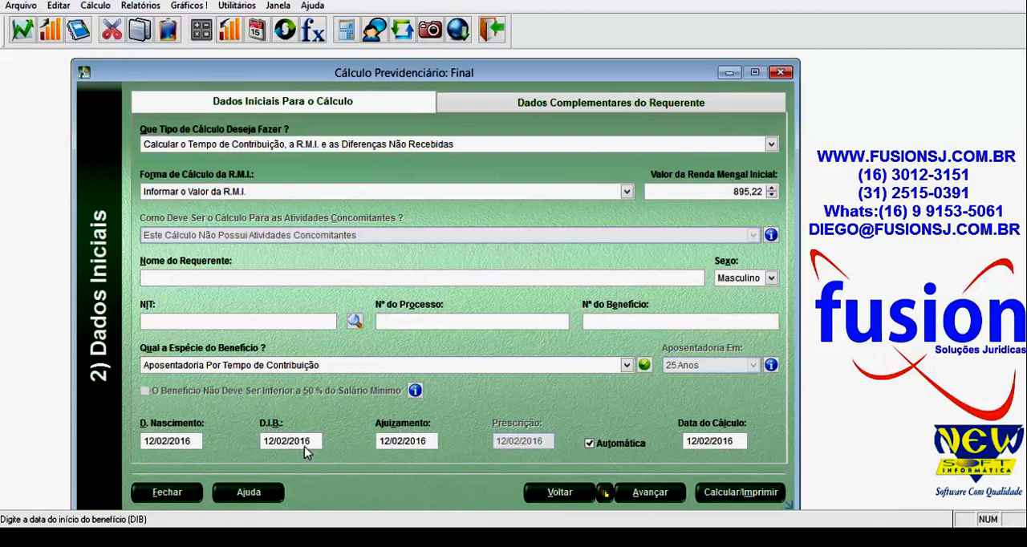
pyautogui.write('0')
pyautogui.press('Tab')
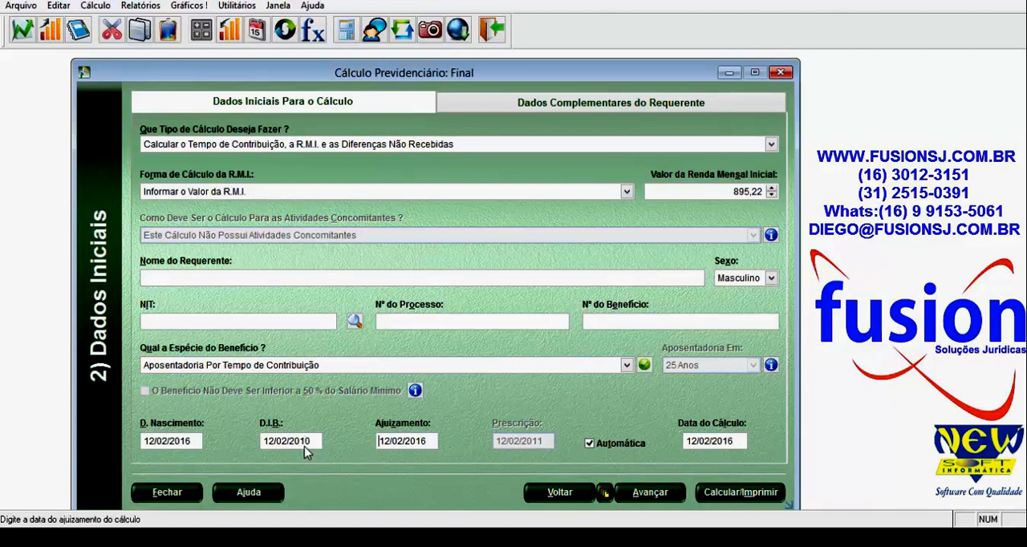
pyautogui.click(420, 441)
pyautogui.write('0')
pyautogui.press('Tab')
pyautogui.click(400, 443)
pyautogui.write('3')
# Enter the claimant's date of birth in the Dados Iniciais.
pyautogui.click(173, 445)
pyautogui.write('1945')
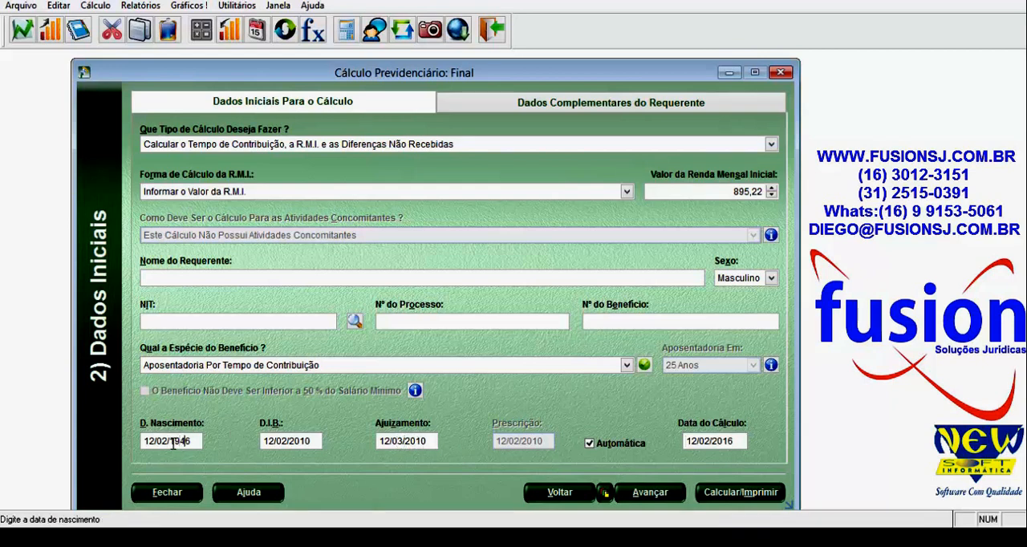
pyautogui.press('Tab')
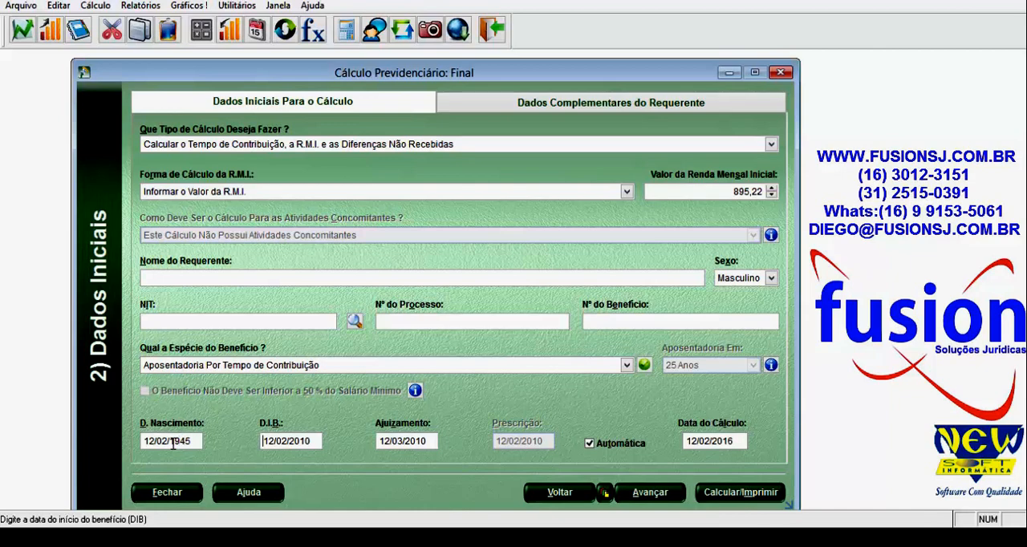
pyautogui.click(743, 444)
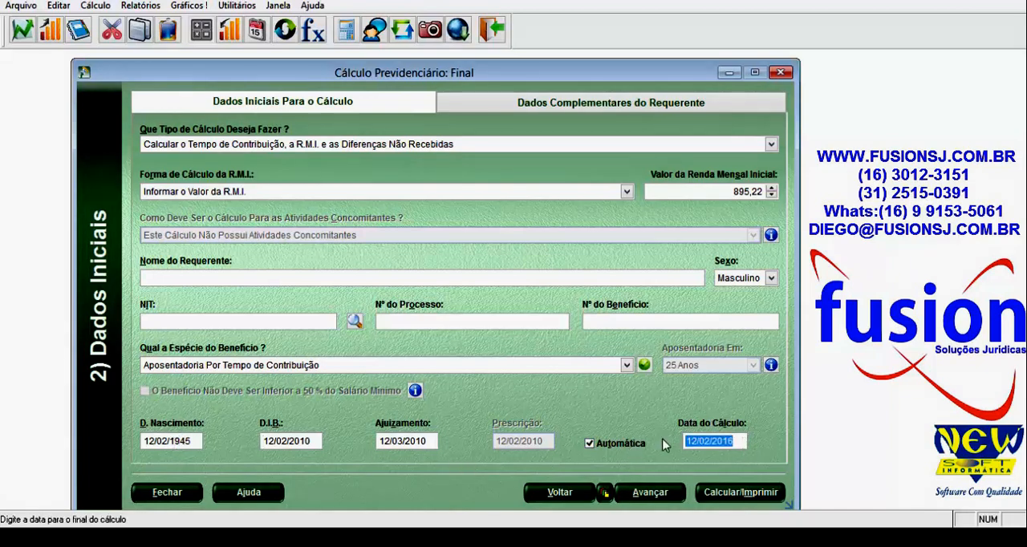
# Add a monetary correction stage in Correção das Diferenças using the TabelaJustiçaFederal_TR index.
pyautogui.click(651, 493)
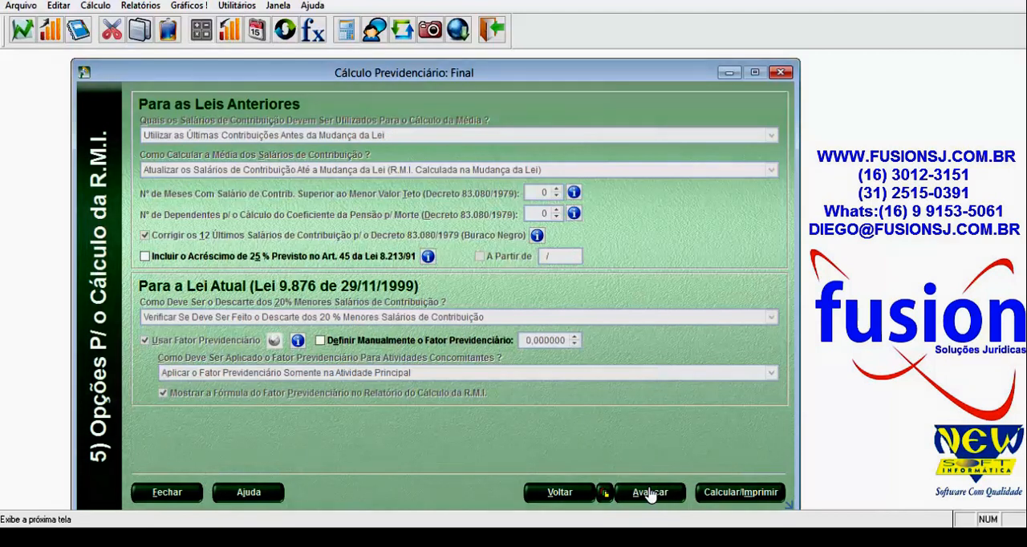
pyautogui.click(650, 492)
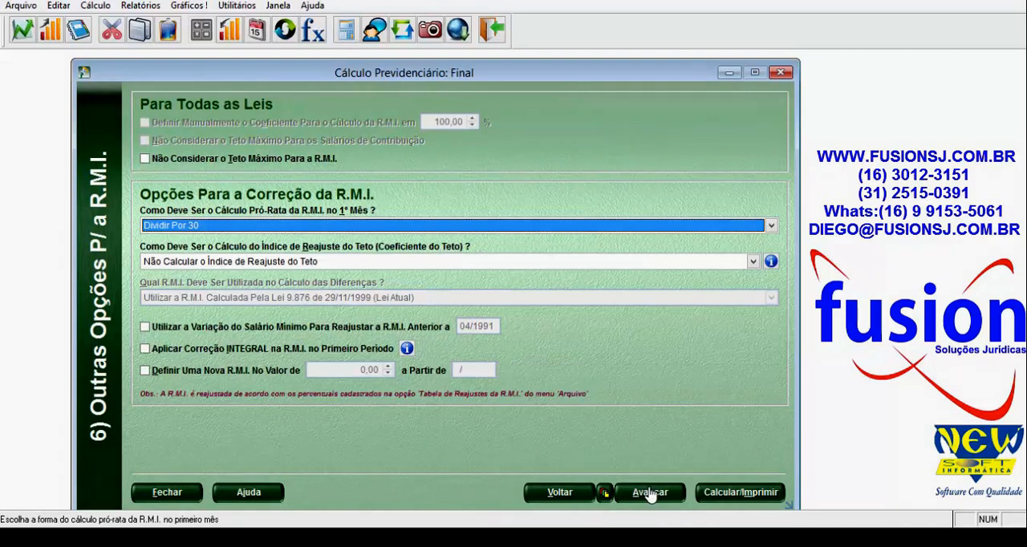
pyautogui.click(650, 493)
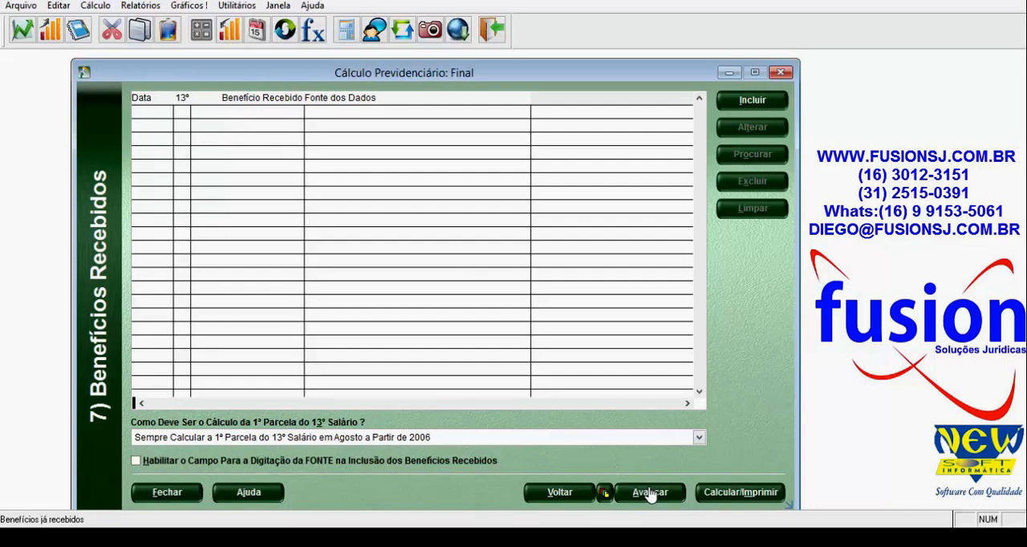
pyautogui.click(650, 493)
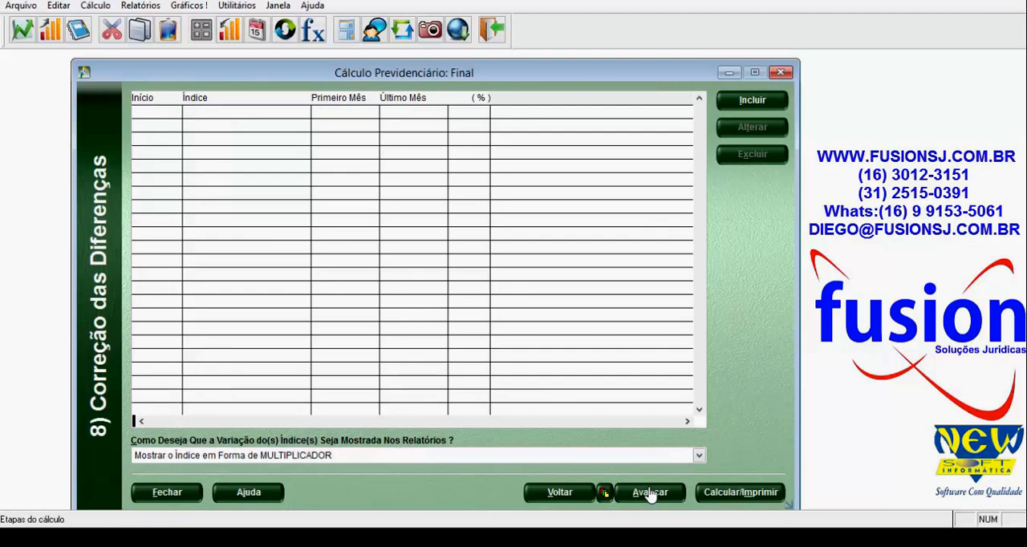
pyautogui.click(748, 104)
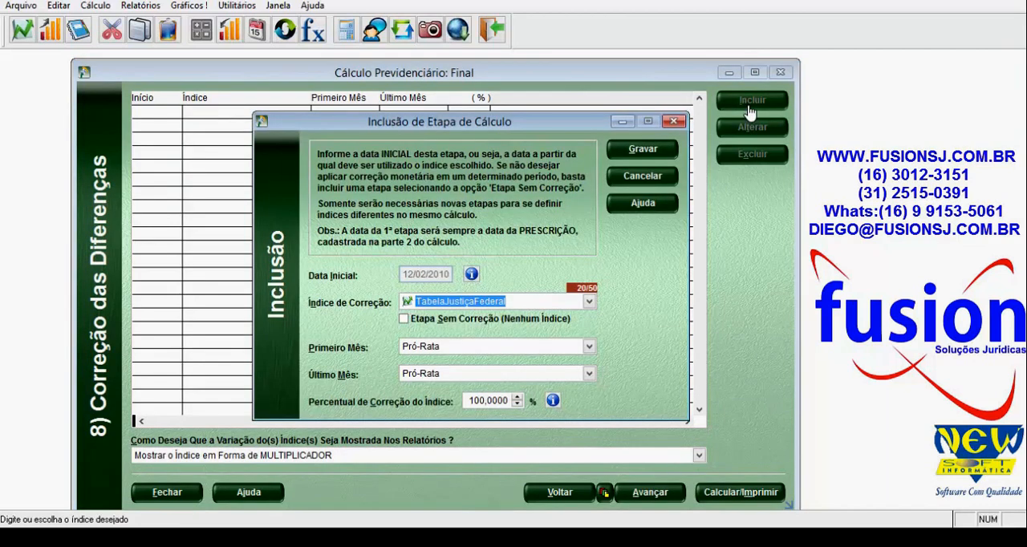
pyautogui.click(591, 304)
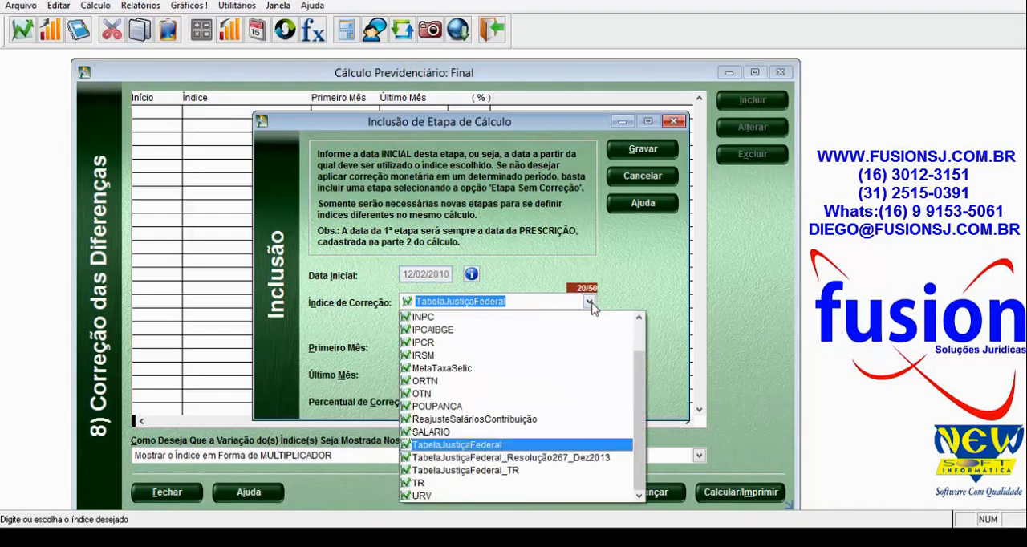
pyautogui.click(512, 475)
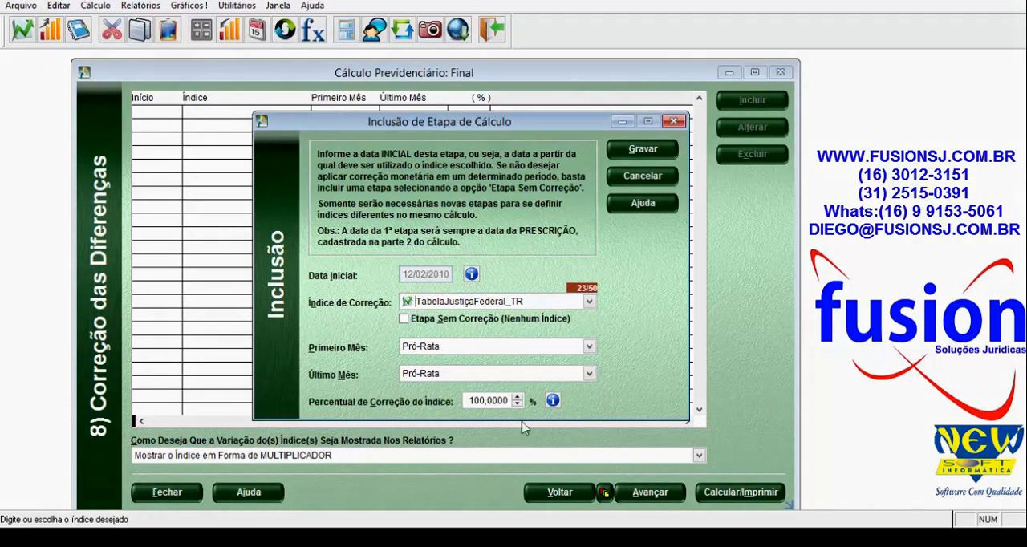
pyautogui.click(636, 154)
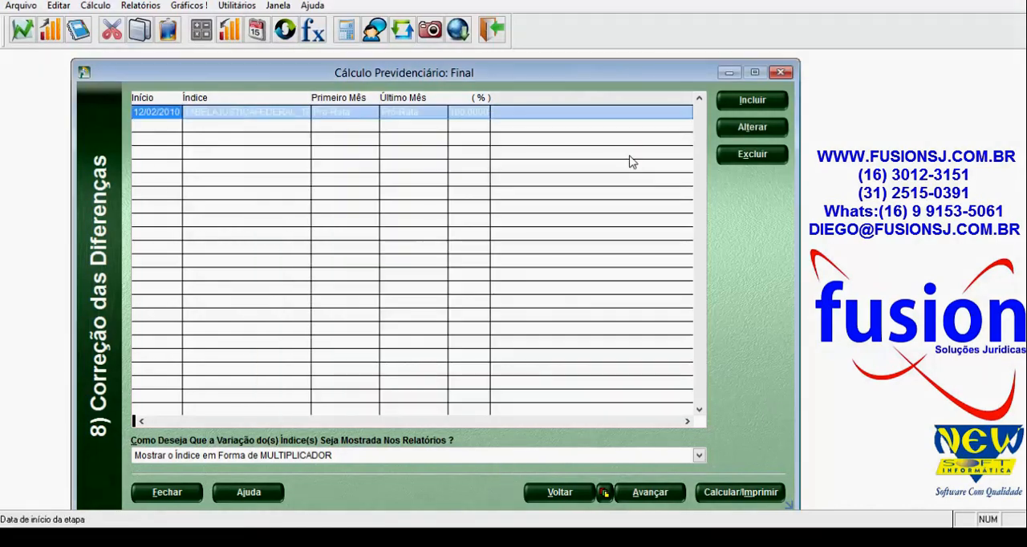
# Add an interest stage in Juros Para as Diferenças at 0,5 % ao mês without capitalization.
pyautogui.click(658, 489)
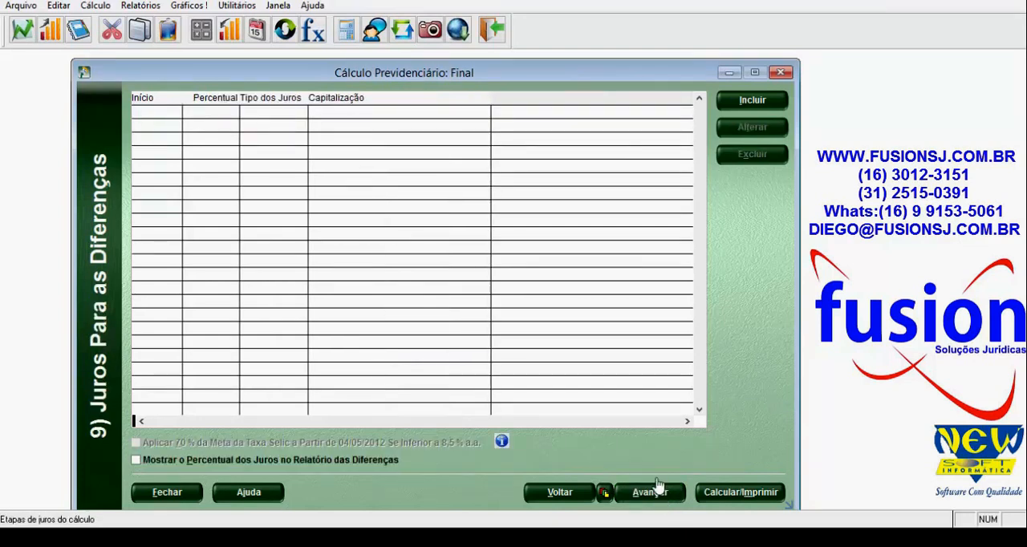
pyautogui.click(743, 103)
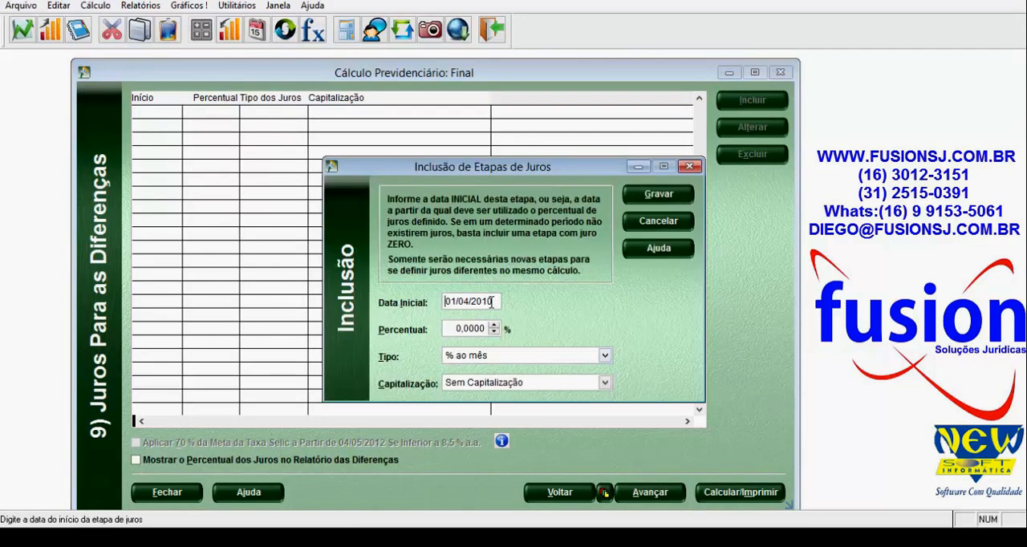
pyautogui.click(469, 326)
pyautogui.write('0,5')
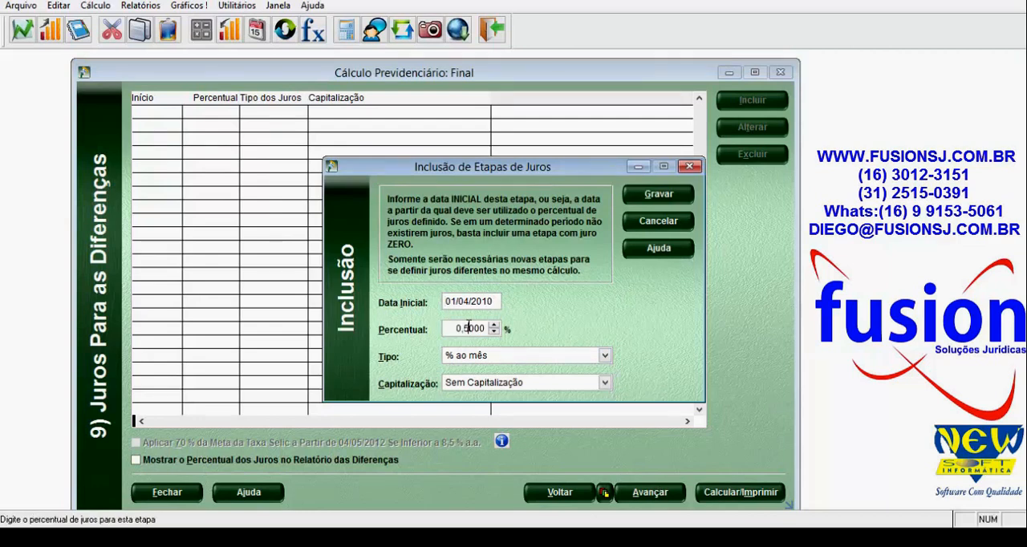
pyautogui.click(678, 197)
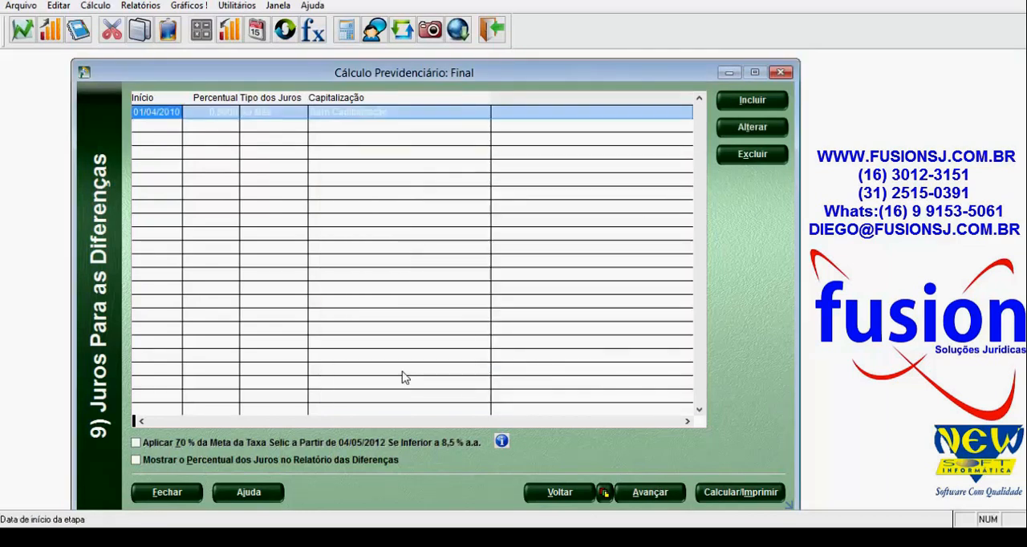
# Enable applying 70 % of the Meta da Taxa Selic from 04/05/2012 and read the explanatory note on this option.
pyautogui.click(150, 444)
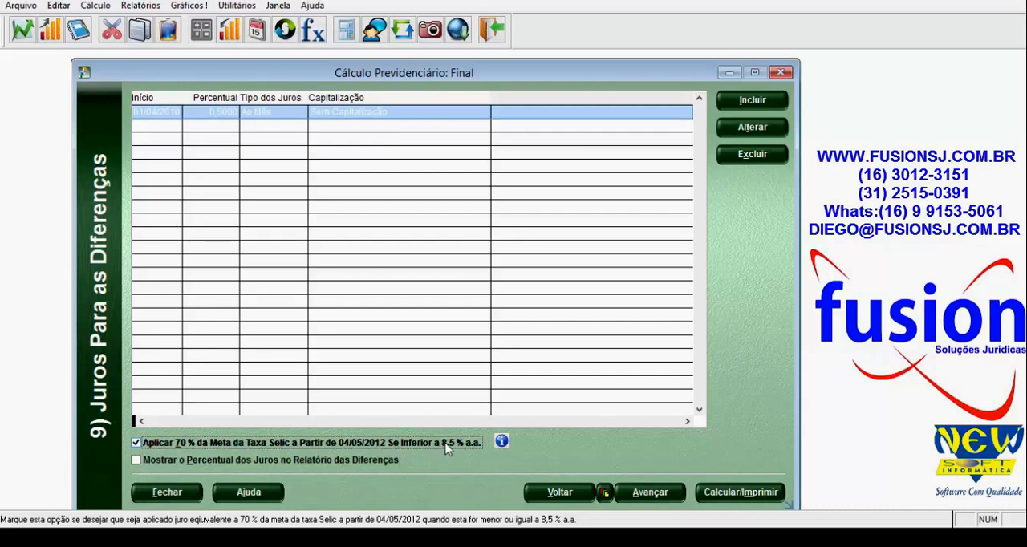
pyautogui.click(502, 442)
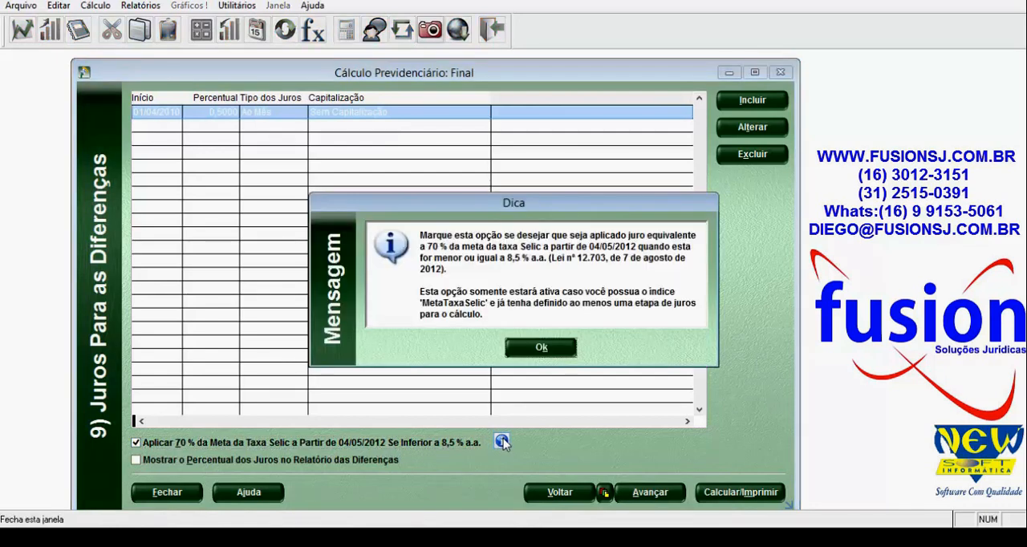
pyautogui.click(561, 348)
# Set the Honorários to 20 %, calculated until 12/02/2015.
pyautogui.click(647, 494)
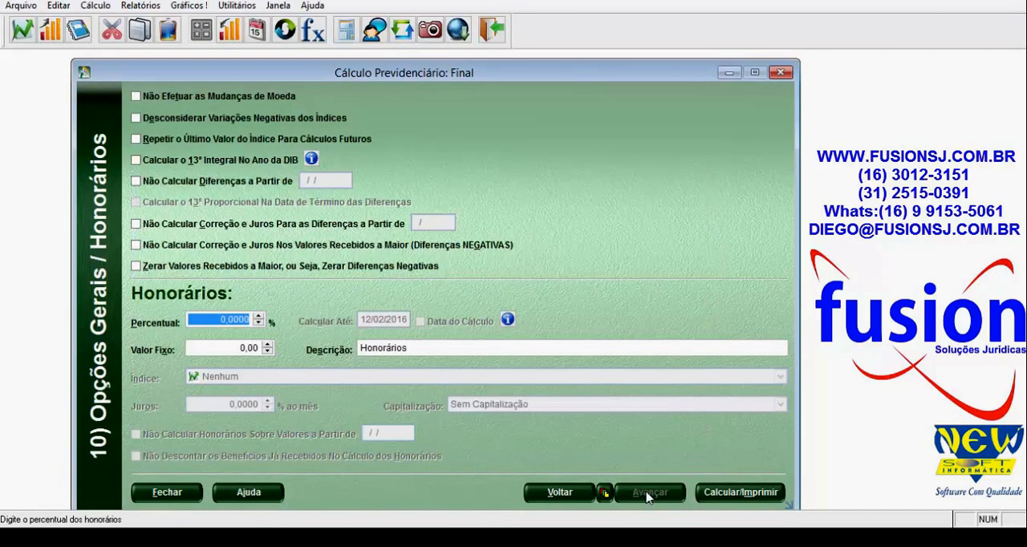
pyautogui.doubleClick(218, 318)
pyautogui.write('20,')
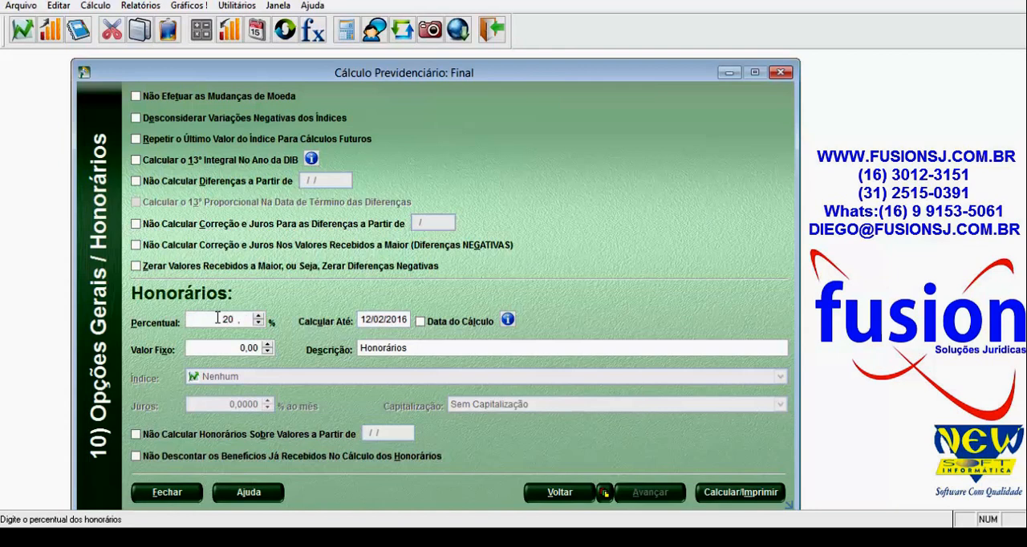
pyautogui.press('Tab')
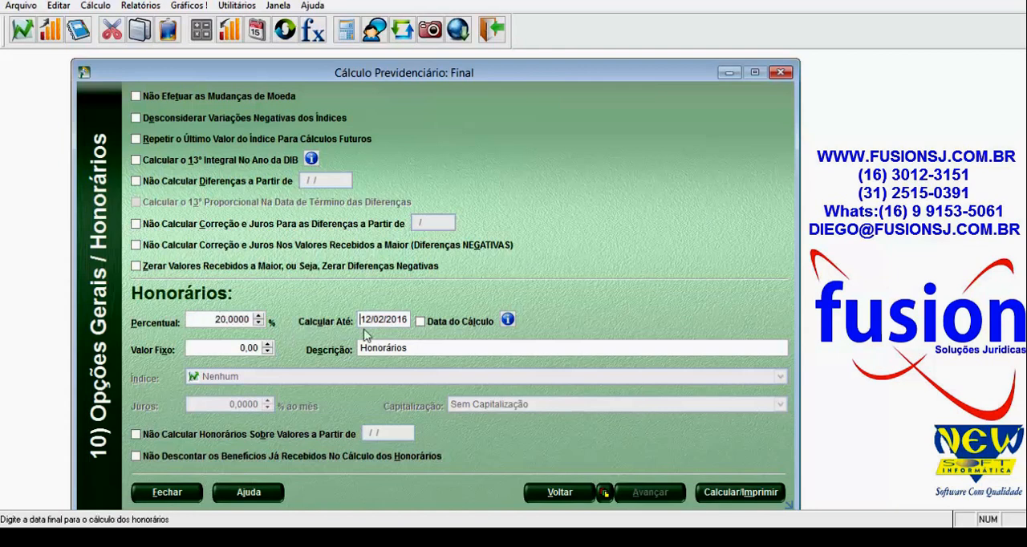
pyautogui.write('5')
pyautogui.press('Tab')
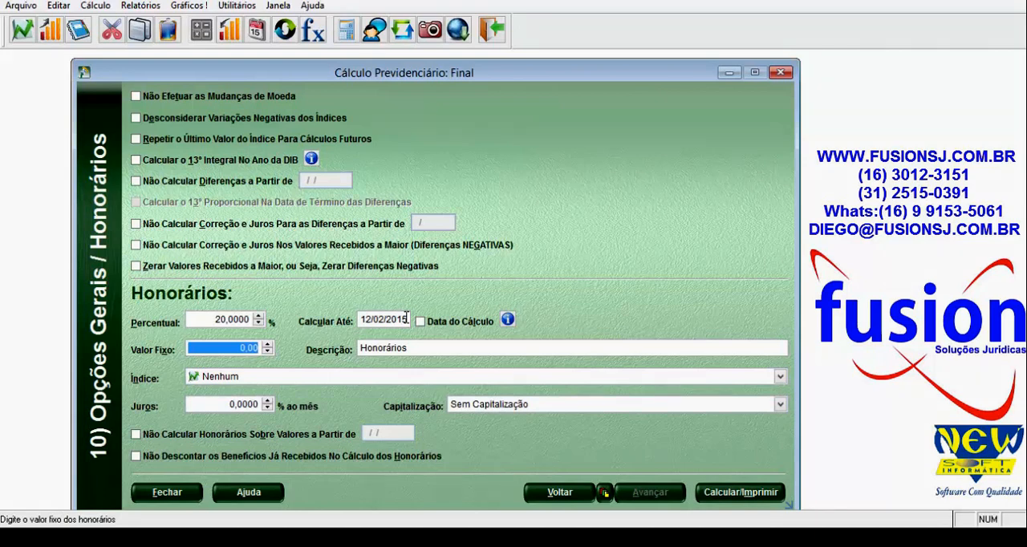
# Enable Não Calcular Diferenças a Partir de with the date 12/02/2015.
pyautogui.click(170, 186)
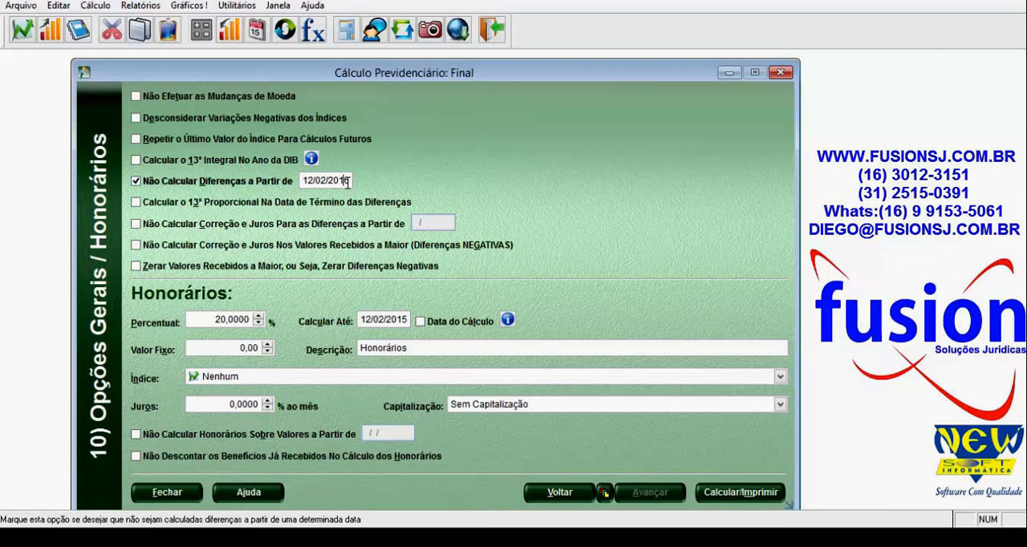
pyautogui.write('5')
pyautogui.press('Tab')
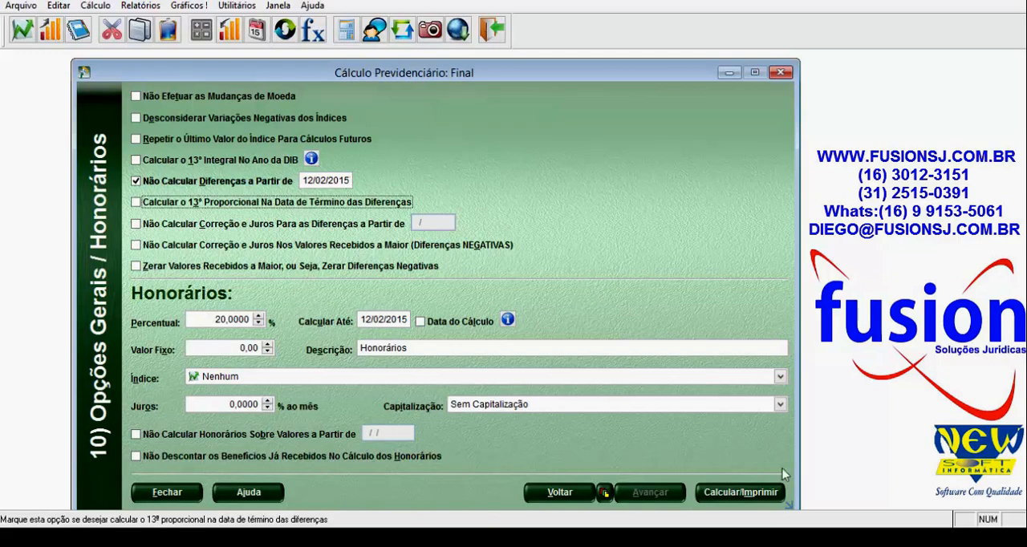
# Calculate and generate the Relatório das Diferenças Não Recebidas with Vídeo as its destination.
pyautogui.click(760, 495)
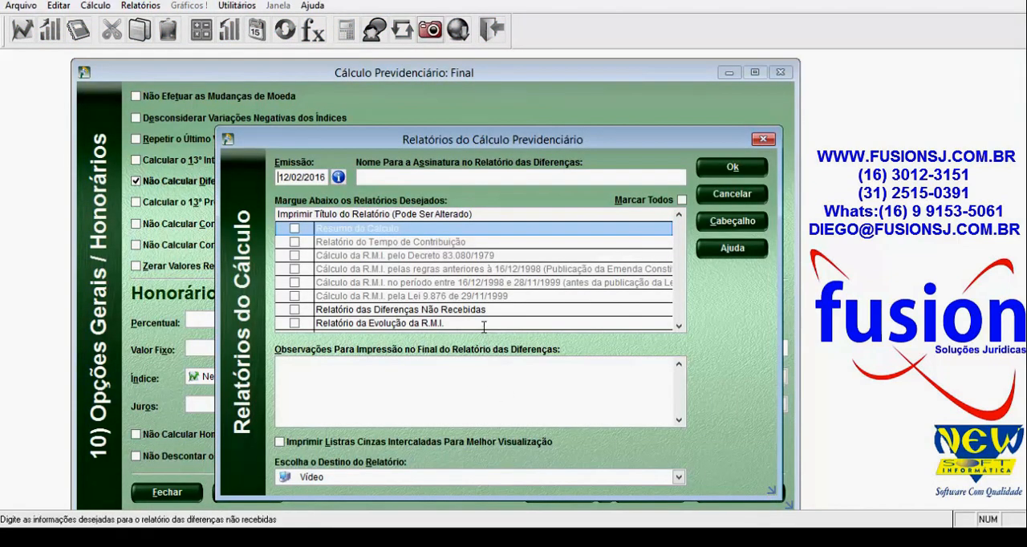
pyautogui.moveTo(487, 313); pyautogui.dragTo(444, 306)
pyautogui.doubleClick(447, 308)
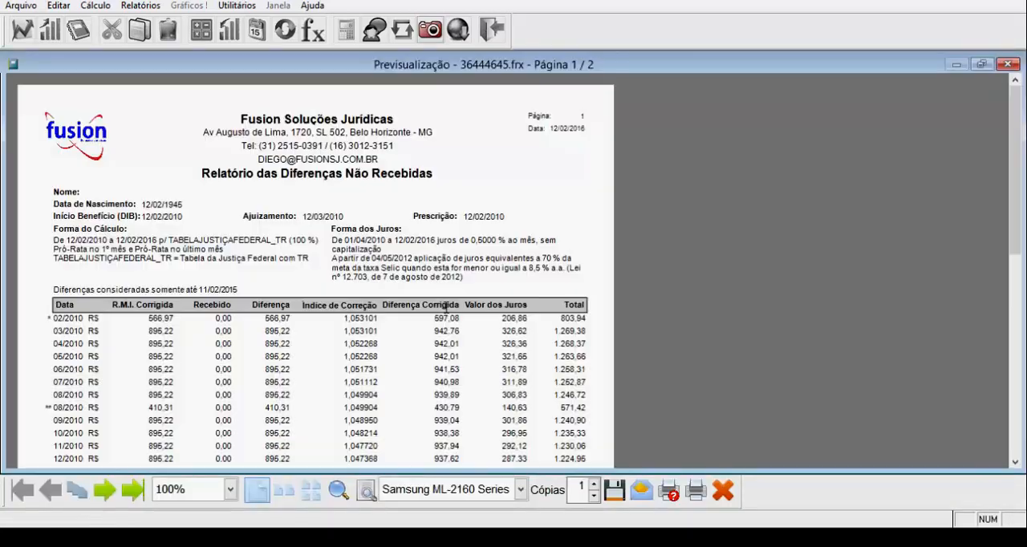
# Examine the monthly differences and the totals on both report pages at 150% zoom, then close the preview and the report selection.
pyautogui.click(191, 493)
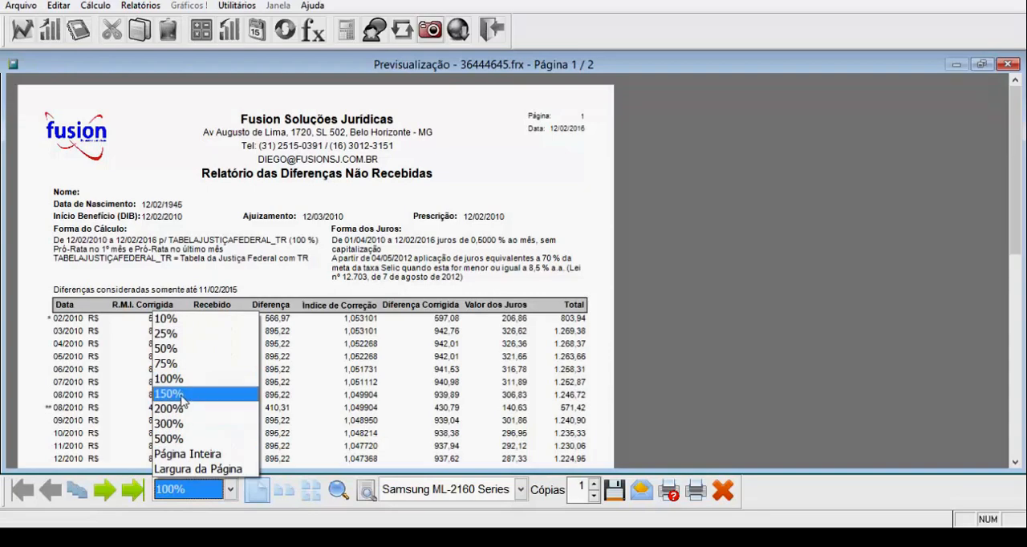
pyautogui.click(177, 395)
pyautogui.moveTo(1014, 140); pyautogui.dragTo(1013, 208)
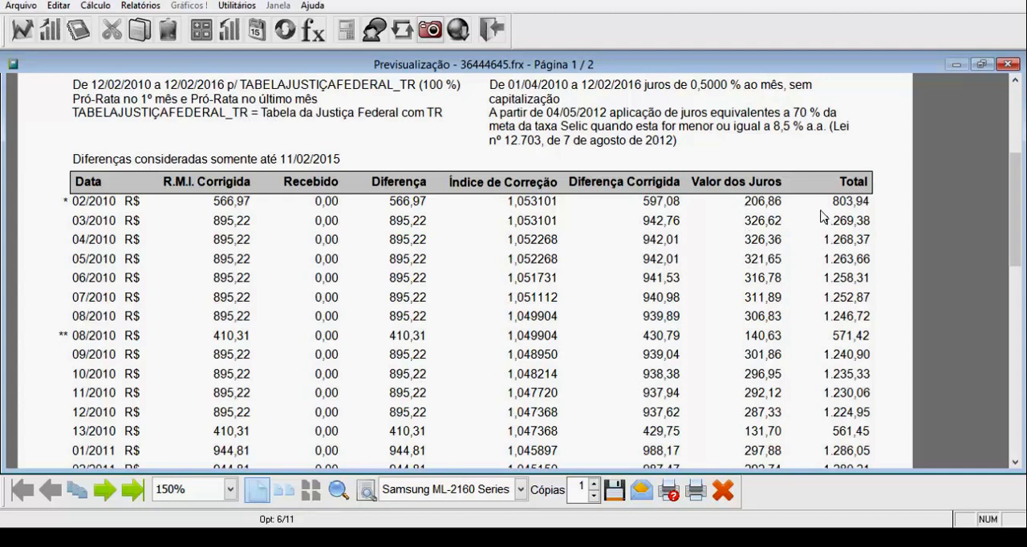
pyautogui.click(115, 496)
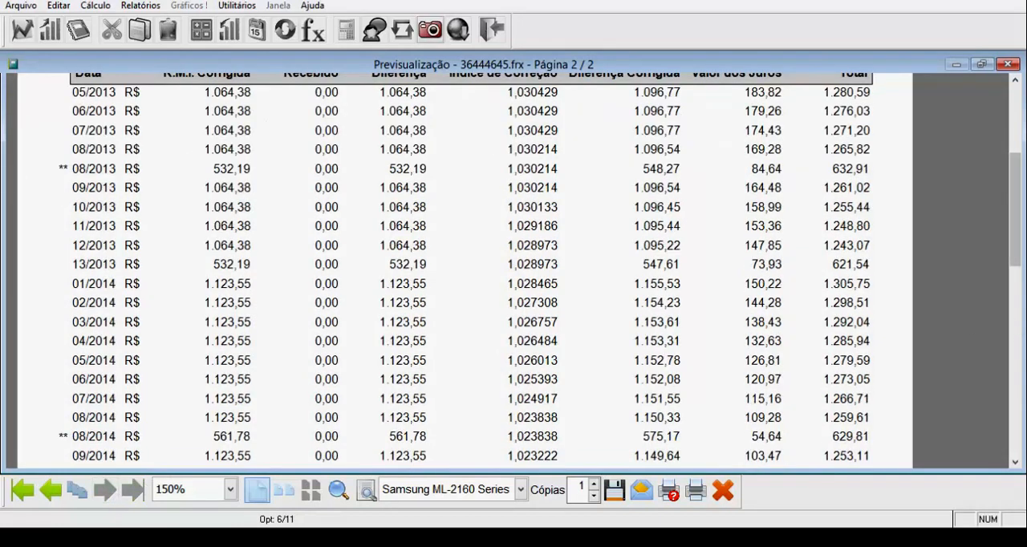
pyautogui.moveTo(1016, 246); pyautogui.dragTo(1016, 322)
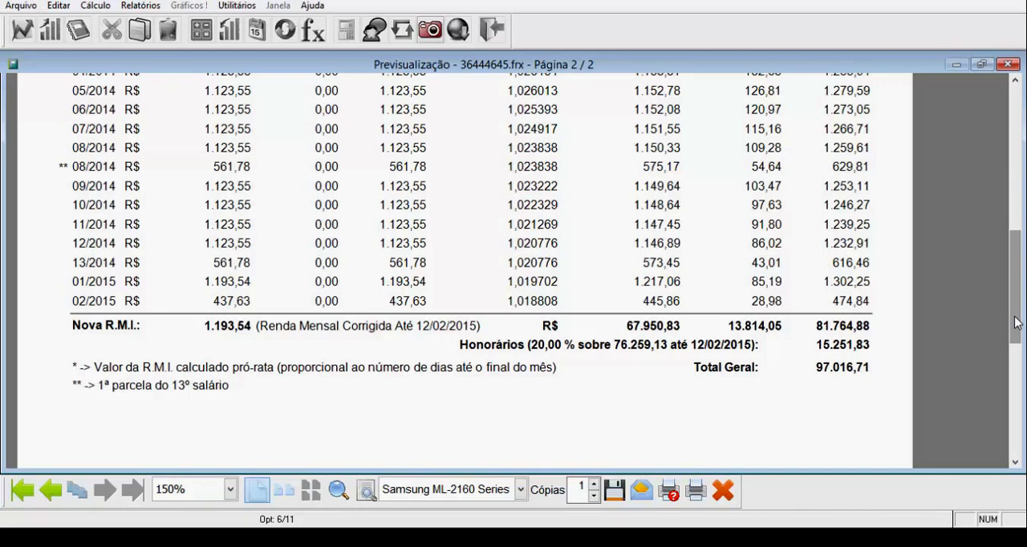
pyautogui.click(723, 490)
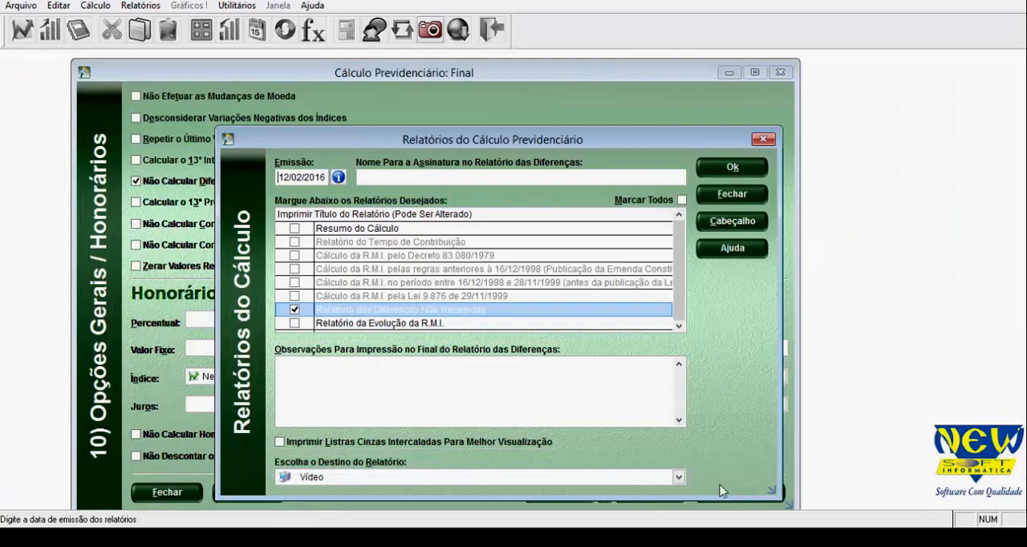
pyautogui.click(763, 139)
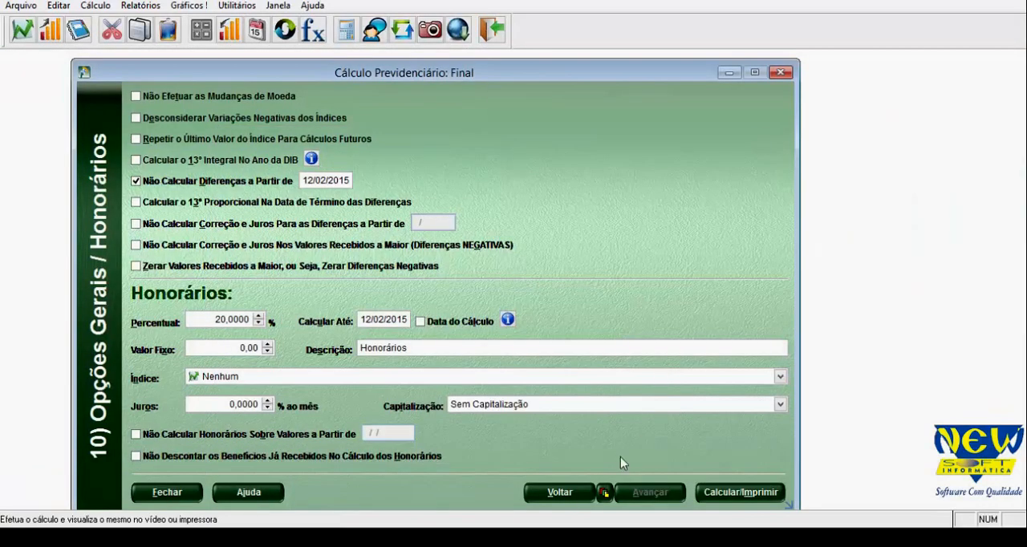
# Change the index of the stage in Correção das Diferenças to TabelaJustiçaFederal_Resolução267_Dez2013.
pyautogui.click(557, 496)
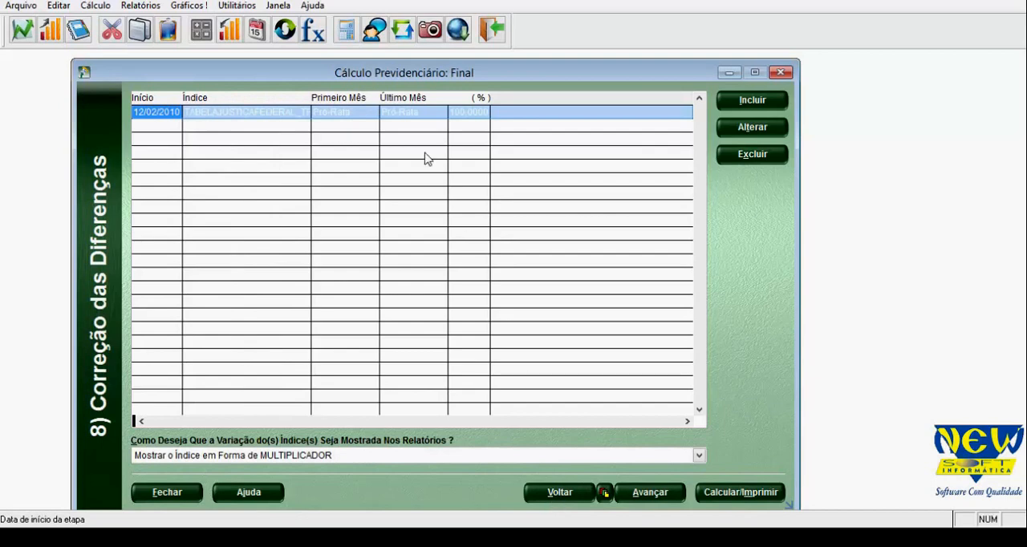
pyautogui.doubleClick(292, 112)
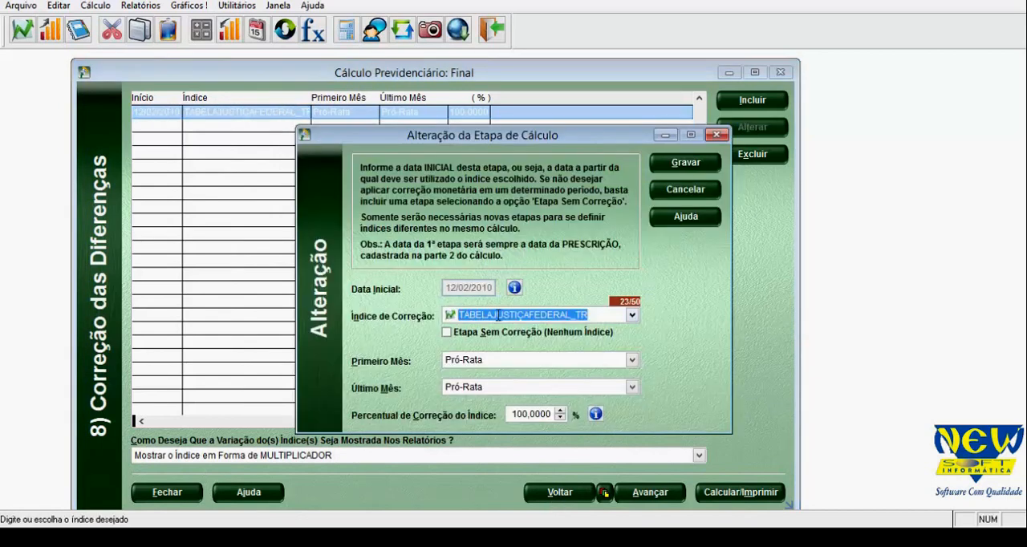
pyautogui.click(633, 316)
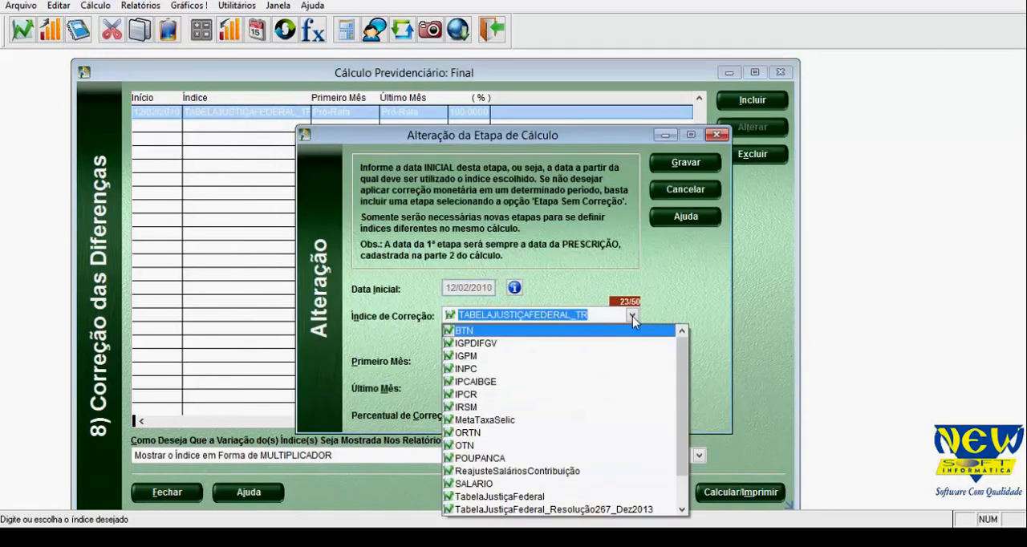
pyautogui.click(607, 510)
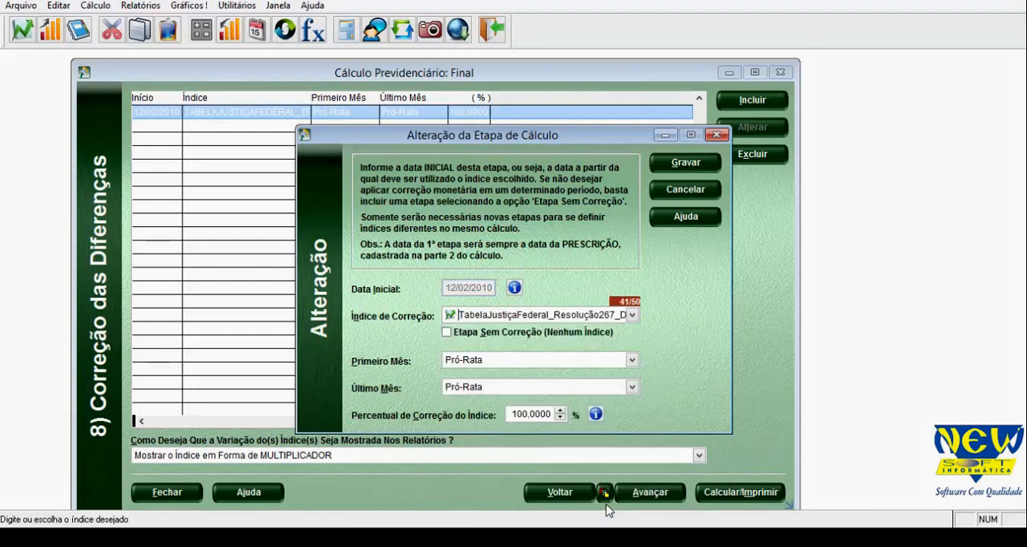
pyautogui.click(680, 172)
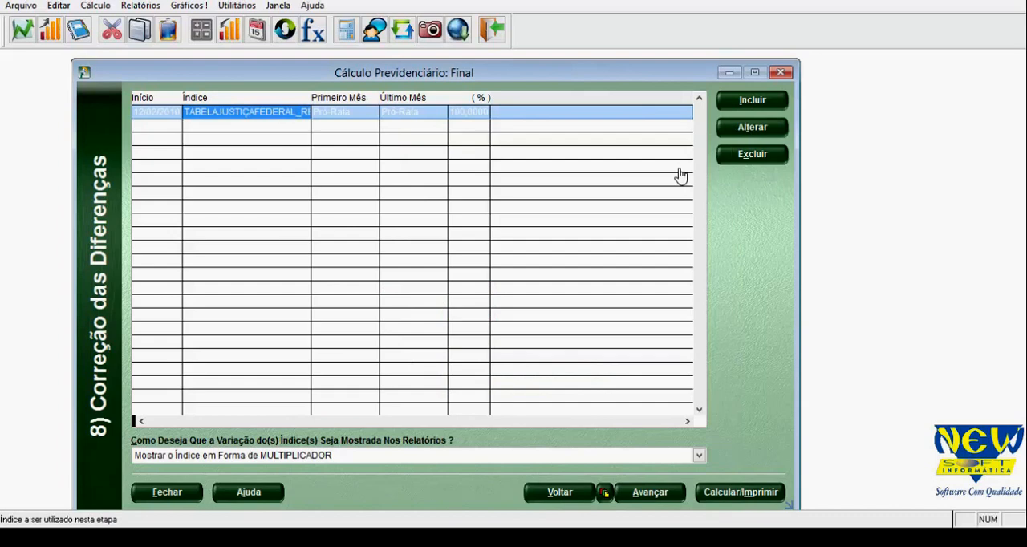
# Regenerate the Relatório das Diferenças Não Recebidas with the changed index and check the totals on its last page at 150% zoom.
pyautogui.click(742, 494)
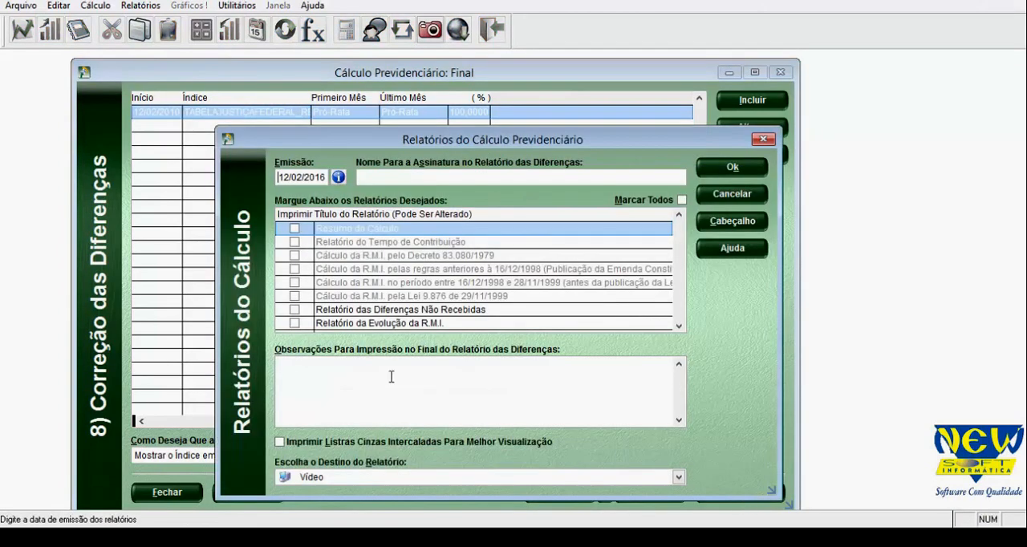
pyautogui.doubleClick(498, 310)
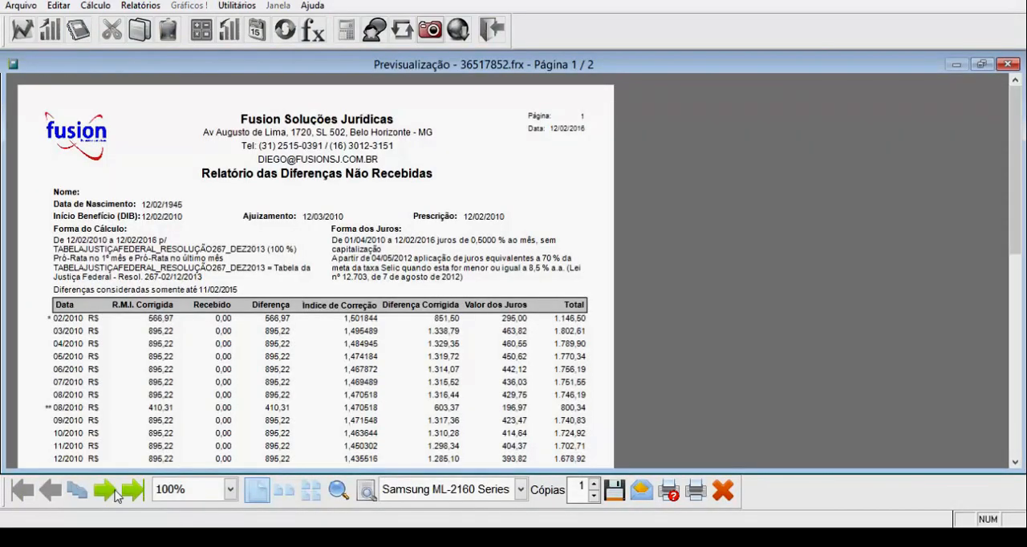
pyautogui.click(132, 491)
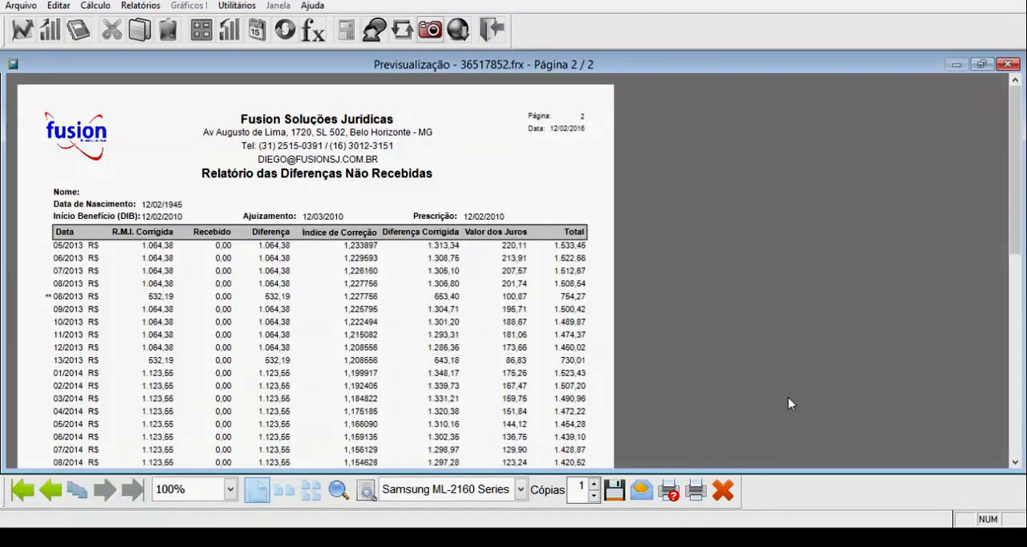
pyautogui.click(191, 495)
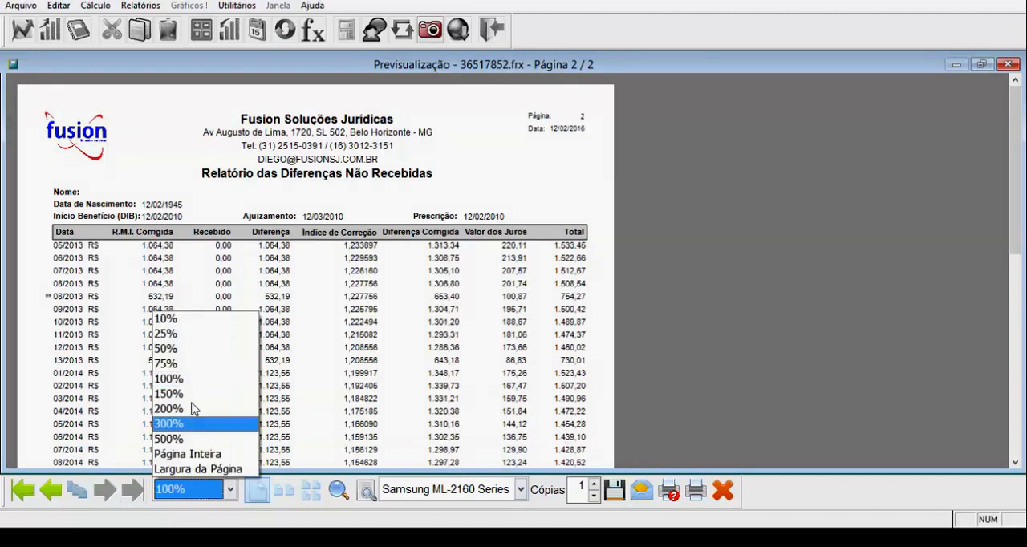
pyautogui.click(187, 394)
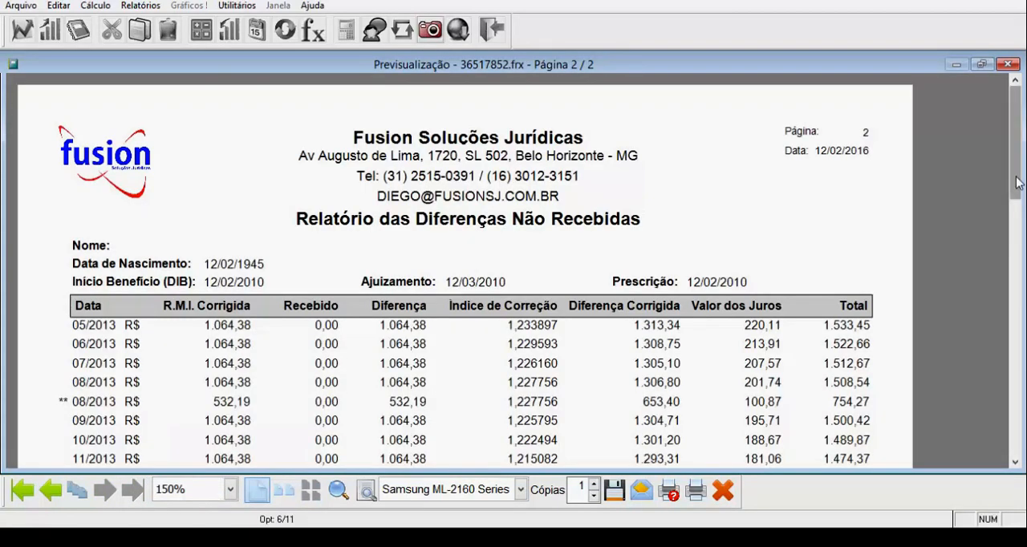
pyautogui.scroll(-3, 514, 273)
pyautogui.scroll(-3, 514, 272)
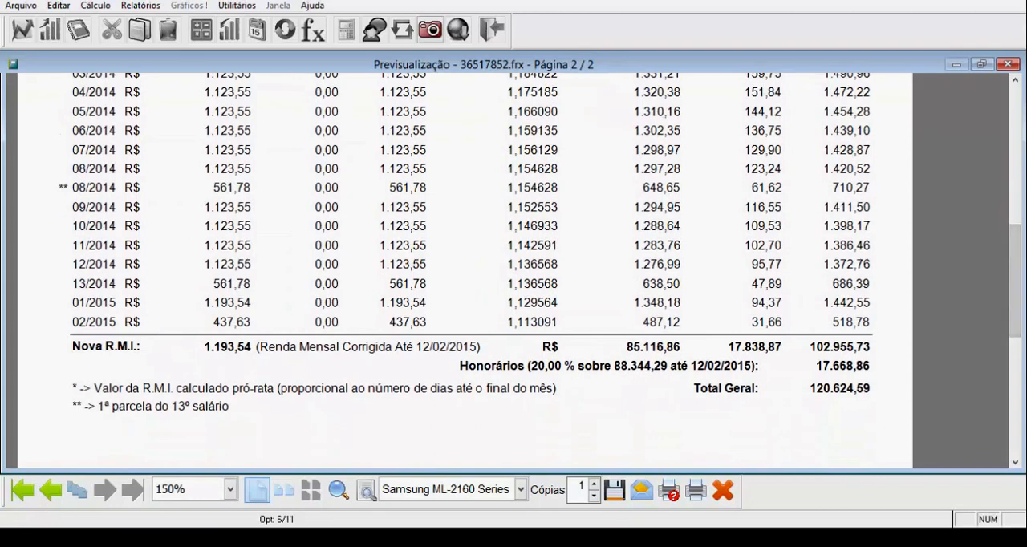